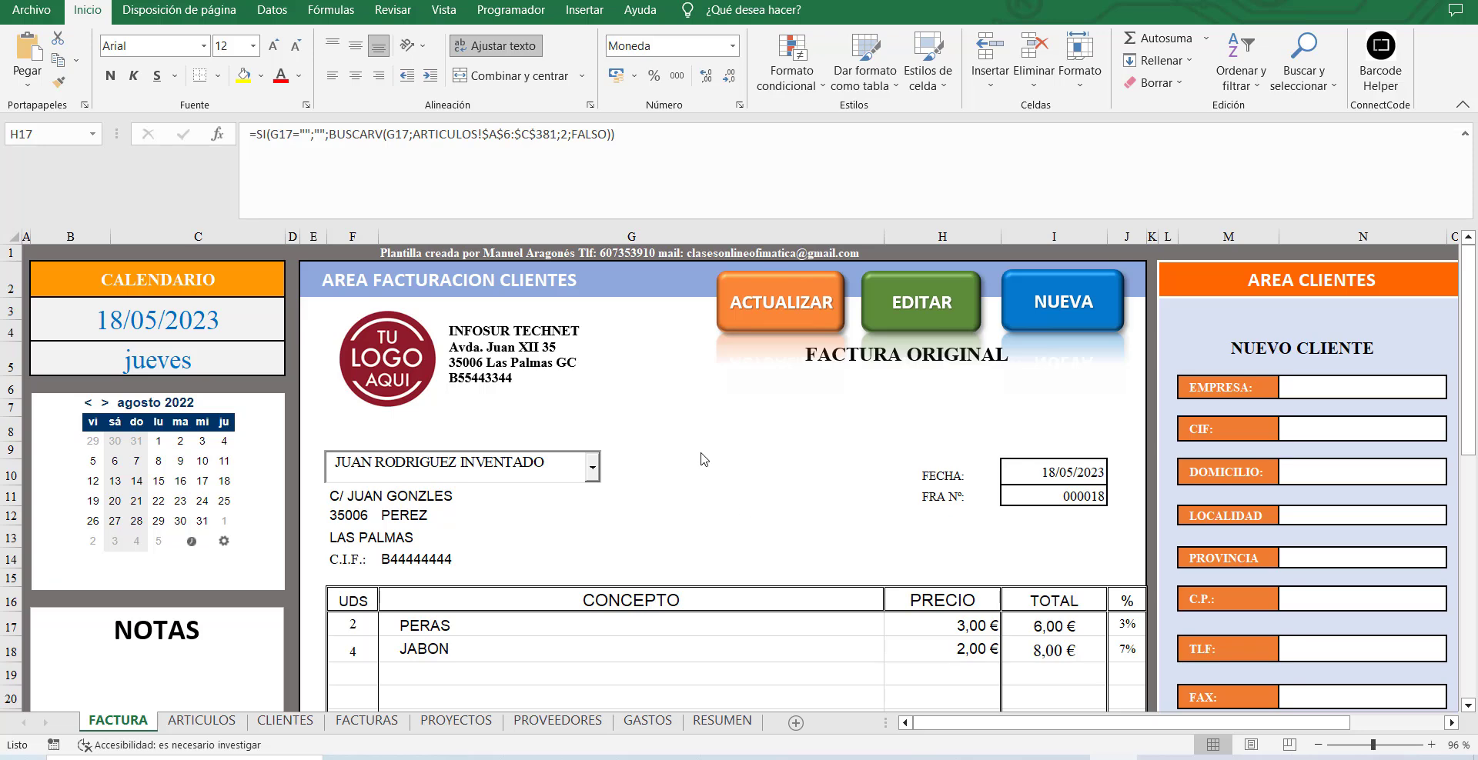
Set the concept of the first invoice line on the FACTURA sheet to LECHUGAS.
scroll(774, 465, "down", 1)
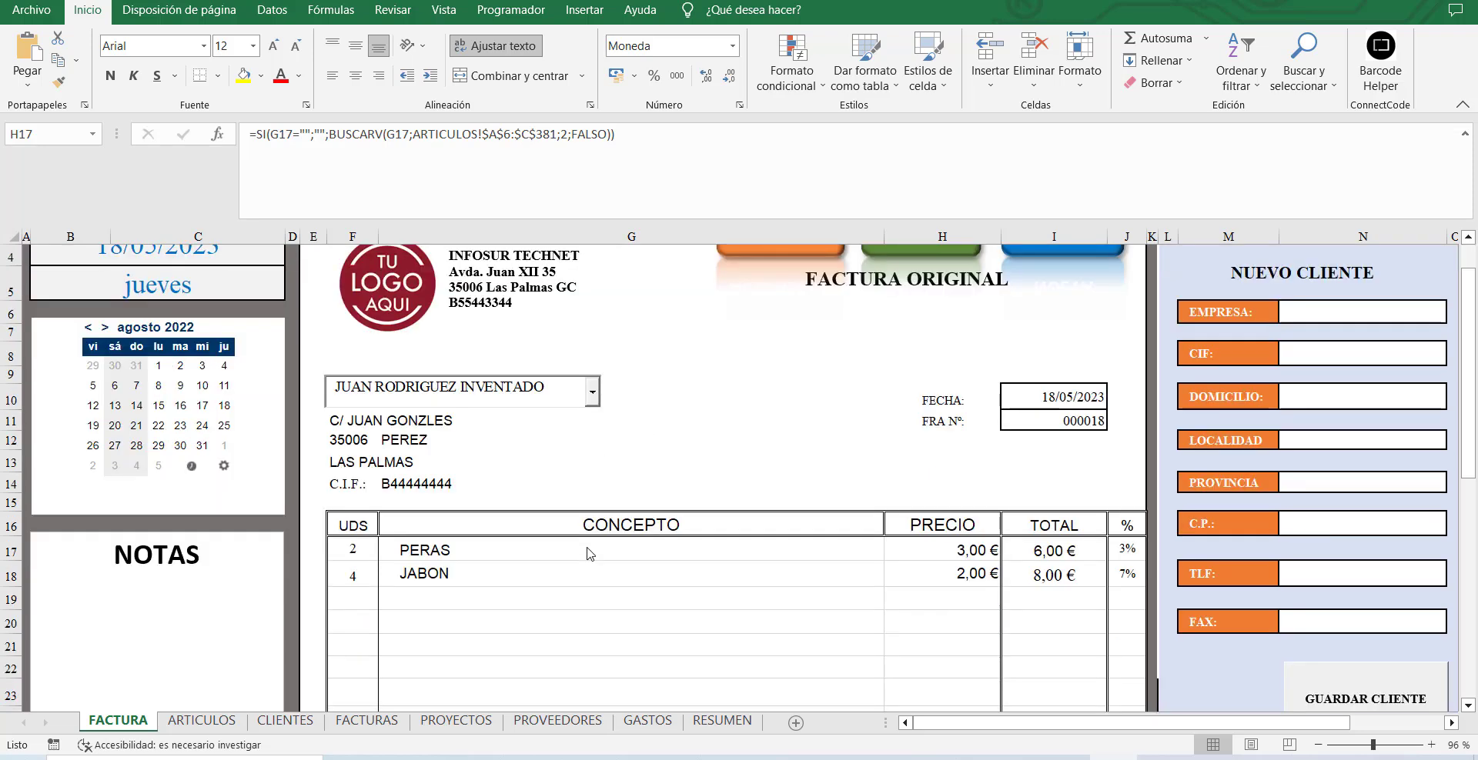
scroll(847, 463, "down", 10)
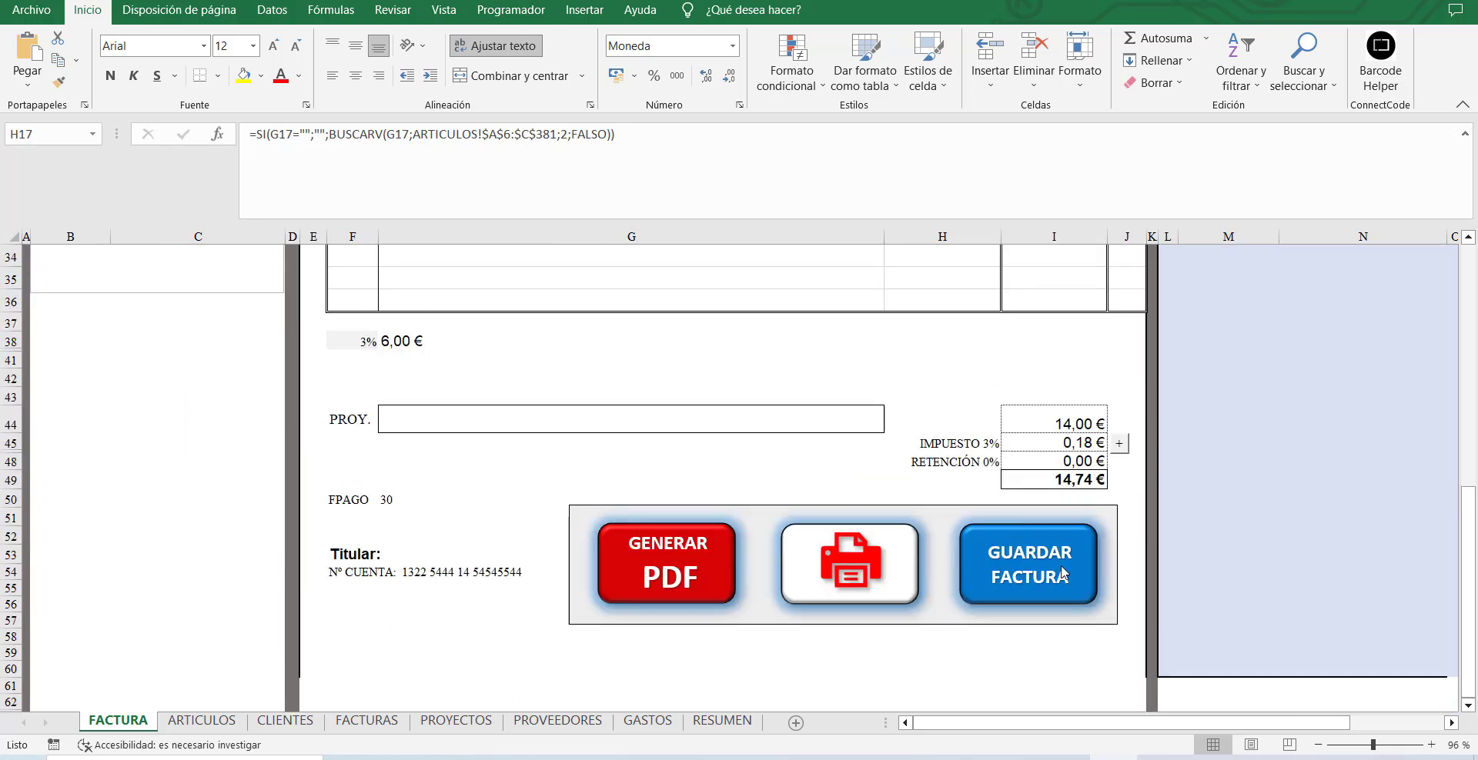
scroll(930, 416, "up", 11)
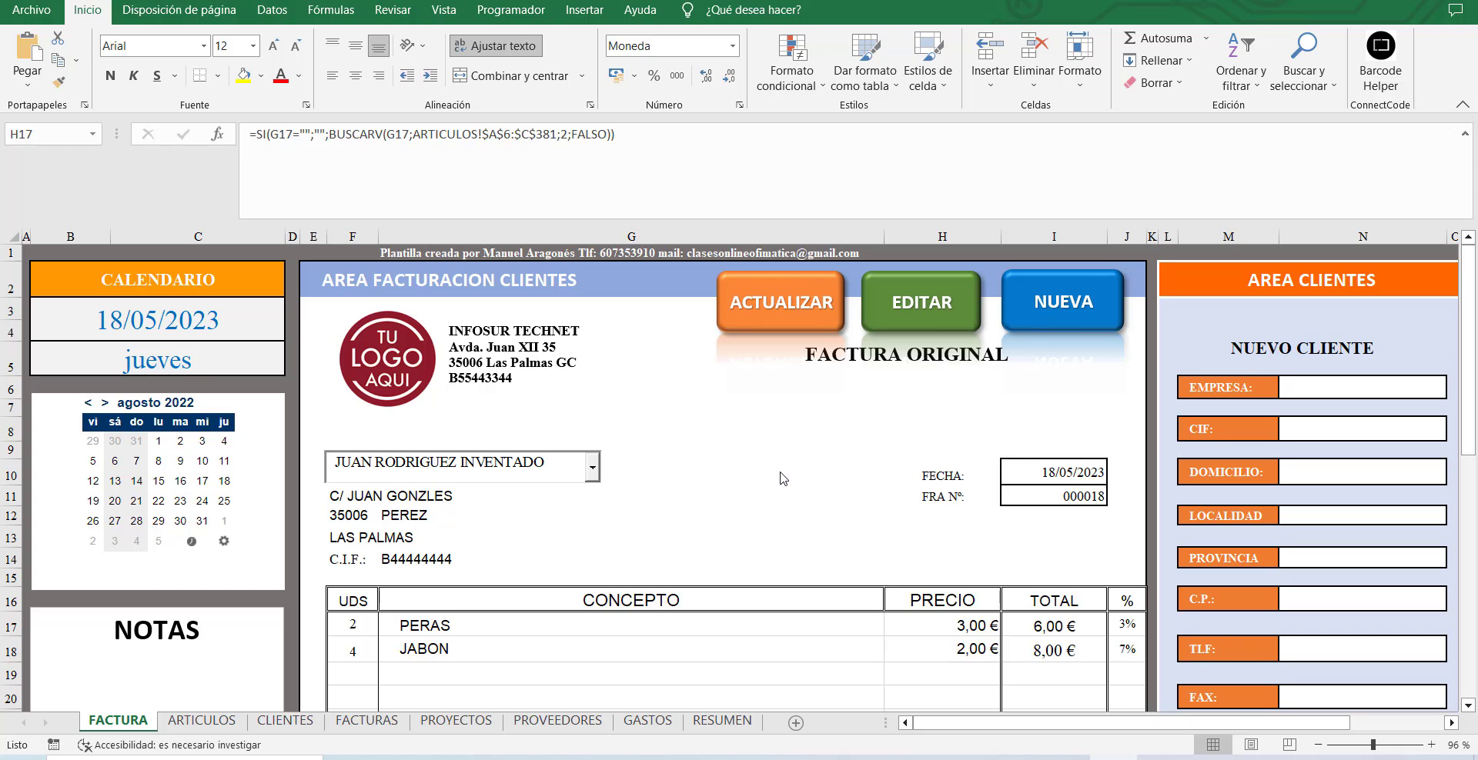
scroll(783, 479, "down", 3)
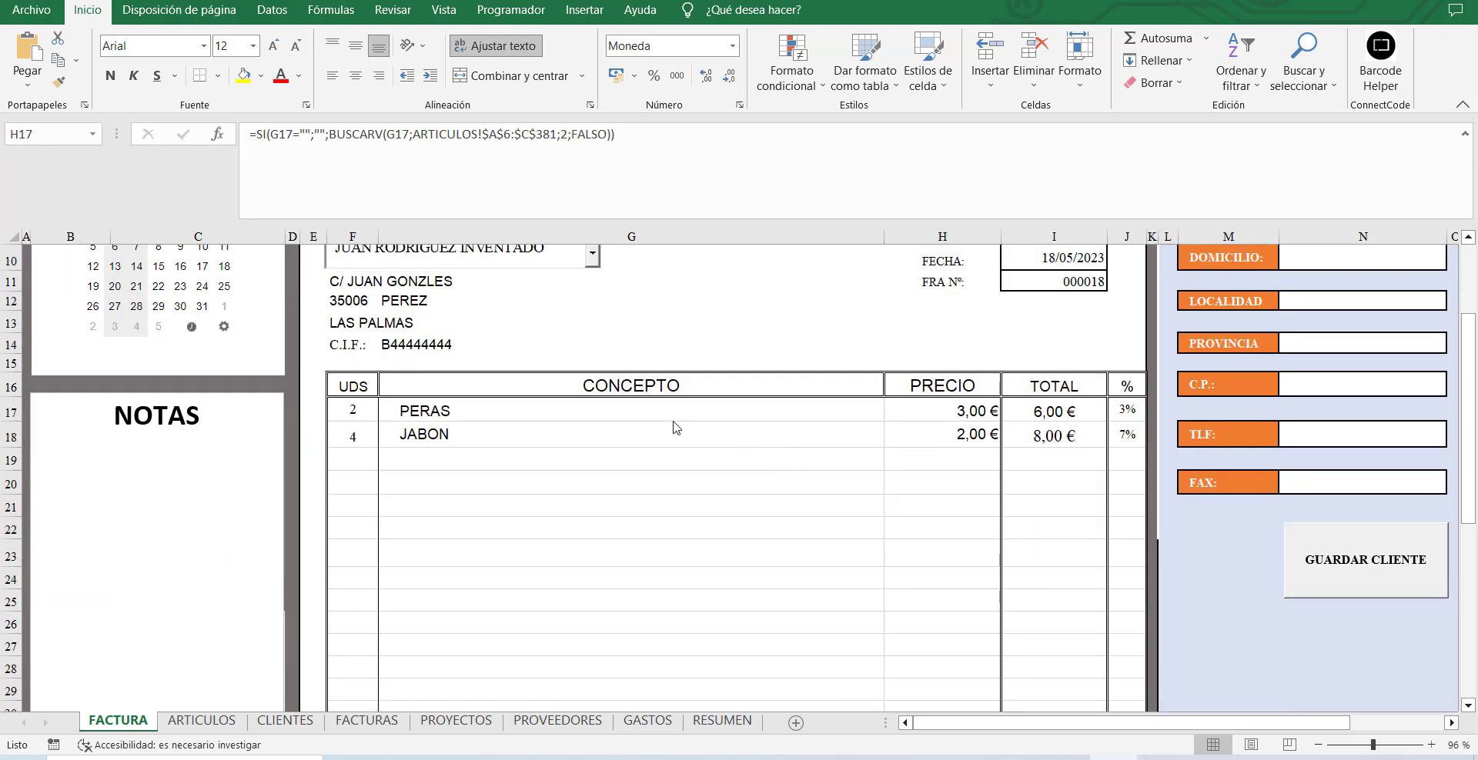
left_click(675, 414)
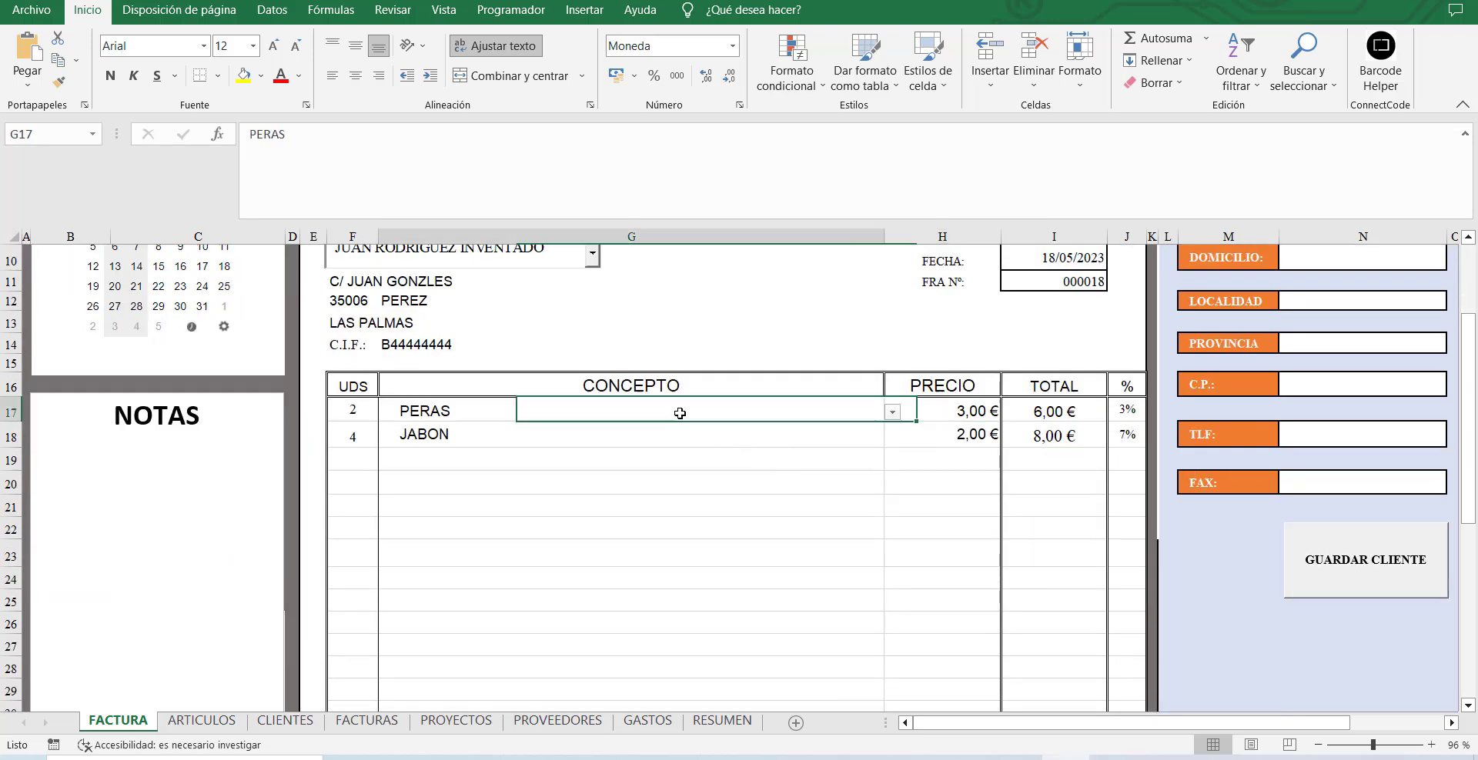
left_click(892, 413)
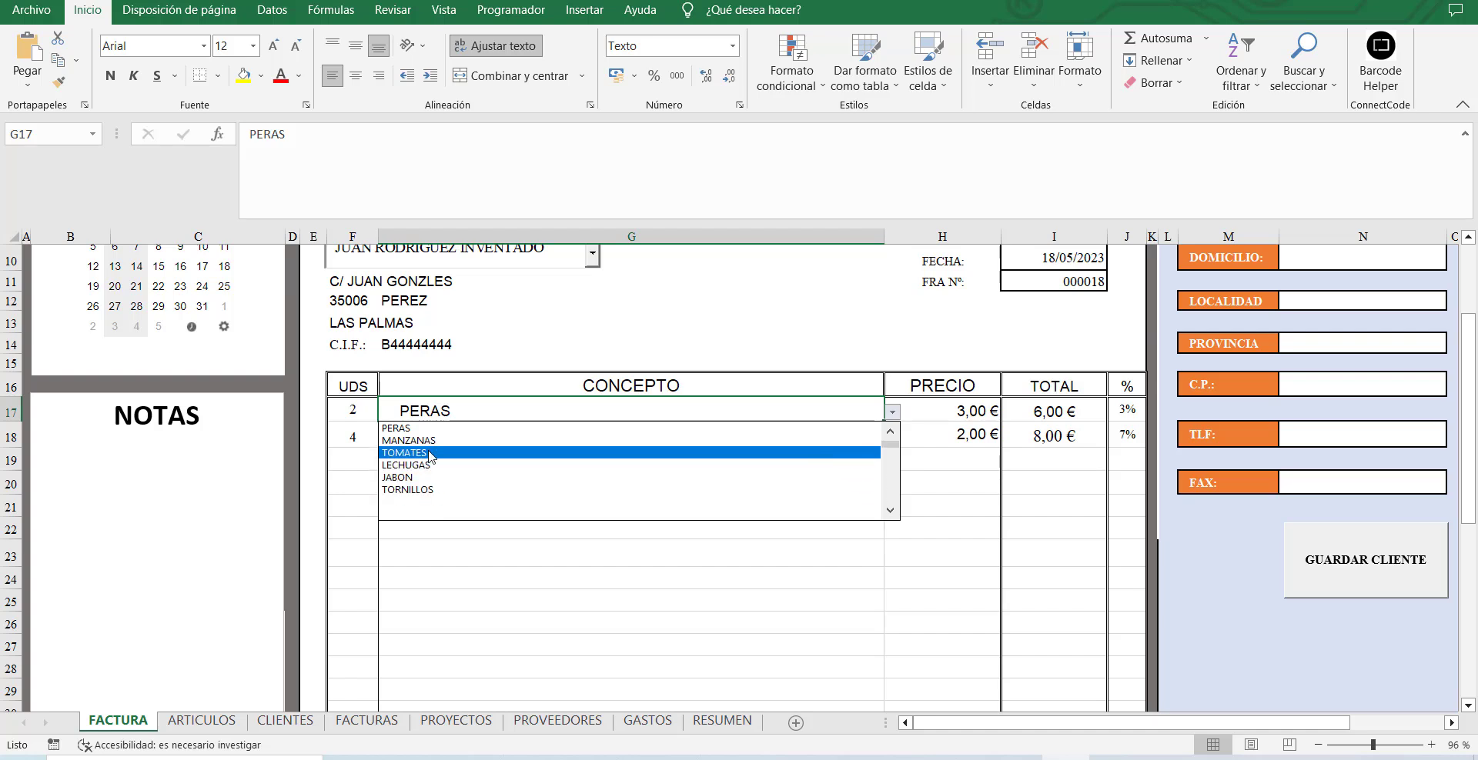
left_click(494, 562)
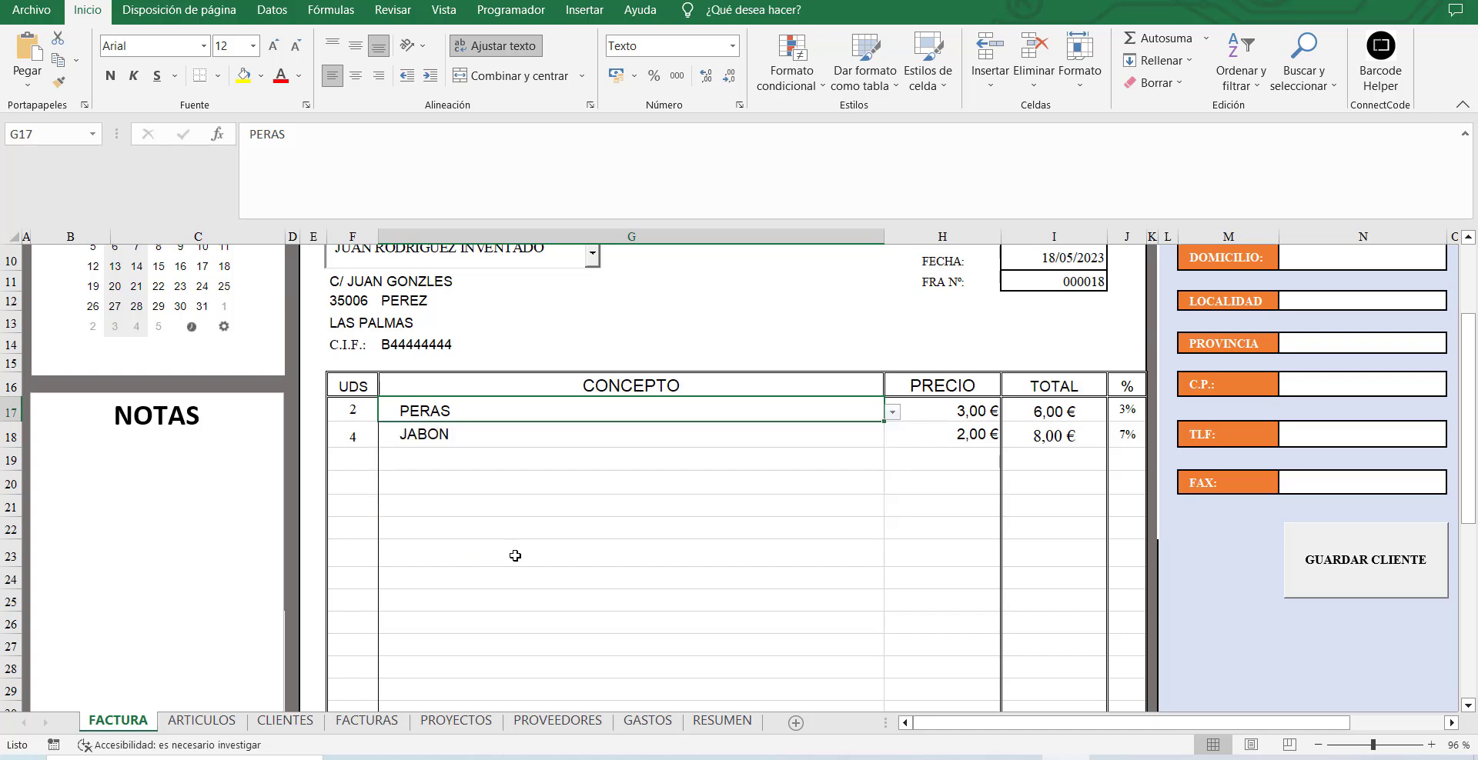
left_click(892, 412)
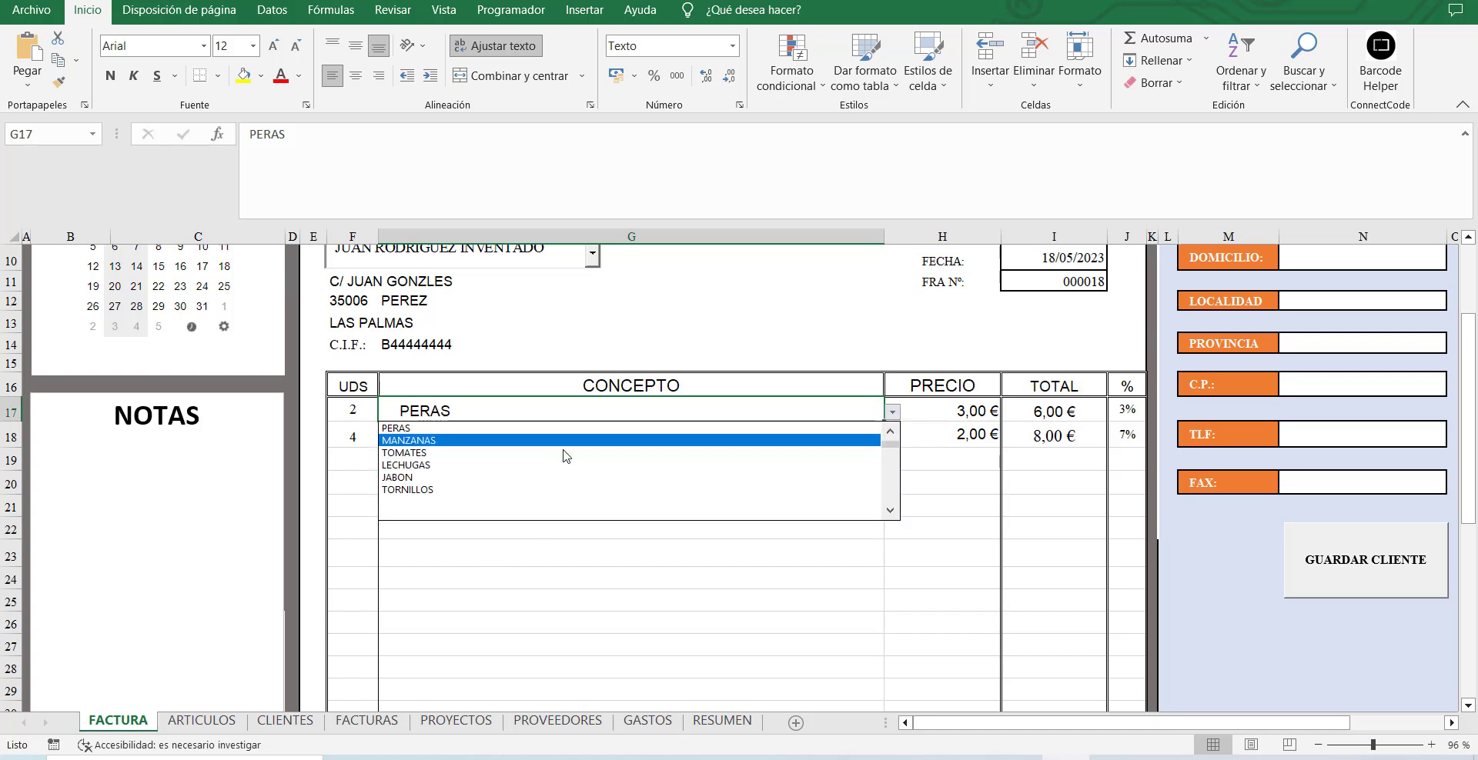
left_click(504, 466)
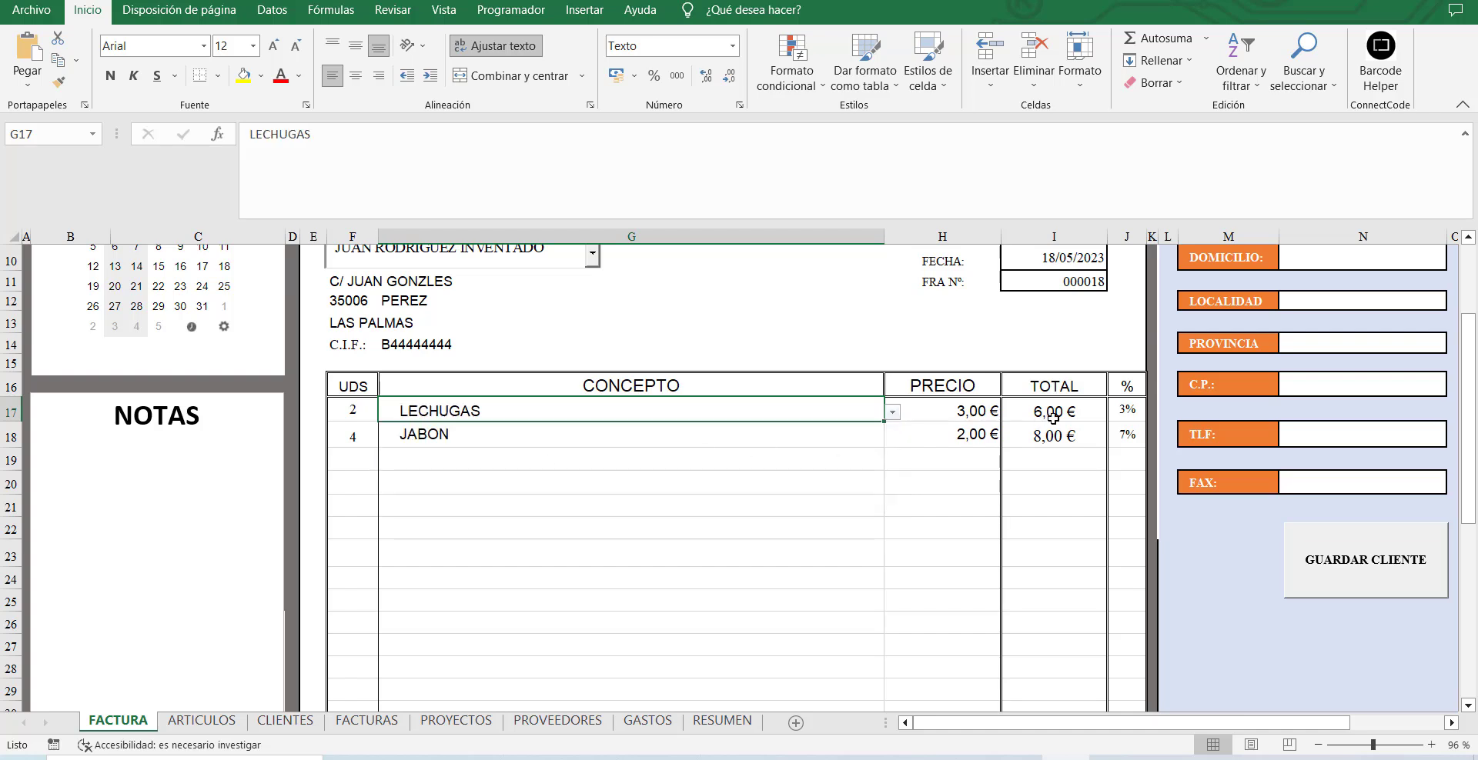
Check the first invoice line's price formula and tax percentage, along with the totals area of the invoice.
left_click(973, 411)
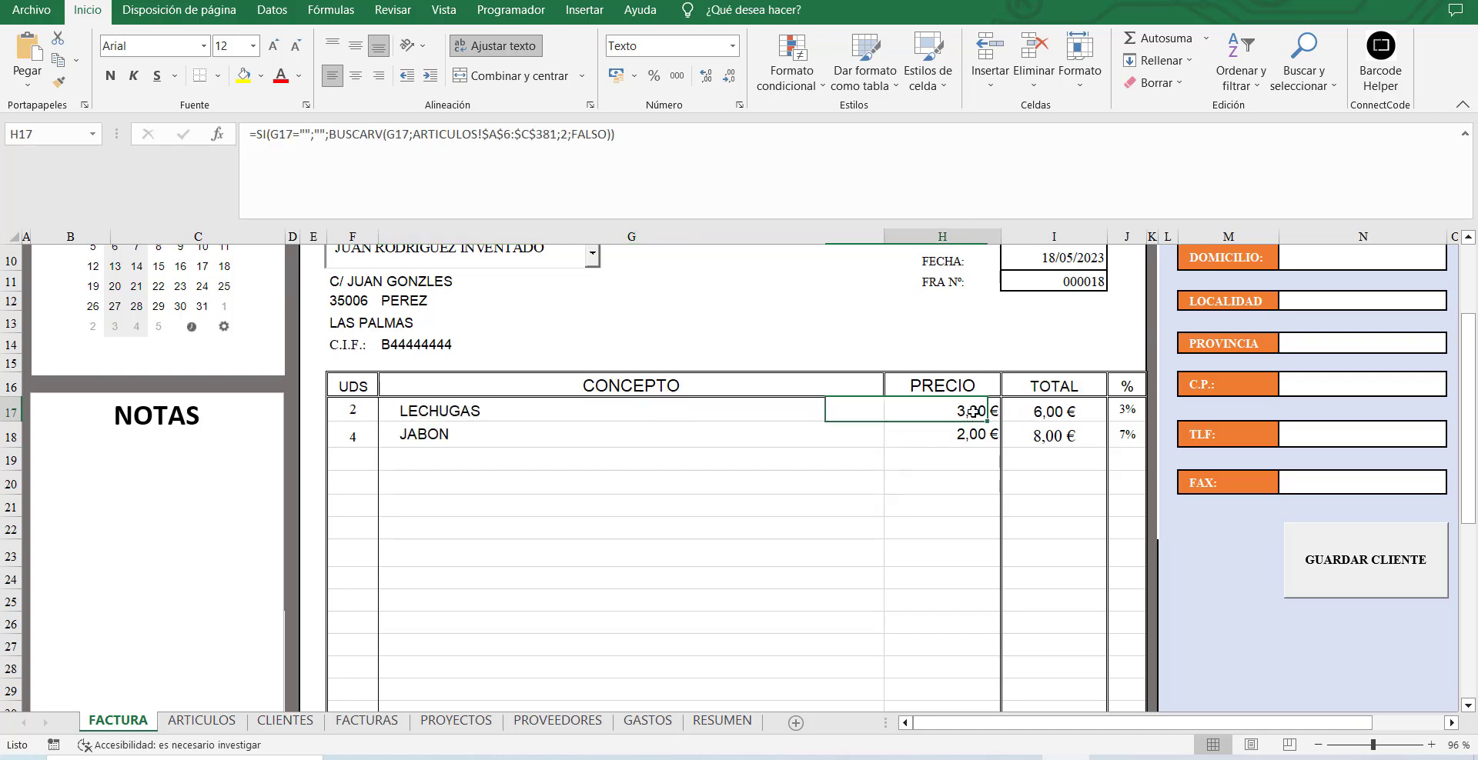
left_click(1127, 412)
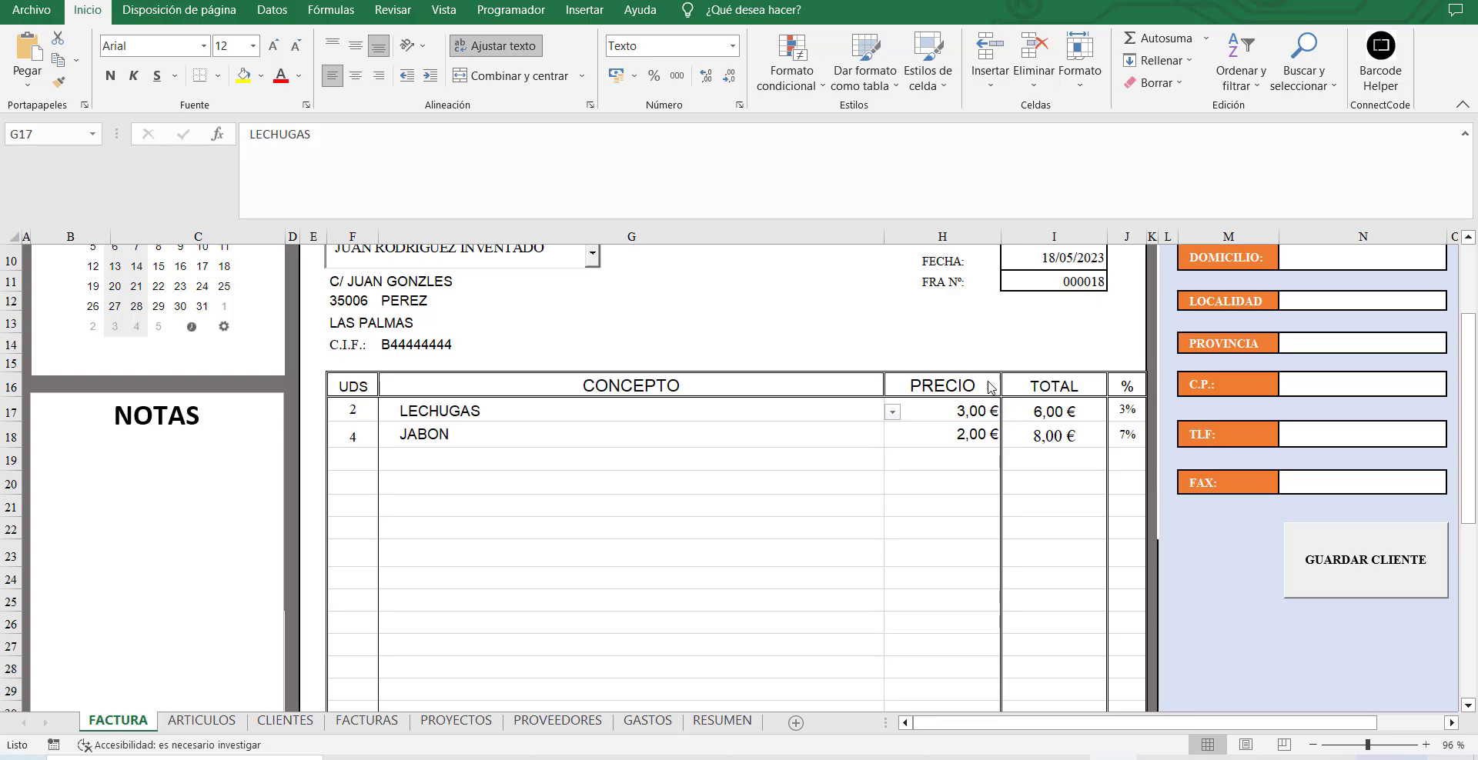
scroll(989, 387, "down", 4)
scroll(989, 387, "down", 5)
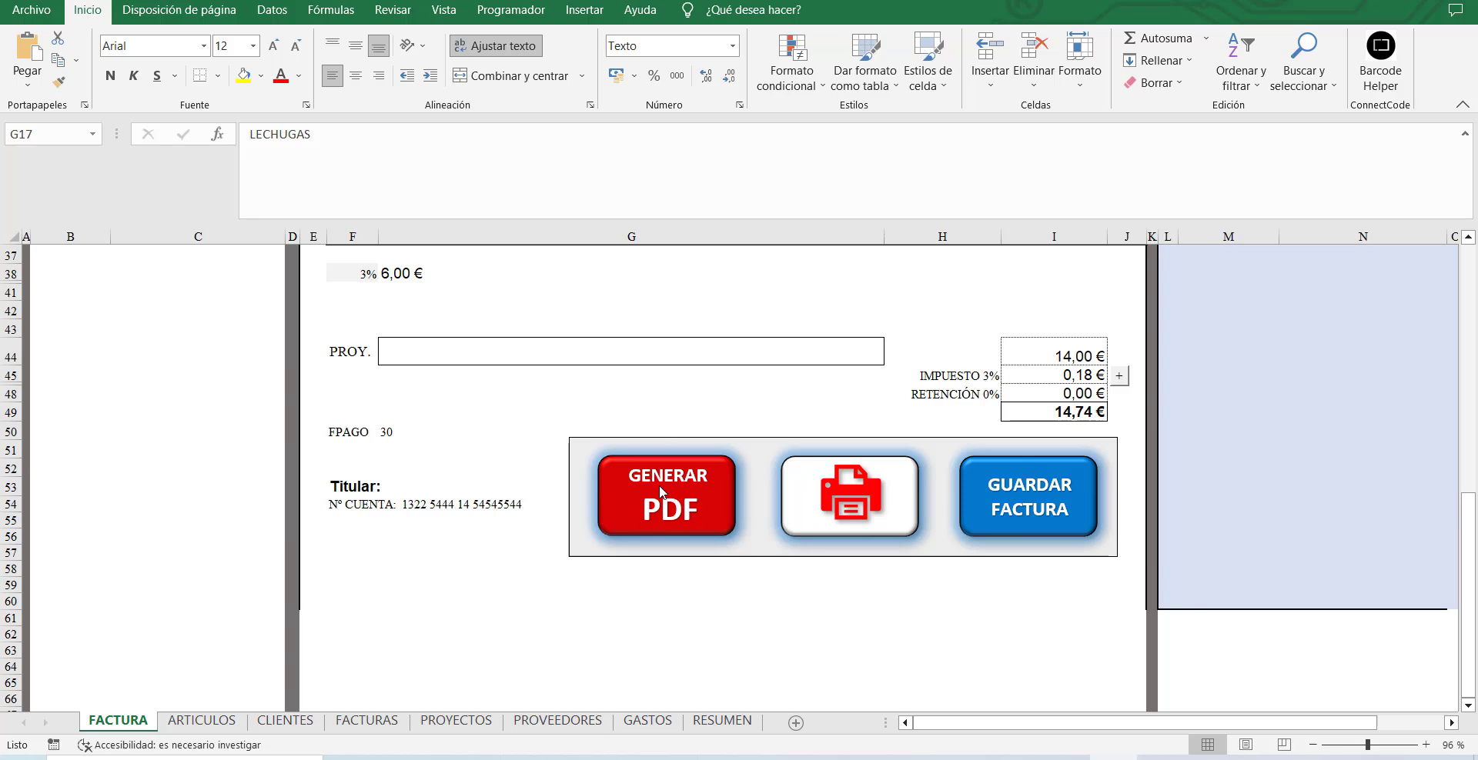
scroll(762, 393, "up", 10)
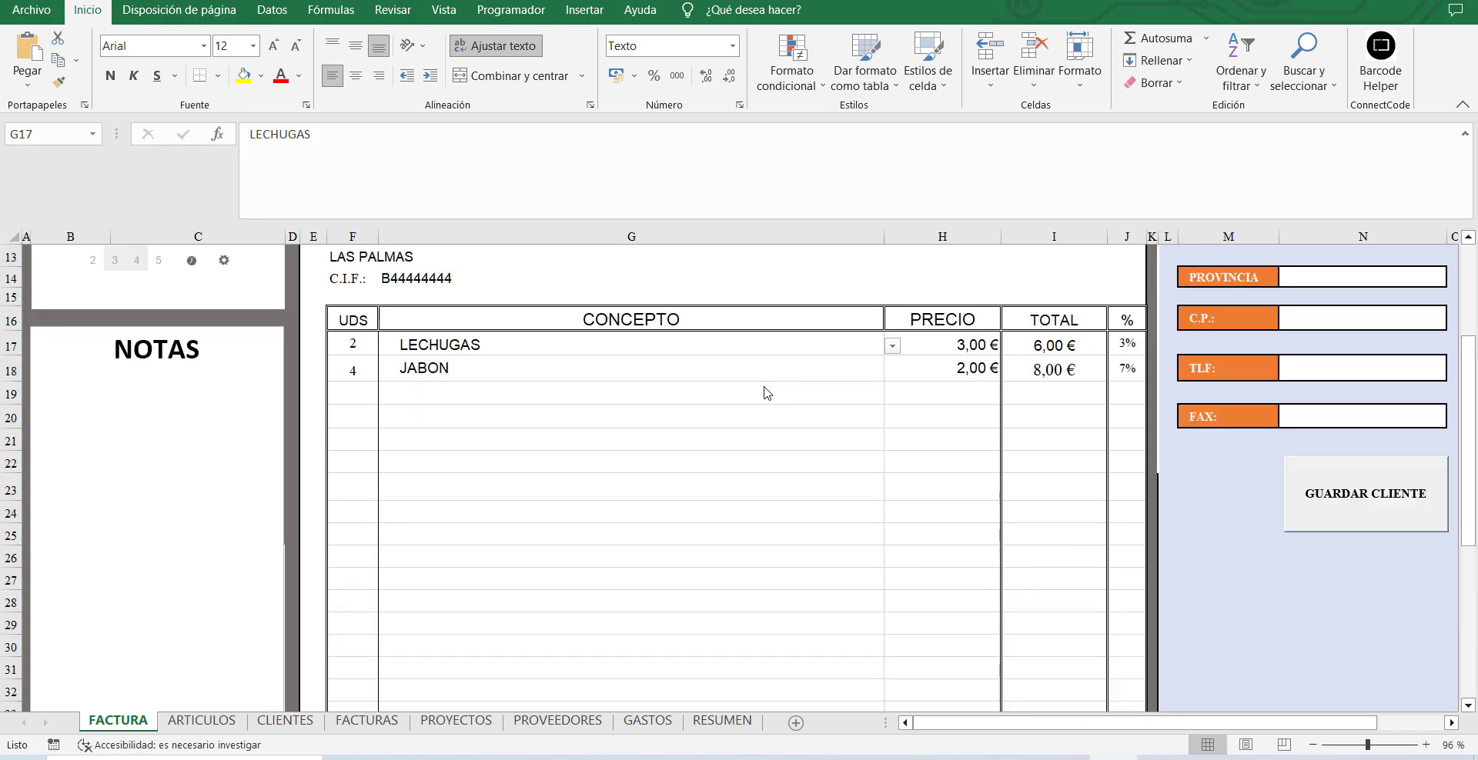
scroll(762, 393, "up", 2)
Generate the PDF of the invoice, review the document in the browser and return to the Excel workbook.
scroll(760, 395, "down", 13)
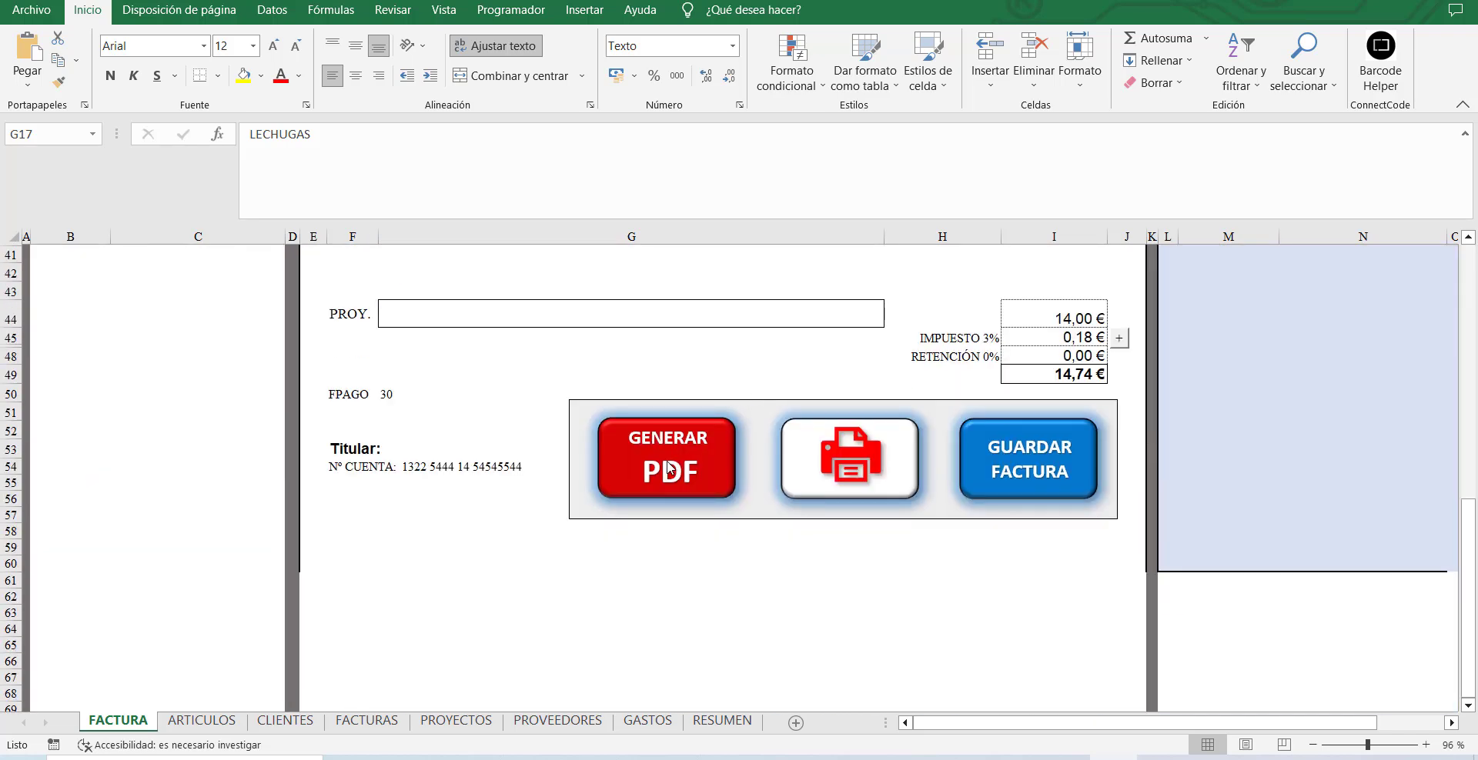
left_click(670, 468)
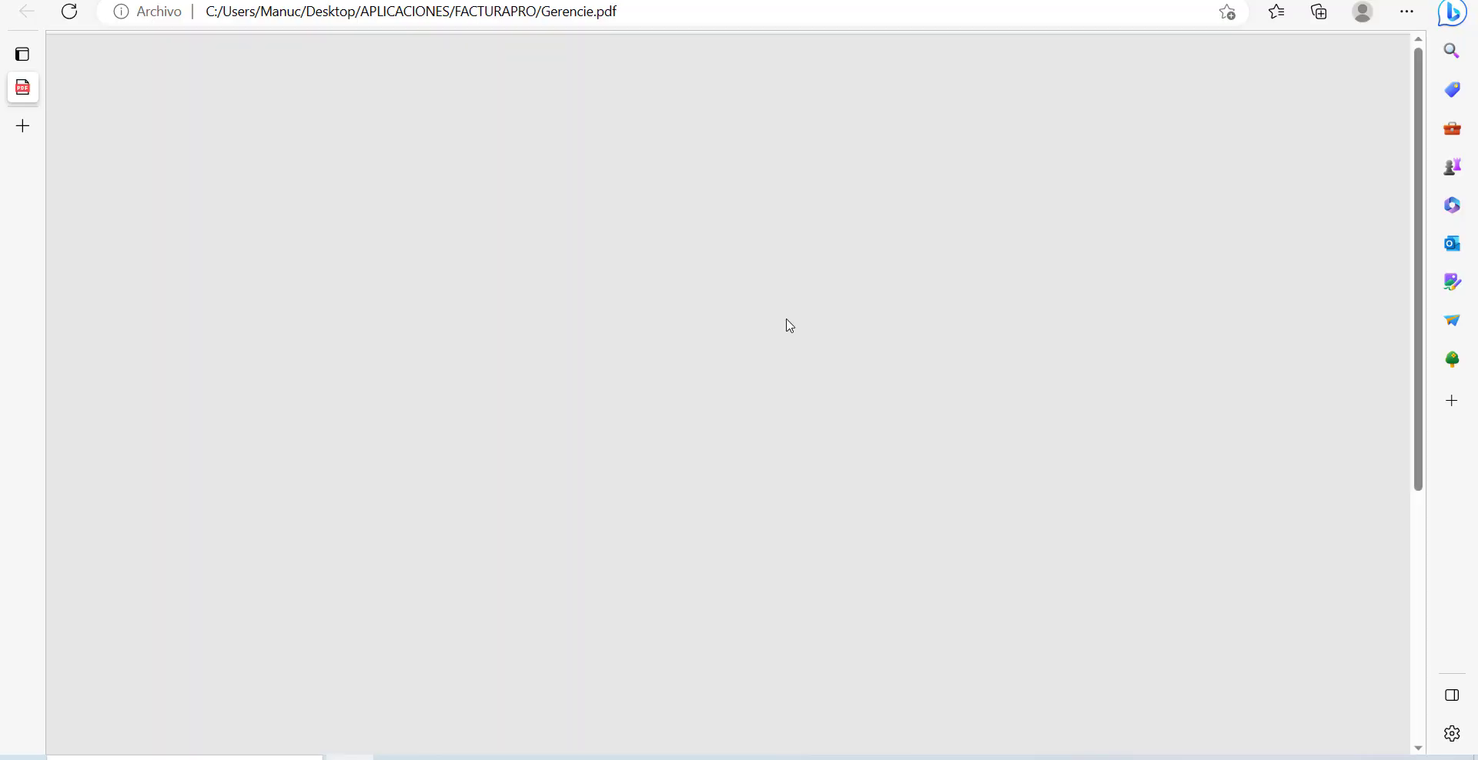
scroll(767, 273, "down", 1)
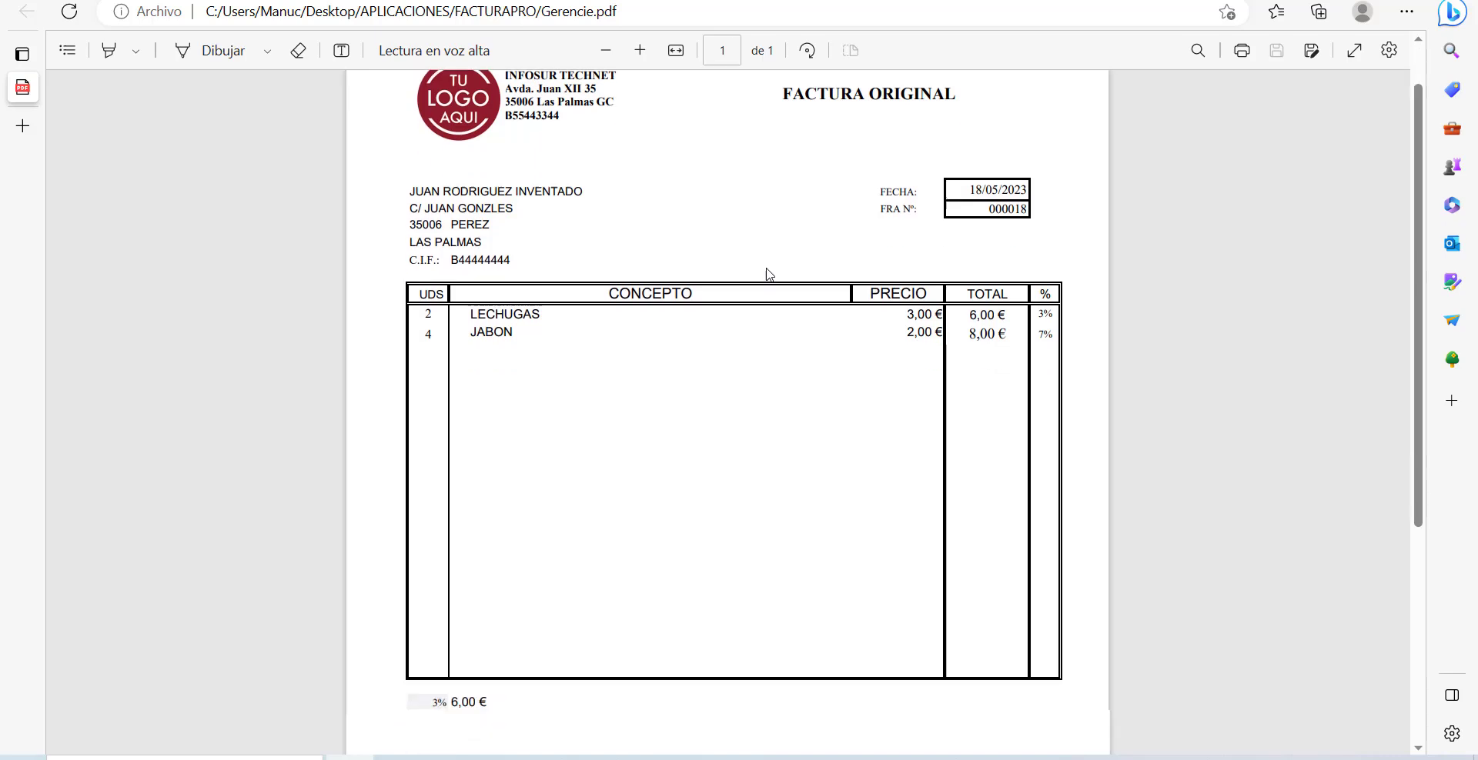
scroll(767, 273, "down", 5)
scroll(766, 274, "up", 6)
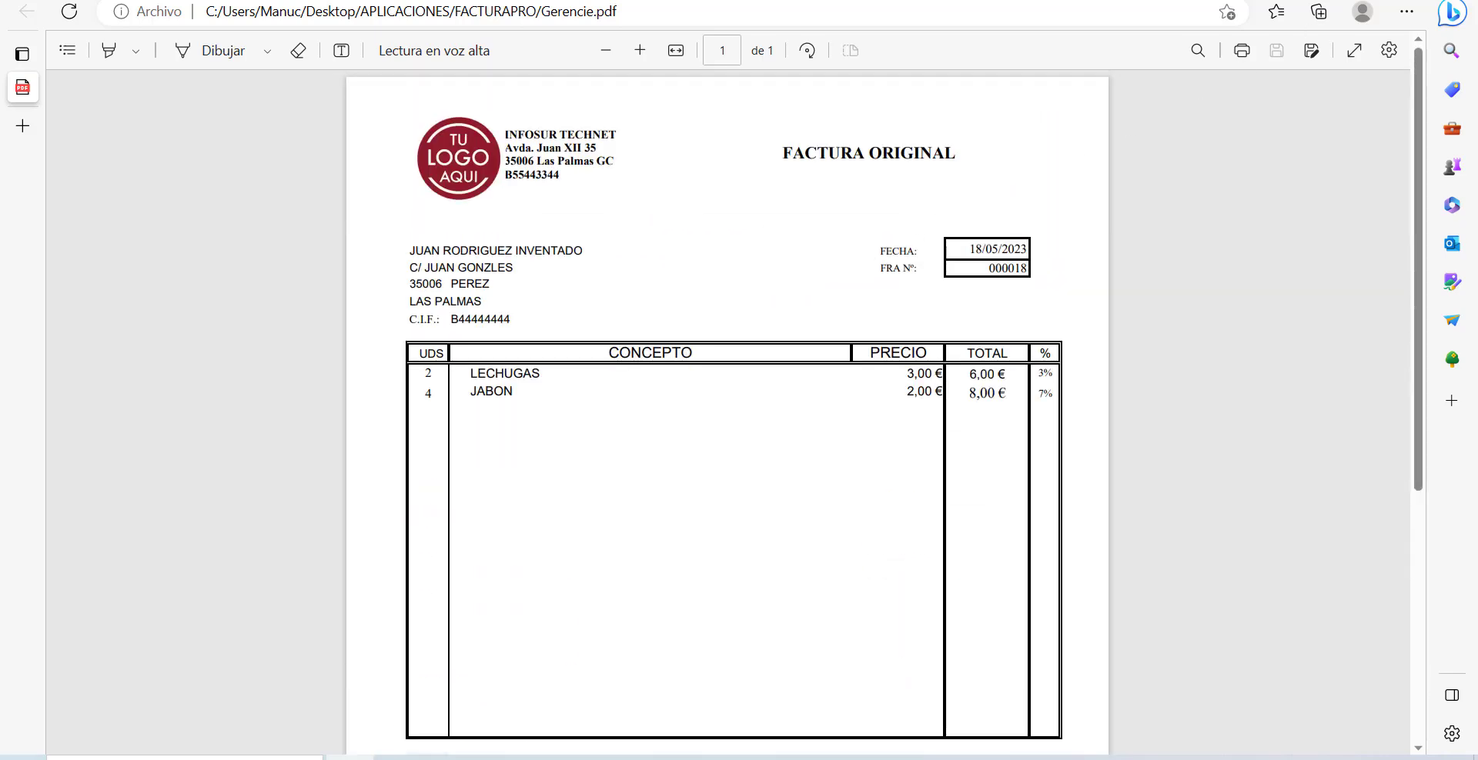
key("alt+Tab")
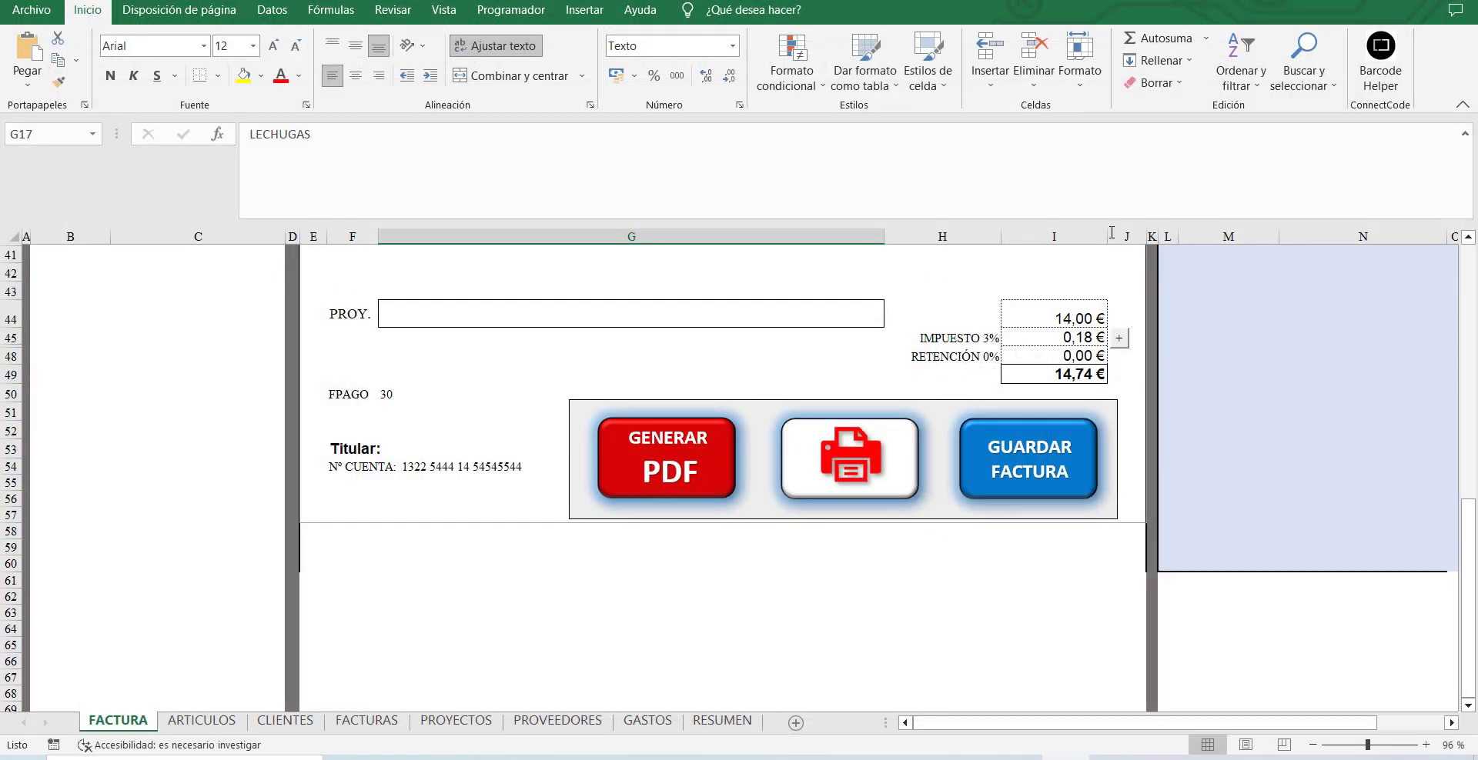
Start printing the invoice and cancel saving the print output.
left_click(848, 465)
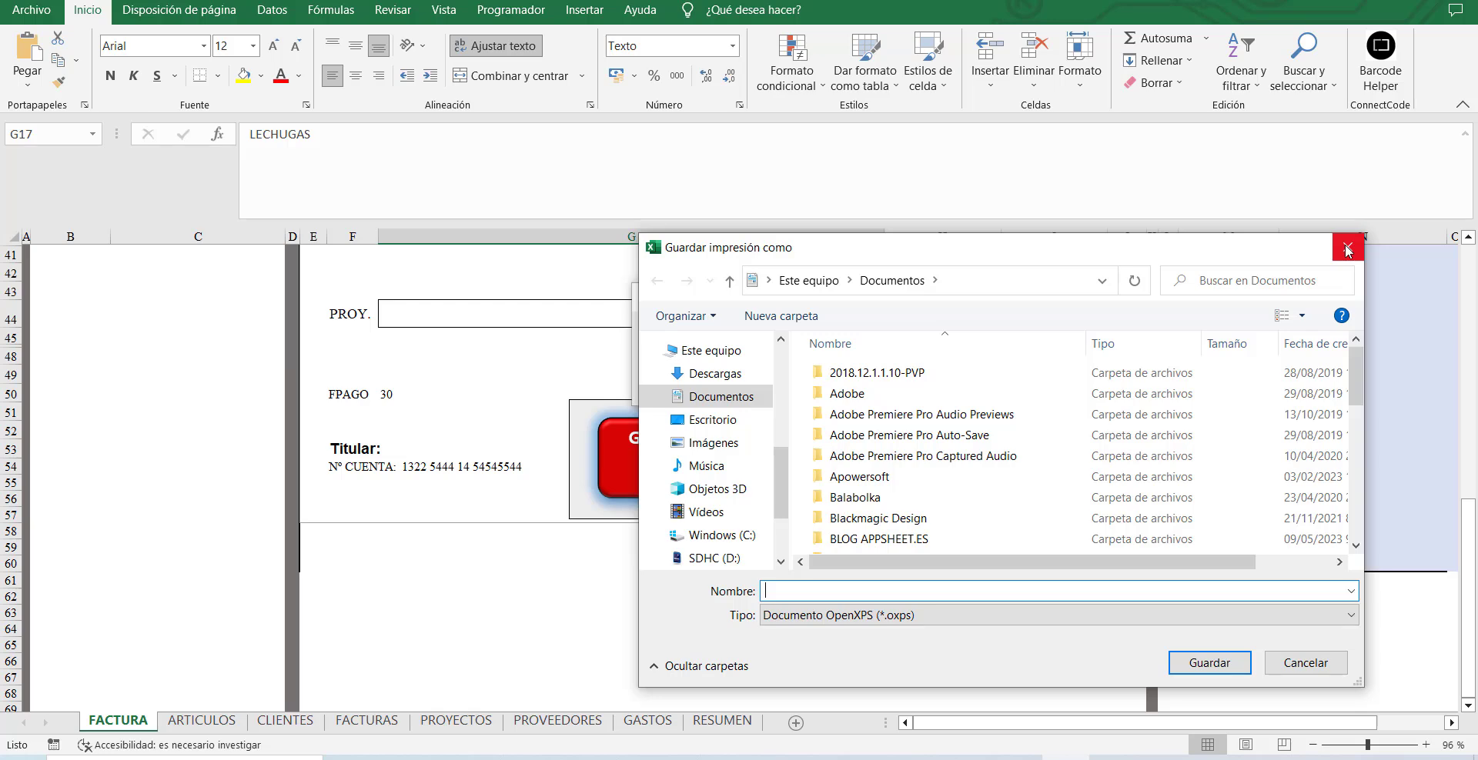
left_click(1347, 249)
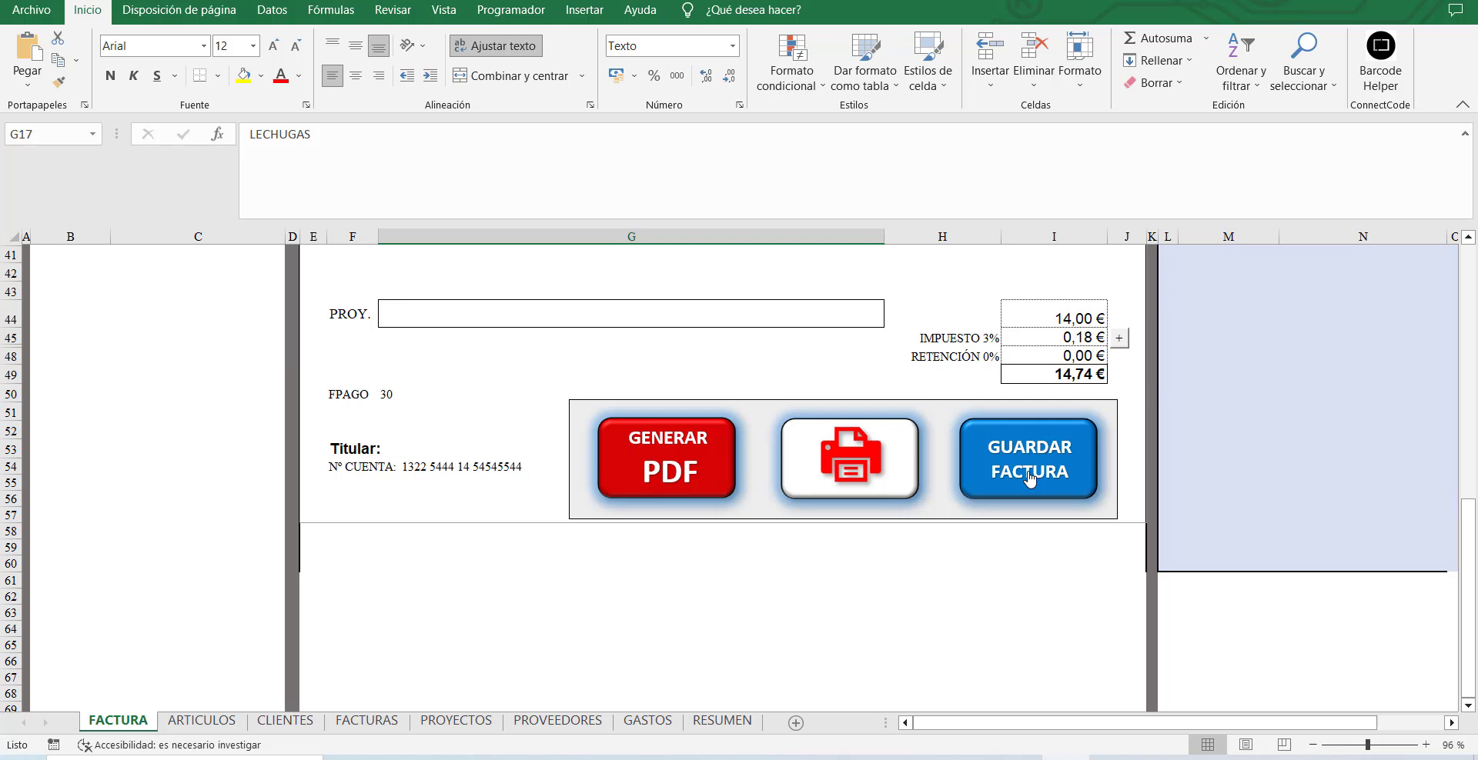
Review the article names, prices and IGIC rates on the ARTICULOS sheet and compare them with the invoice on FACTURA.
scroll(1030, 477, "up", 11)
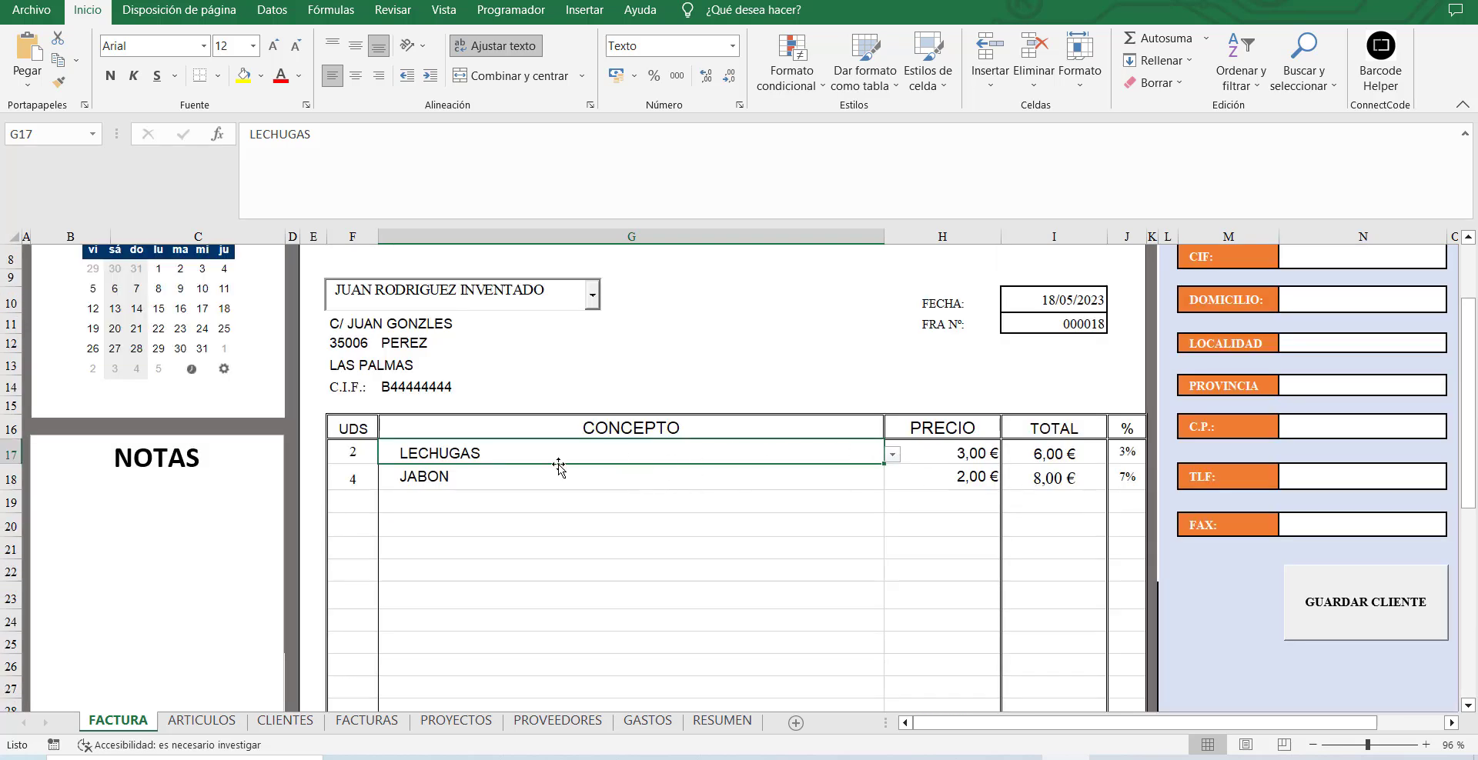
left_click(200, 724)
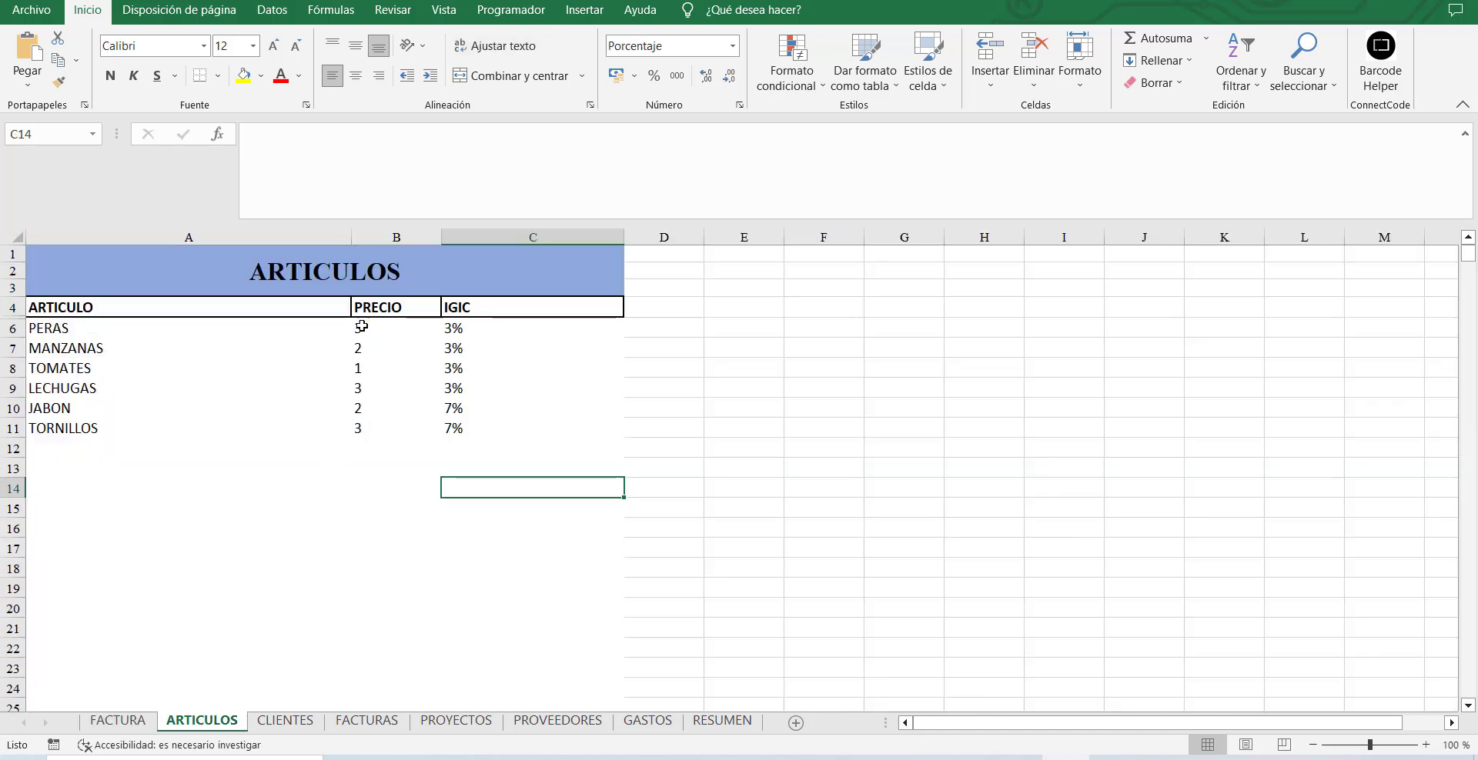
left_click(127, 722)
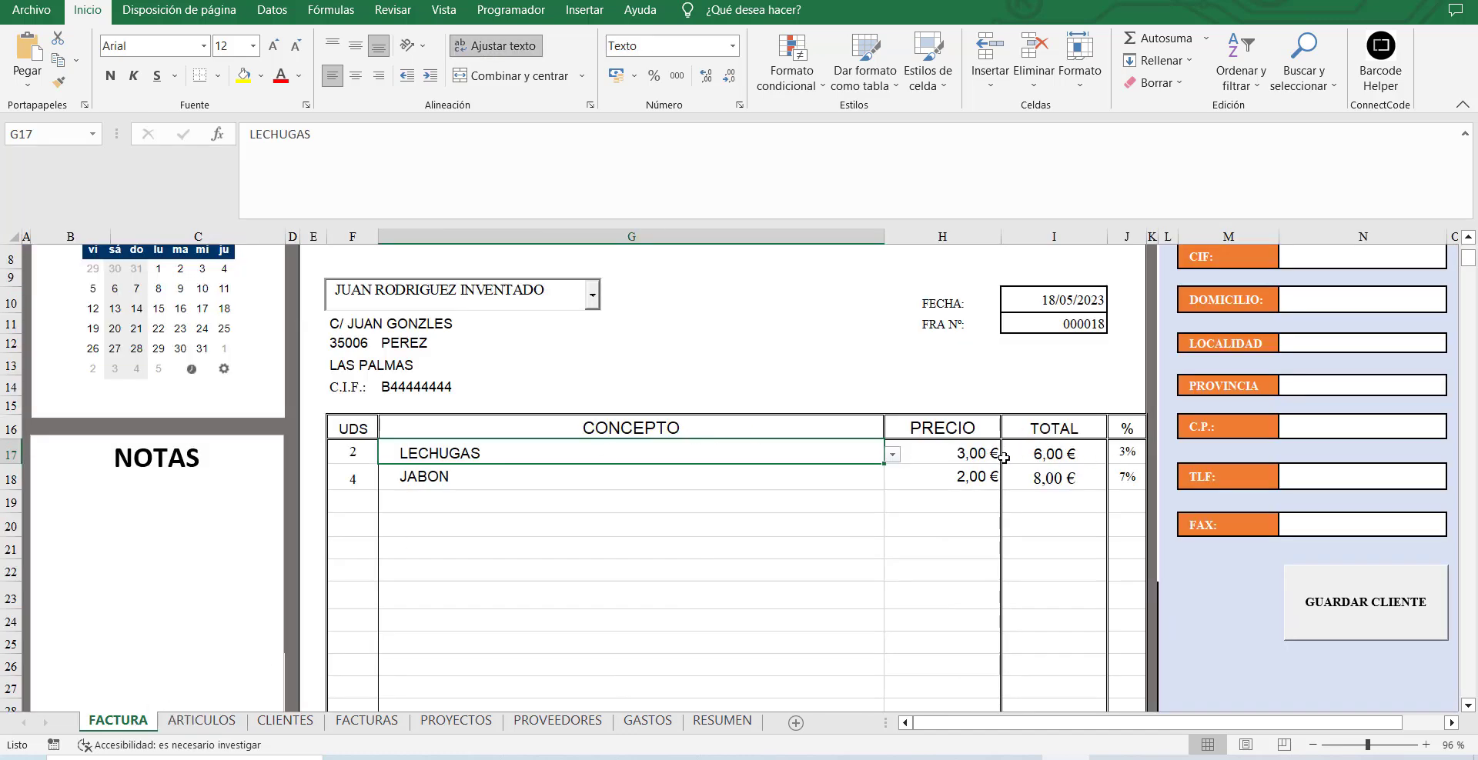
scroll(778, 503, "down", 3)
scroll(778, 503, "down", 1)
scroll(778, 502, "up", 7)
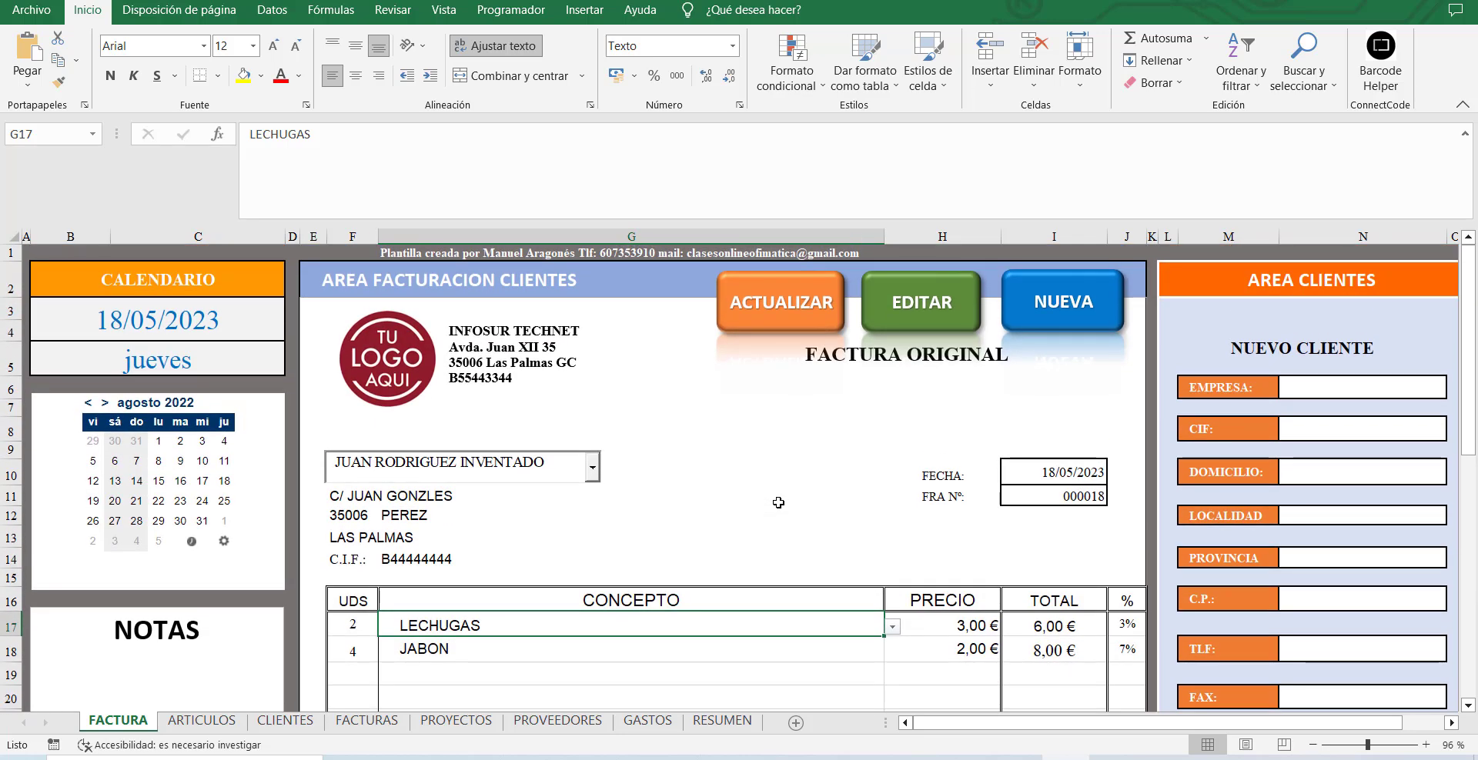
View the client register on the CLIENTES sheet and return to the FACTURA sheet.
left_click(296, 722)
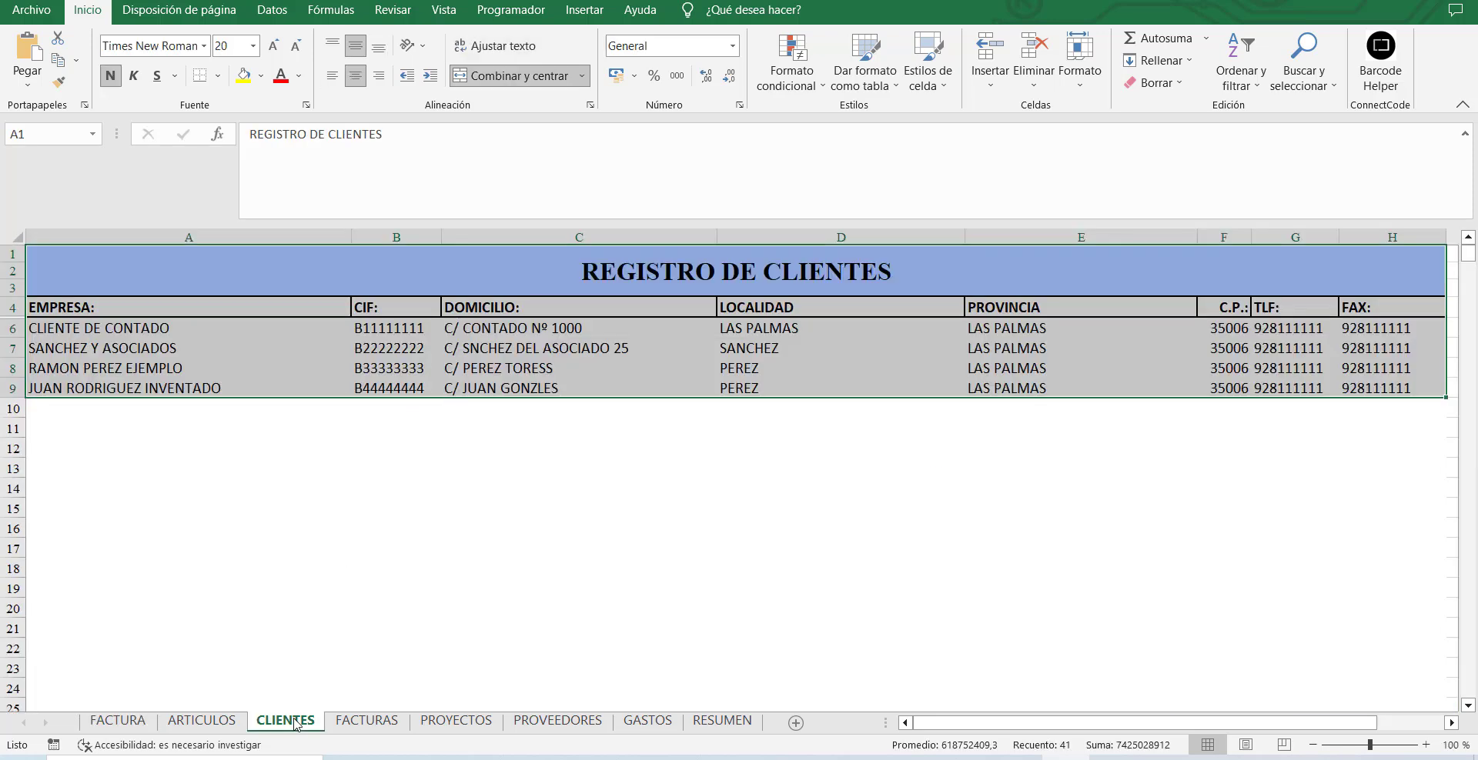
left_click(494, 385)
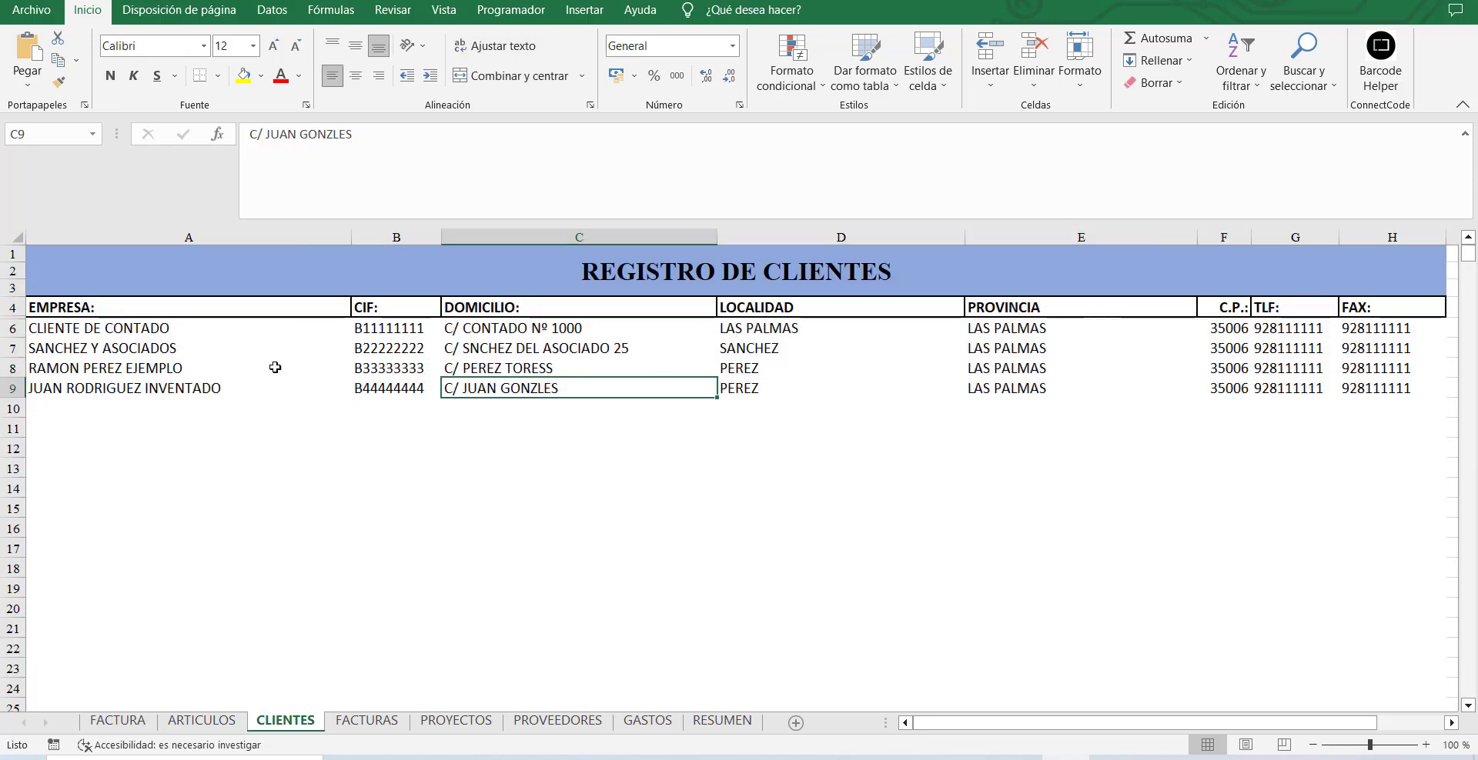
left_click(123, 723)
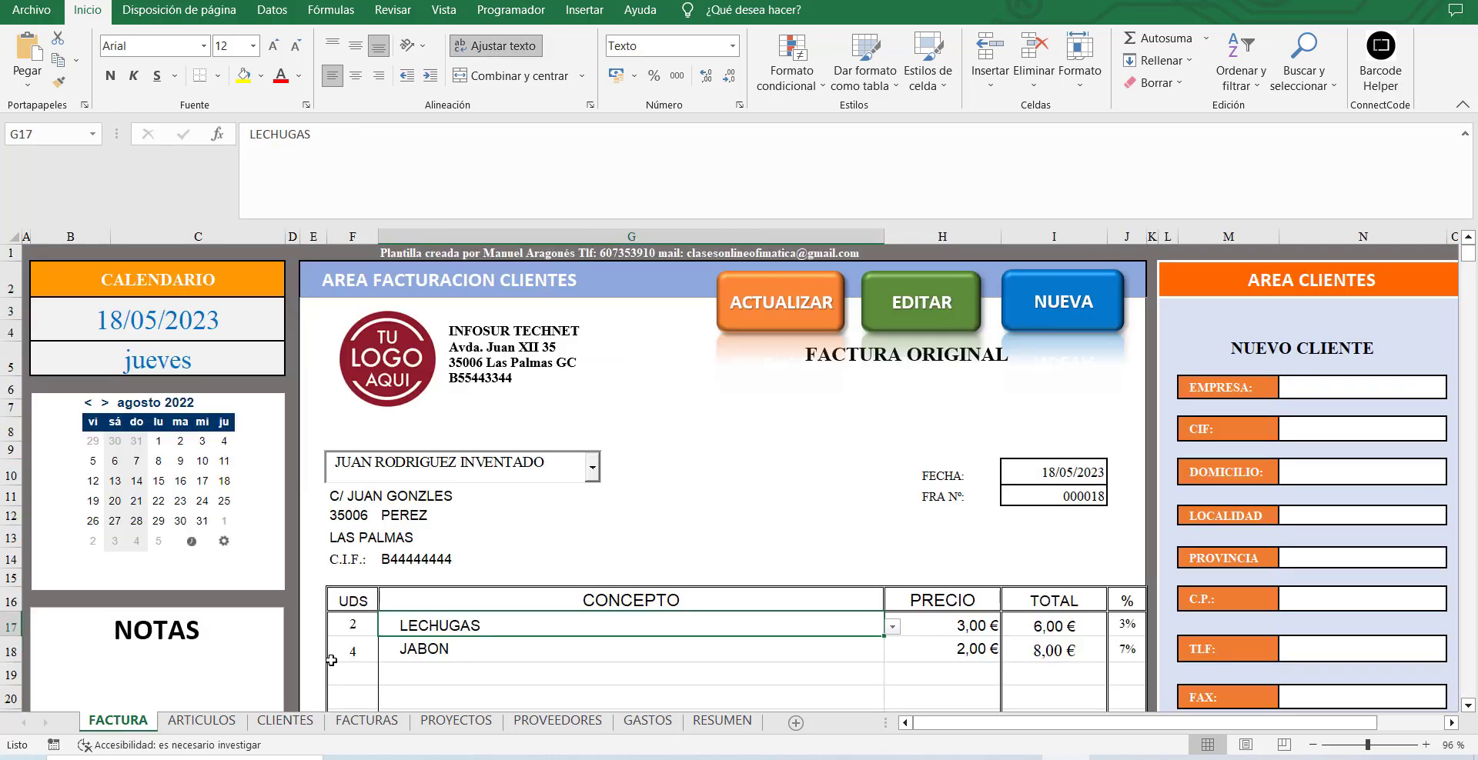
Browse the clients available in the invoice's client selector and close the list keeping the current client.
left_click(593, 468)
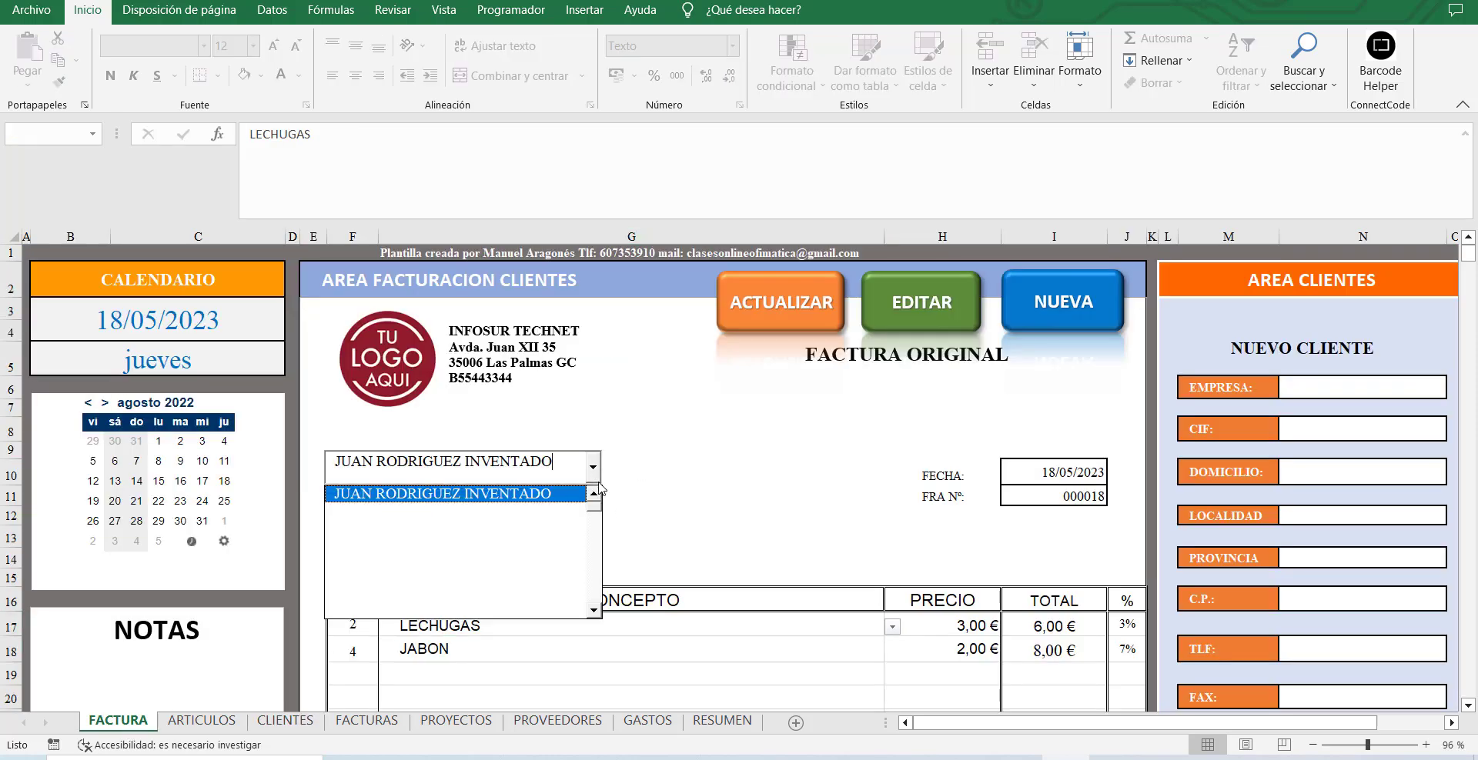
left_click(594, 493)
left_click(593, 468)
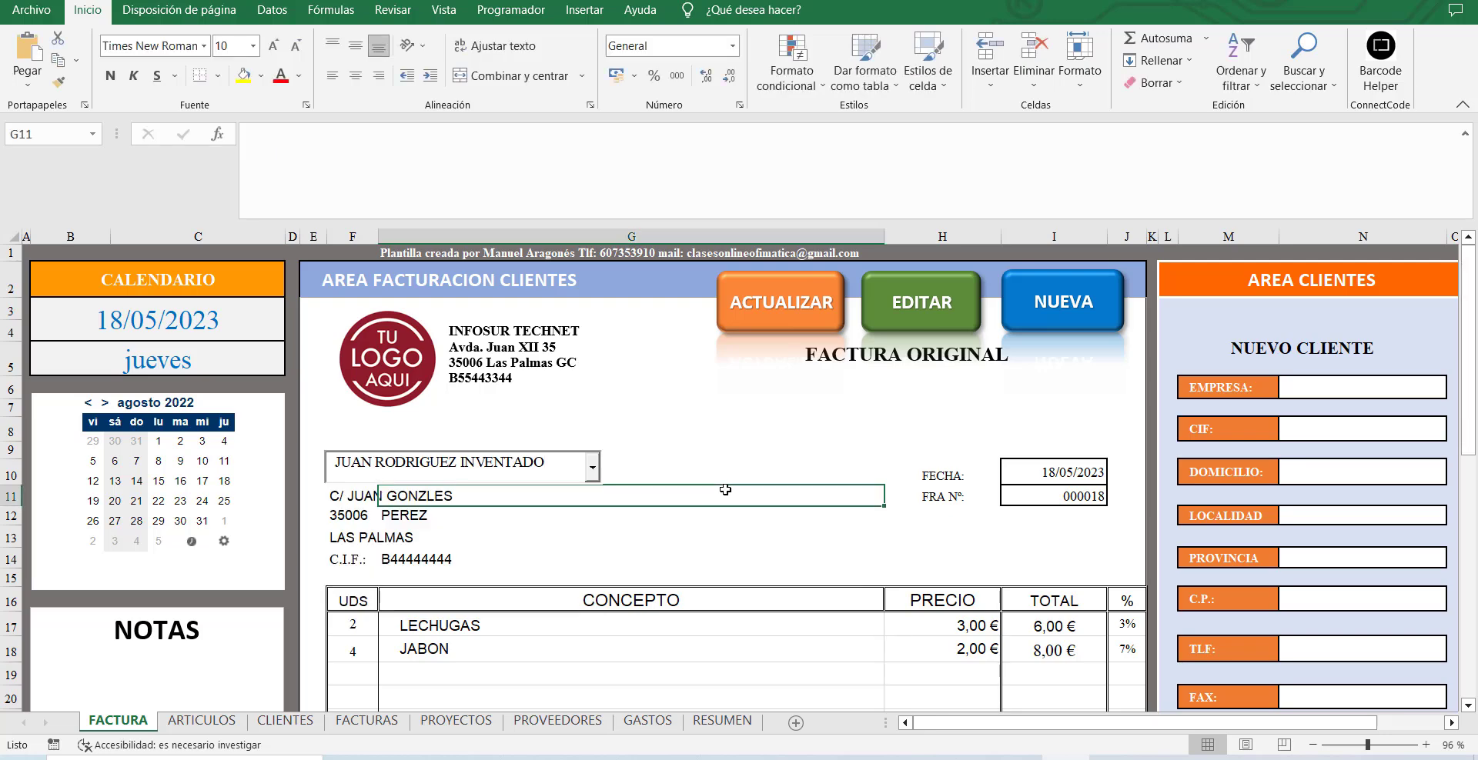
left_click(592, 468)
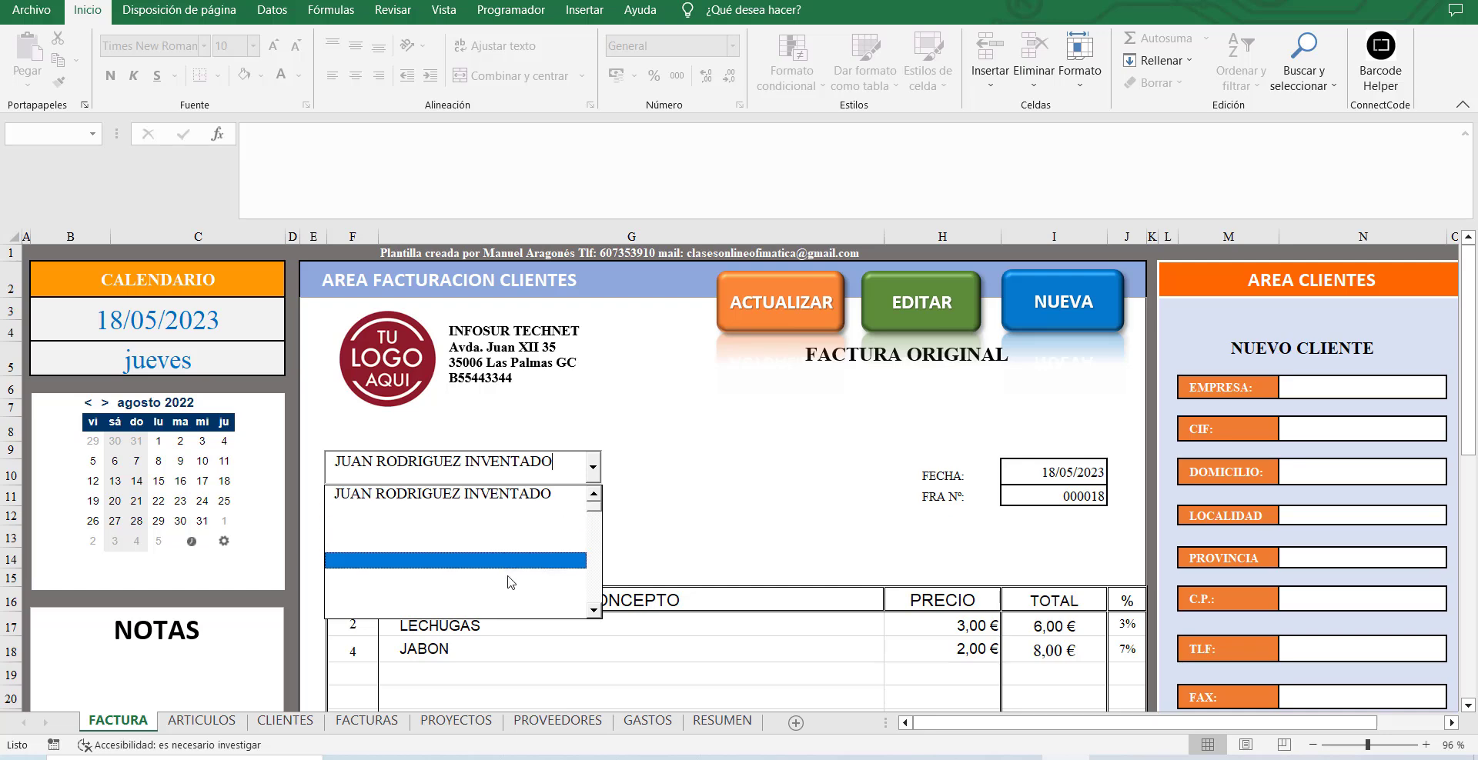
scroll(592, 504, "up", 4)
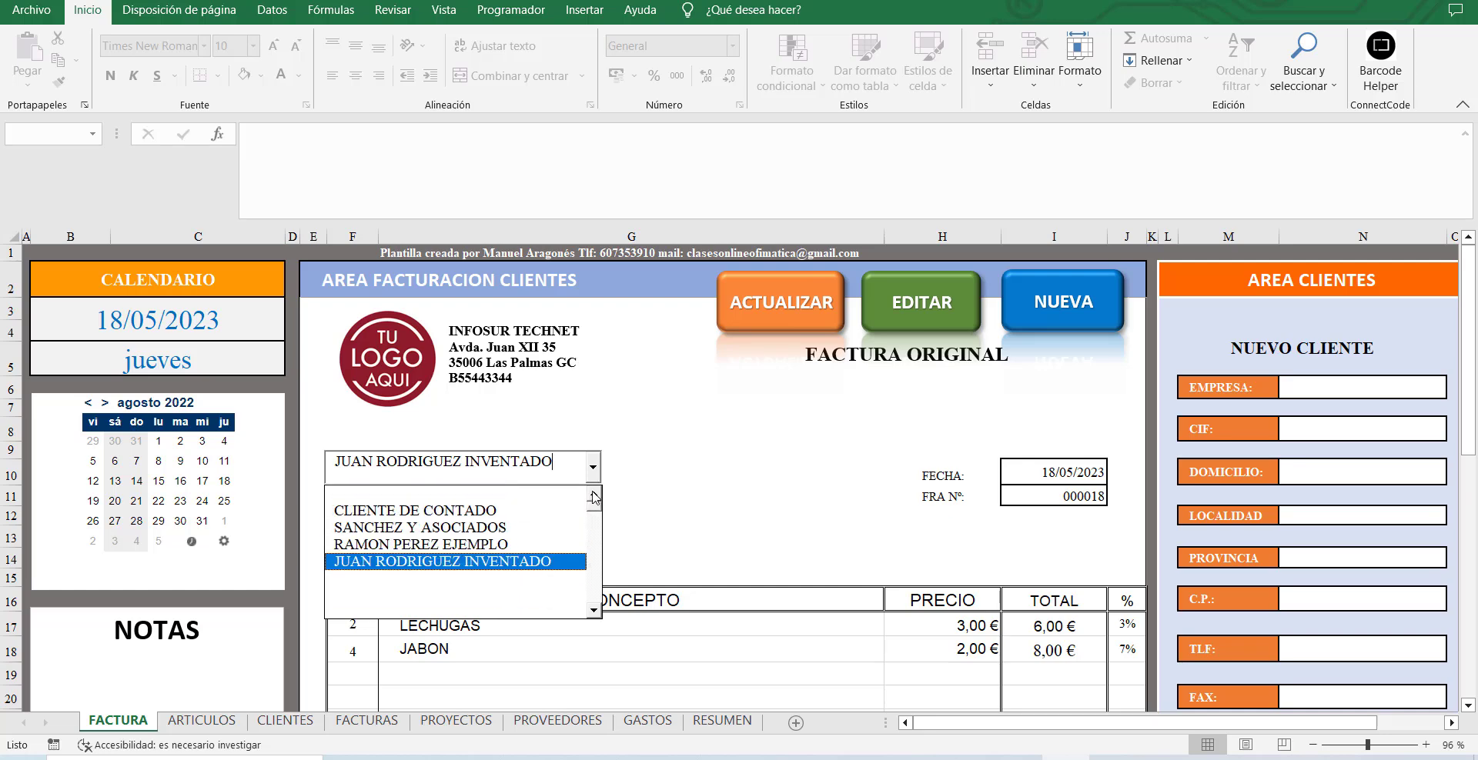
left_click(716, 627)
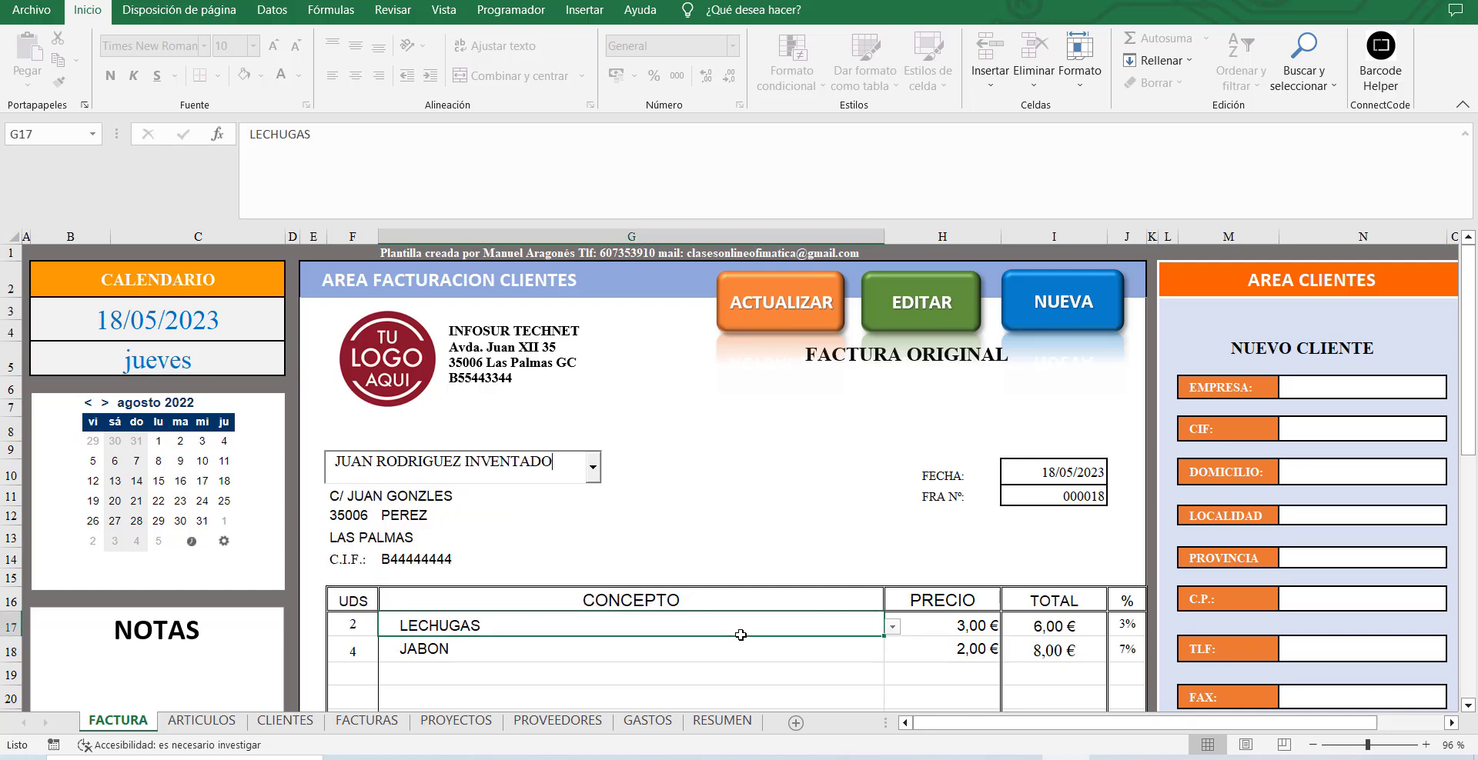
Try PERAS as the concept of the first invoice line and replace it with TOMATES.
left_click(892, 627)
left_click(890, 647)
left_click(891, 648)
left_click(890, 647)
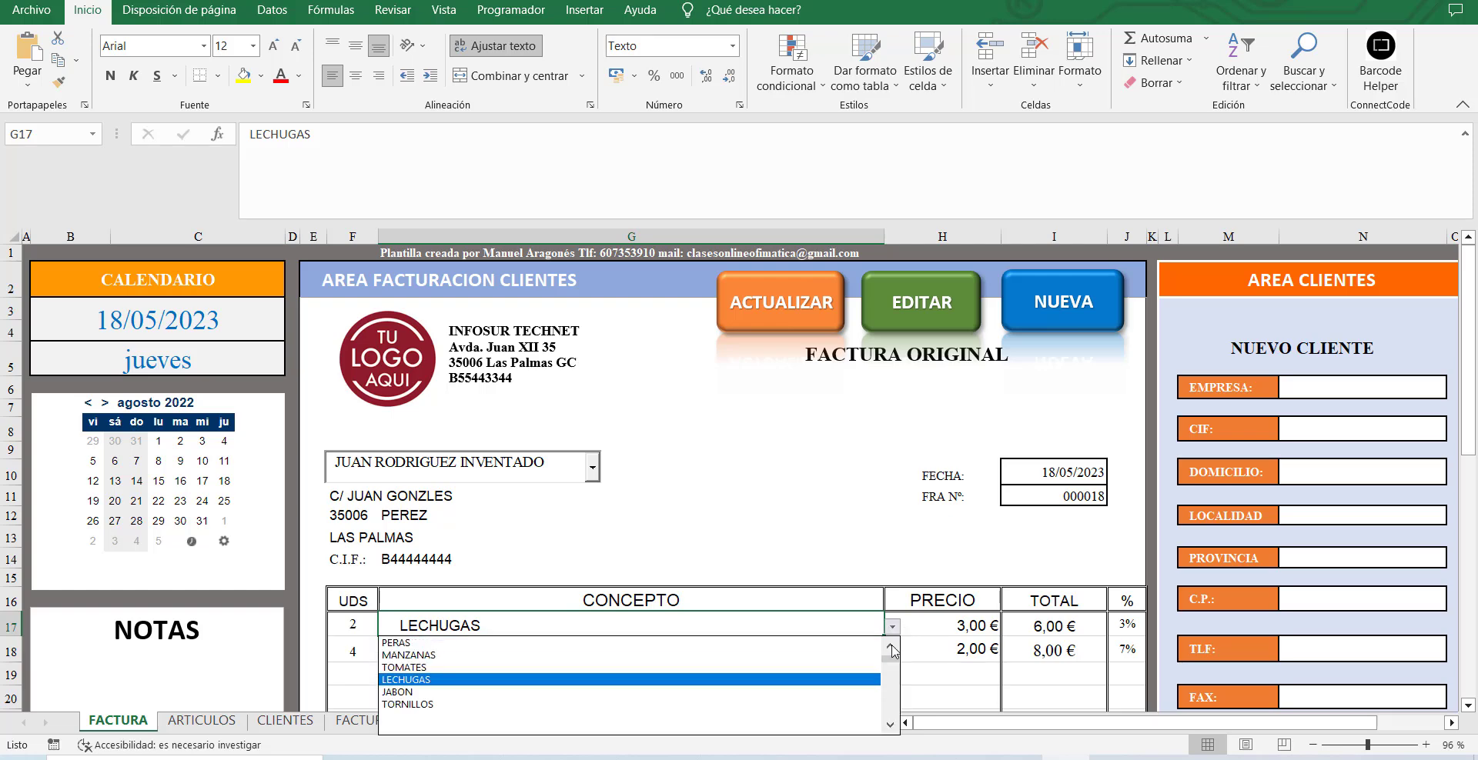
left_click(436, 644)
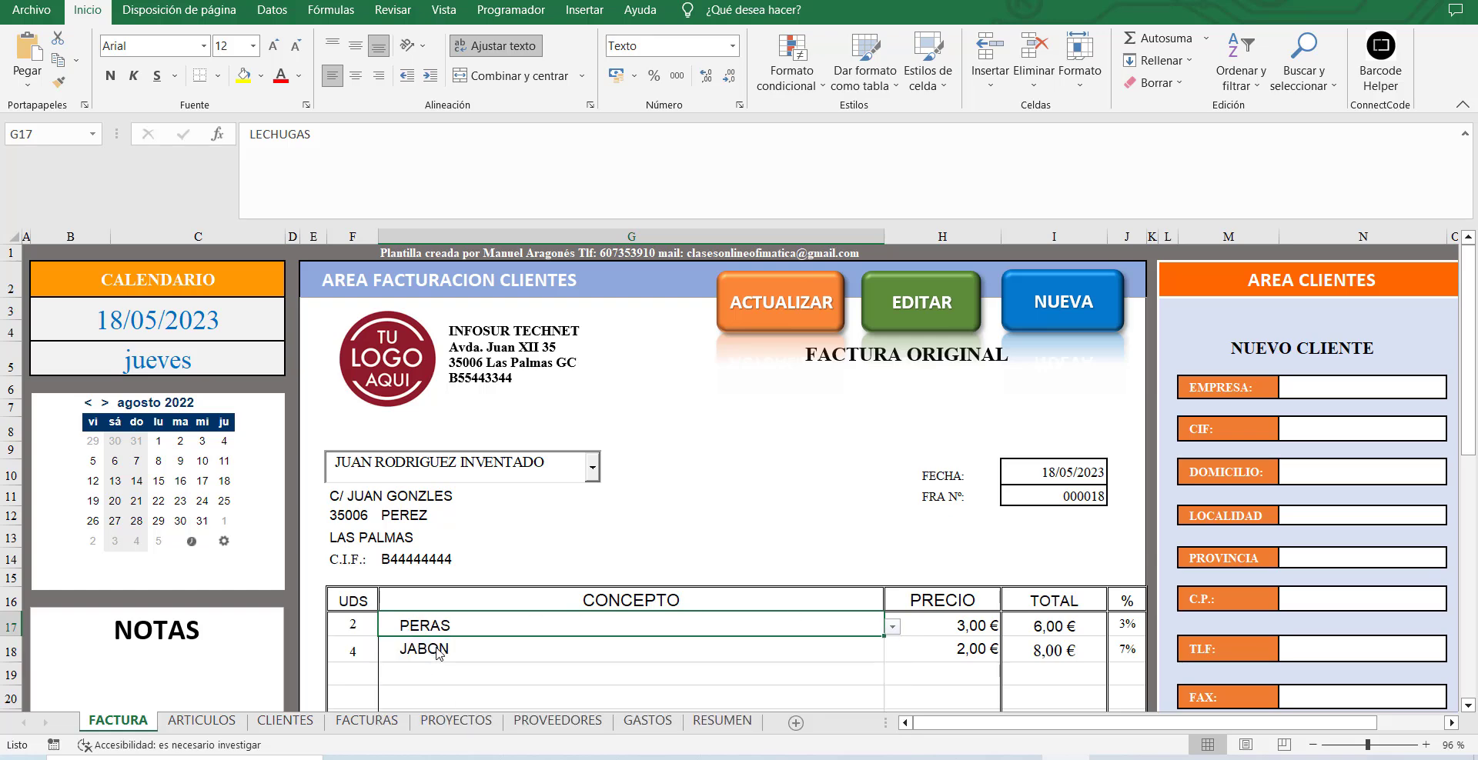
left_click(892, 627)
left_click(529, 671)
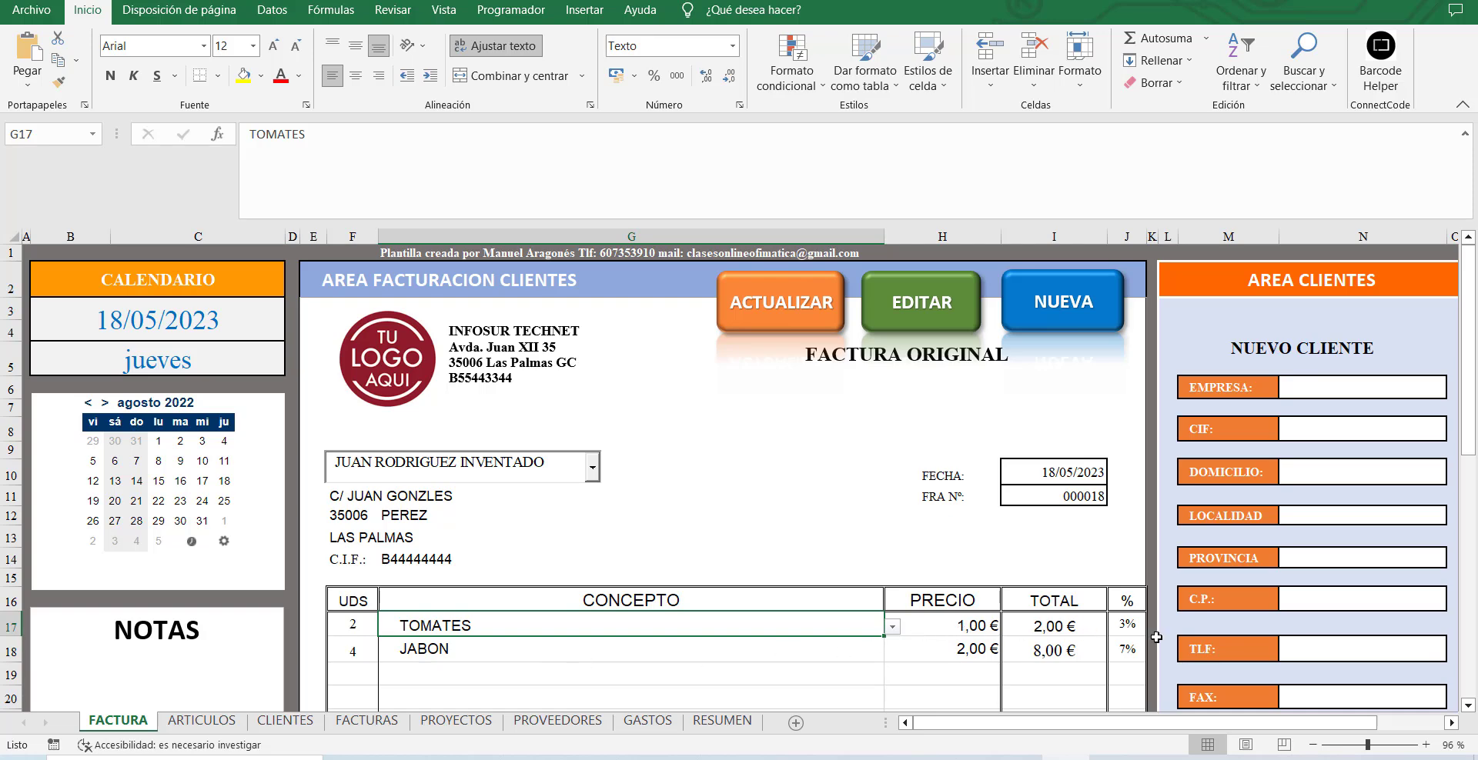
Select the RETENCIÓN amount in the invoice totals and expand the hidden tax rows below IMPUESTO 3%.
scroll(610, 481, "down", 6)
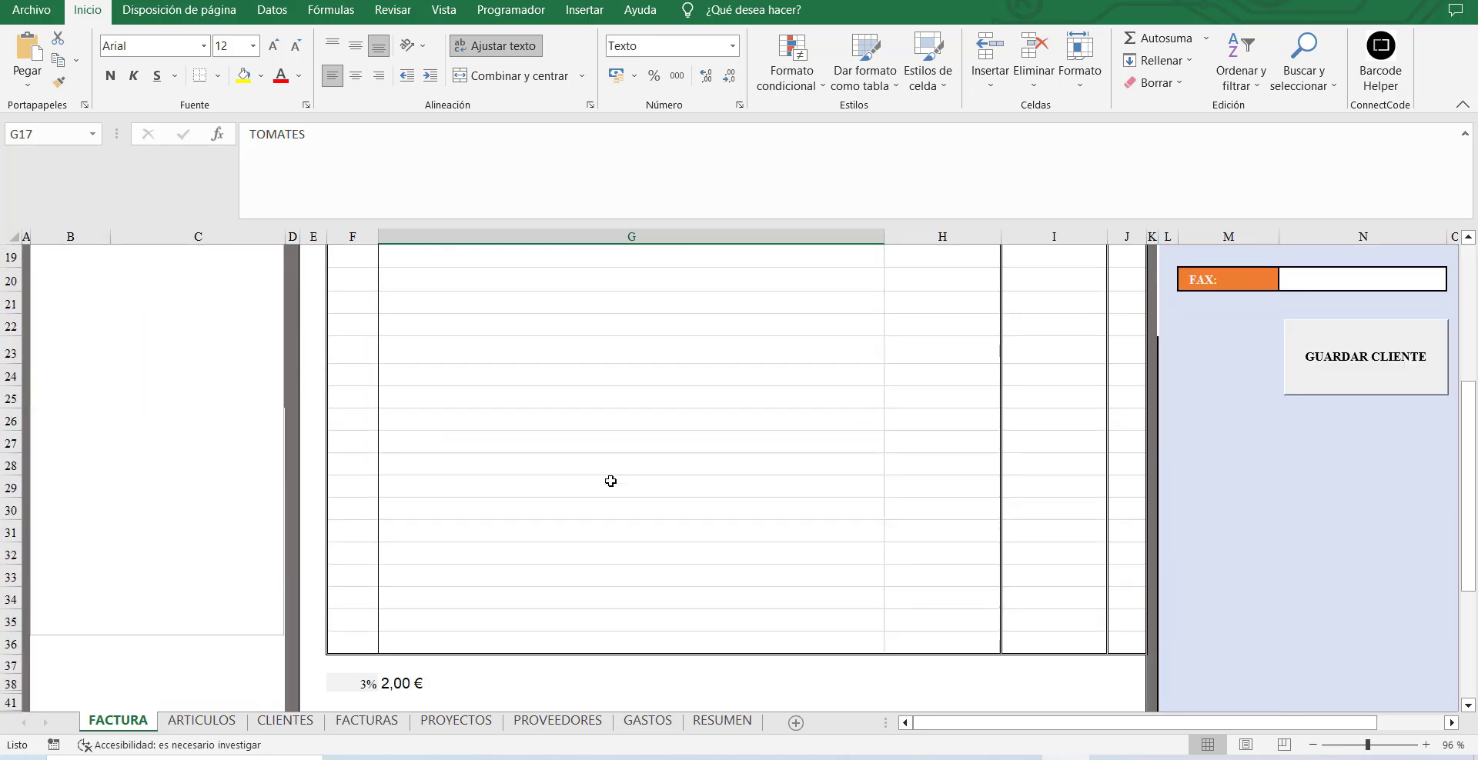
scroll(610, 481, "down", 4)
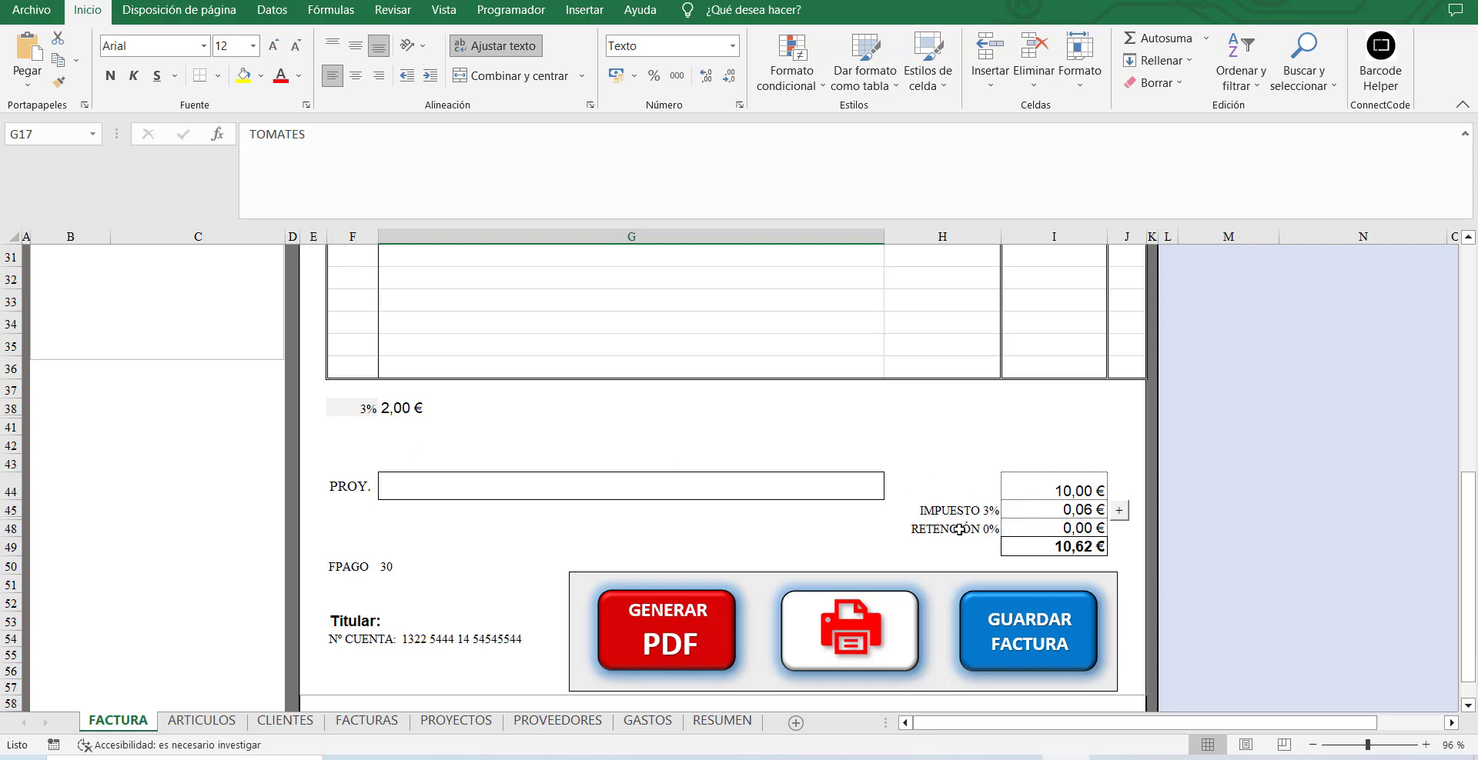
left_click(1083, 529)
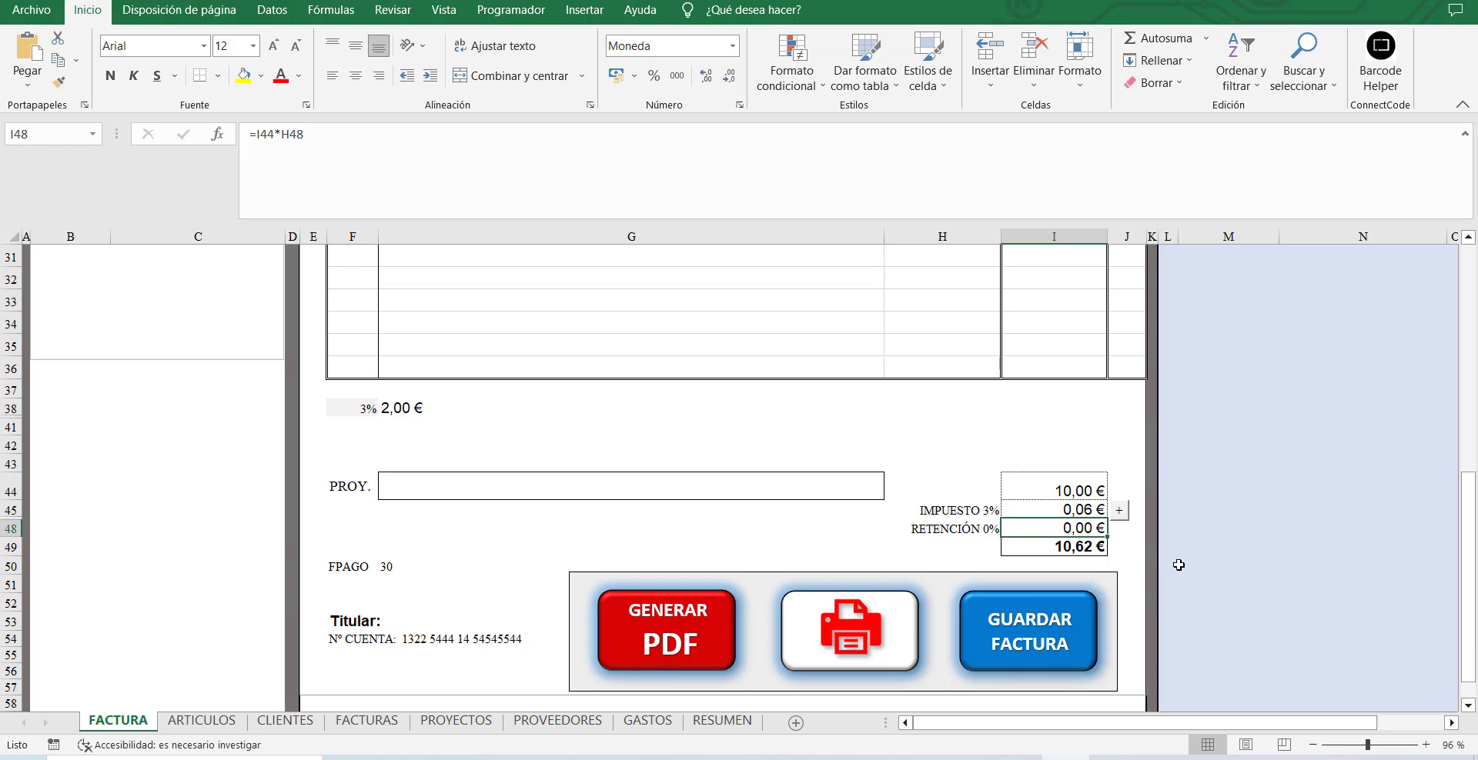
left_click(1120, 514)
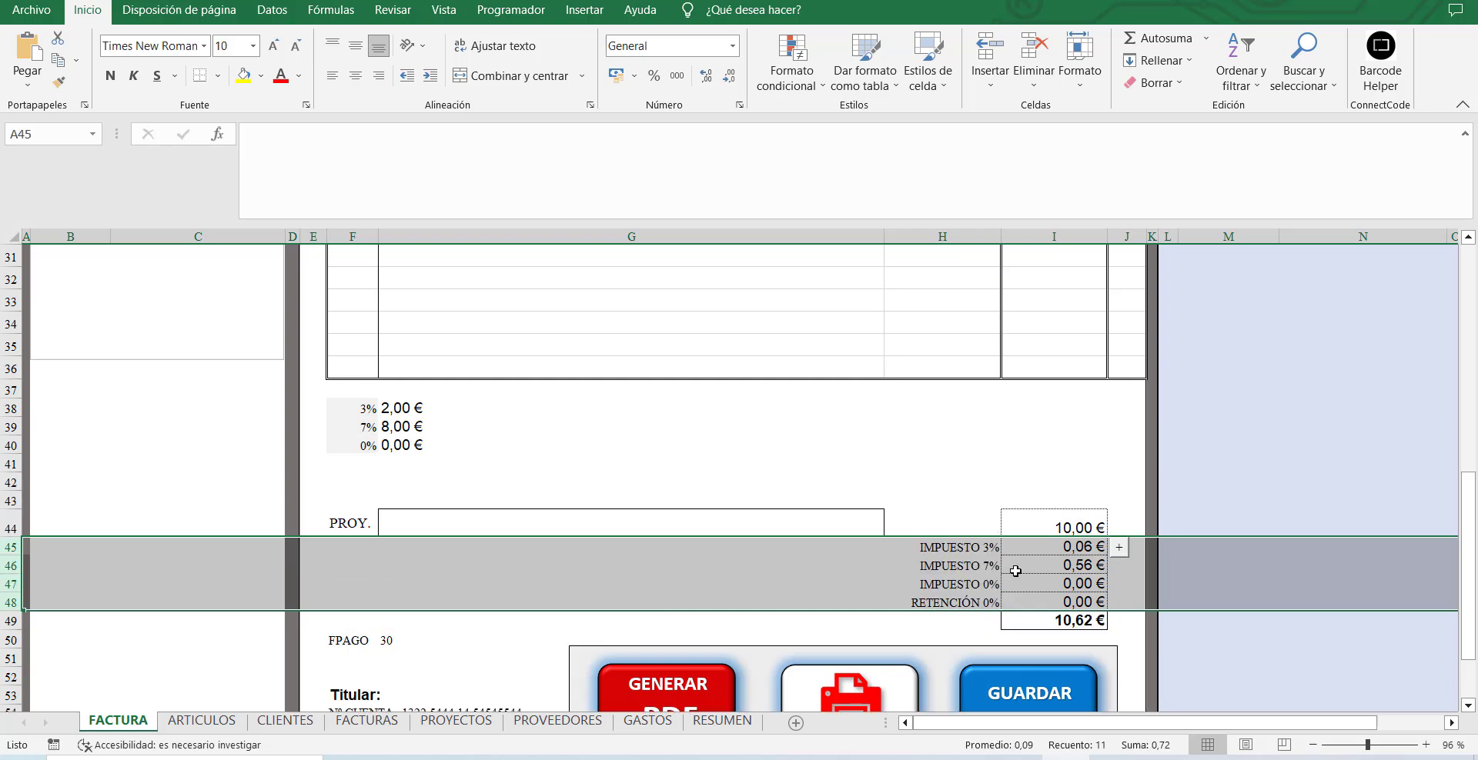
Compare the tax rates in F38:F40 with the tax amounts in I45:I47 and inspect their formulas.
left_click(347, 410)
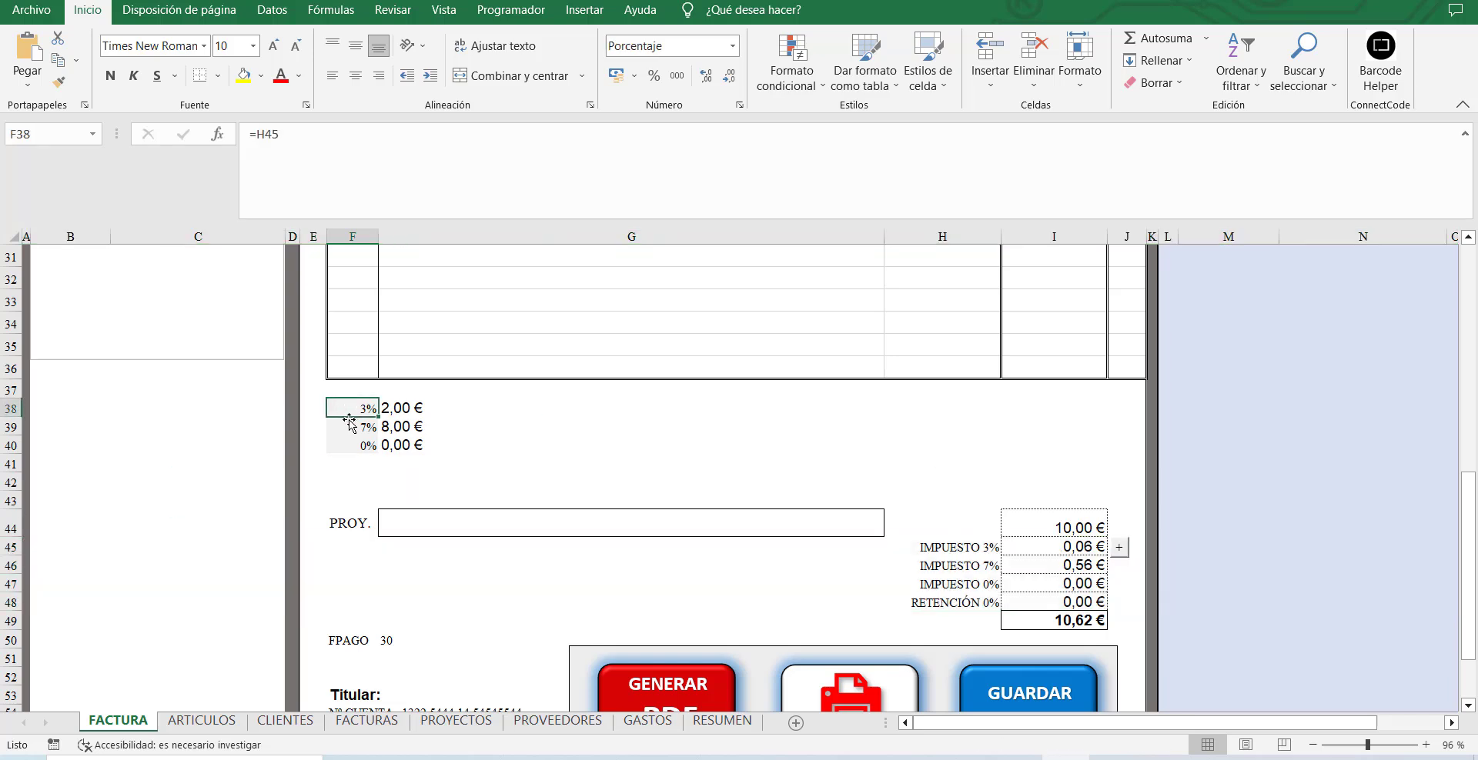
left_click(349, 423)
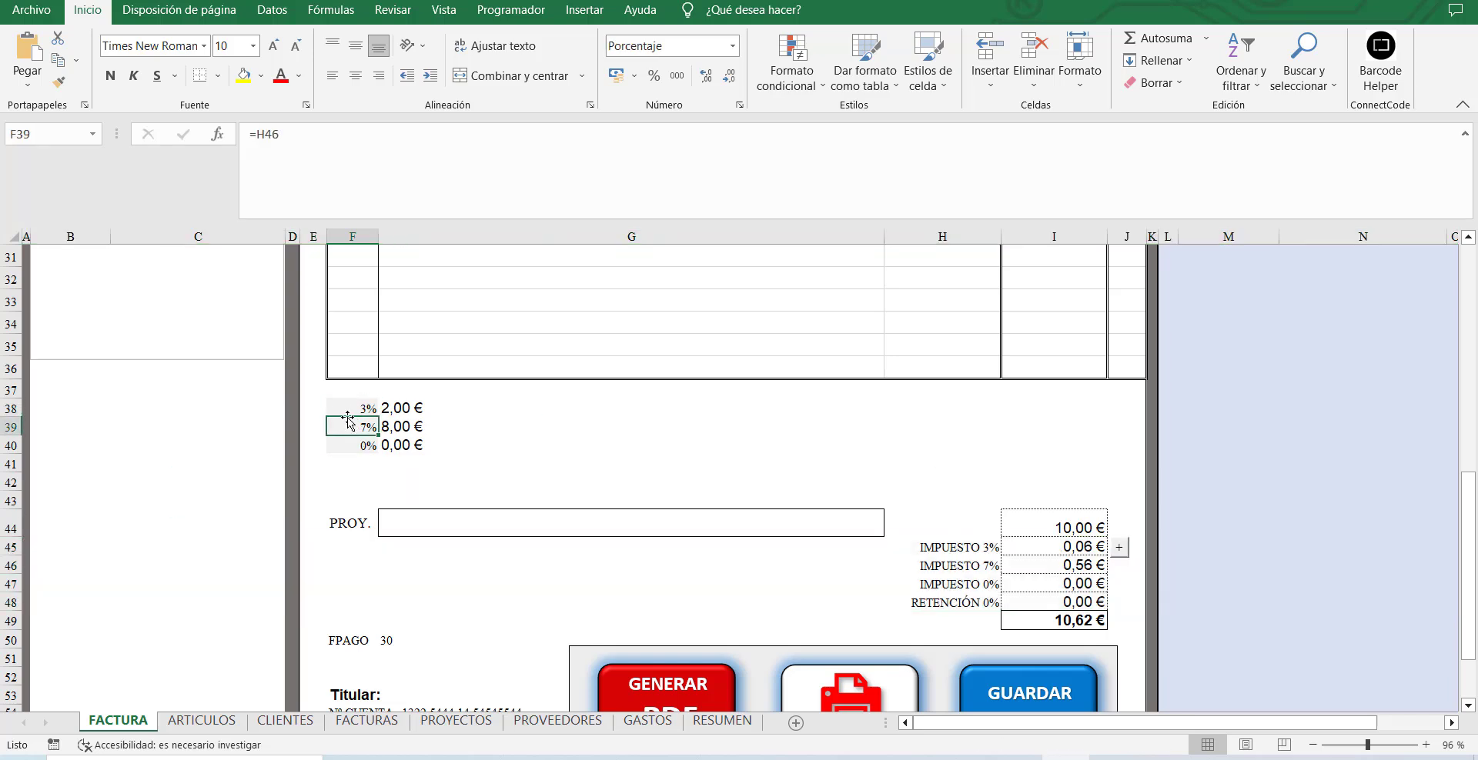
left_click_drag(346, 408, 345, 439)
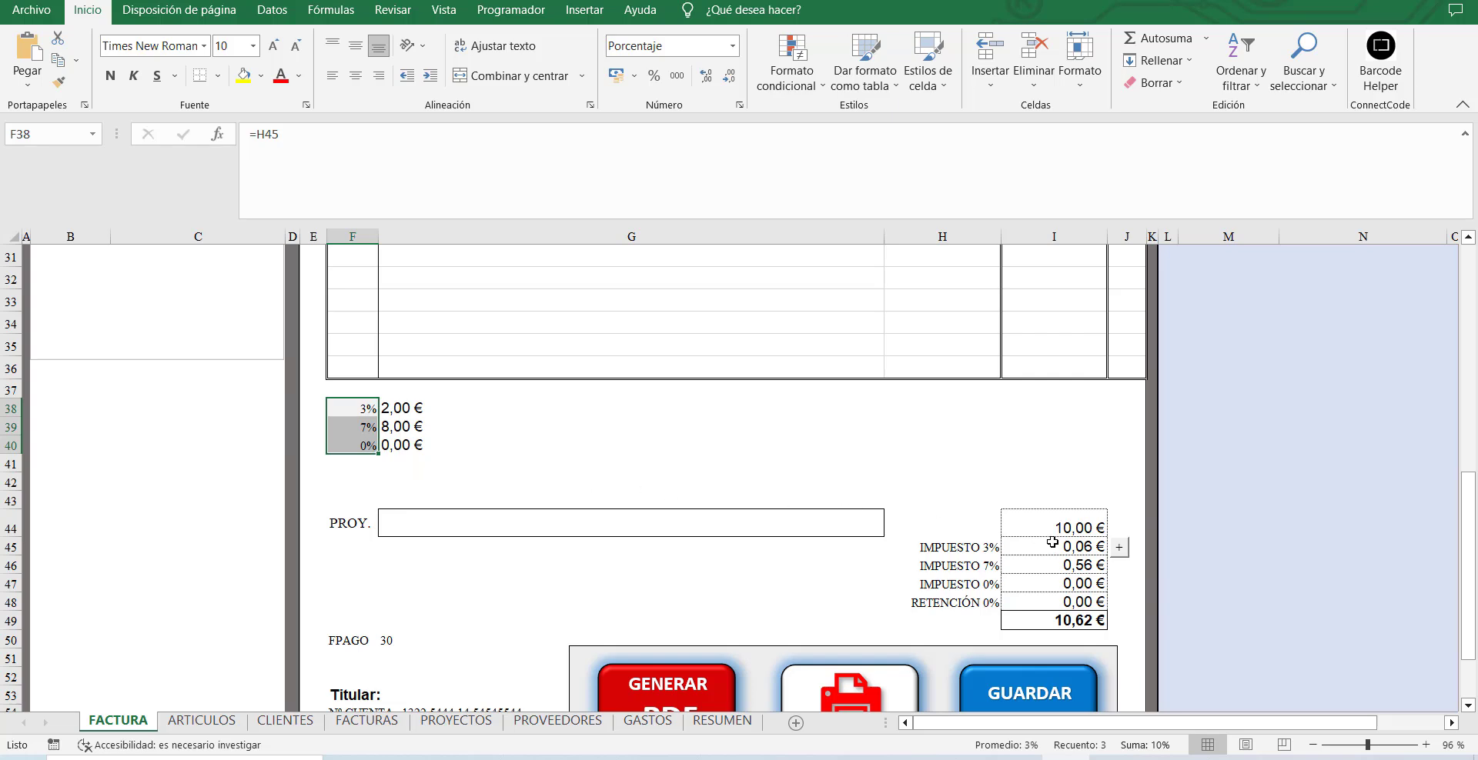
left_click_drag(1070, 546, 1072, 583)
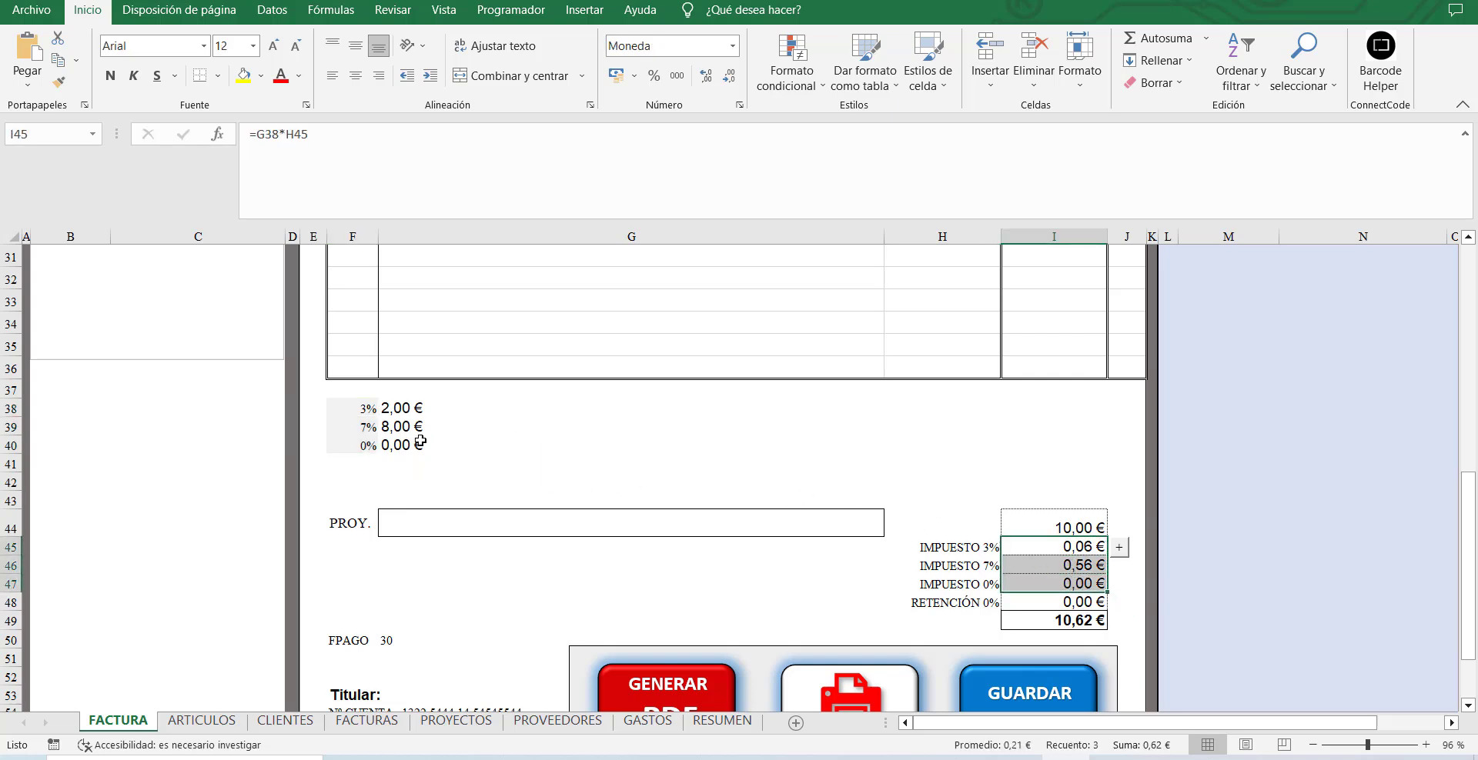
Set the first tax rate to 21% in both the breakdown cell F38 and the IMPUESTO cell H45.
left_click(358, 407)
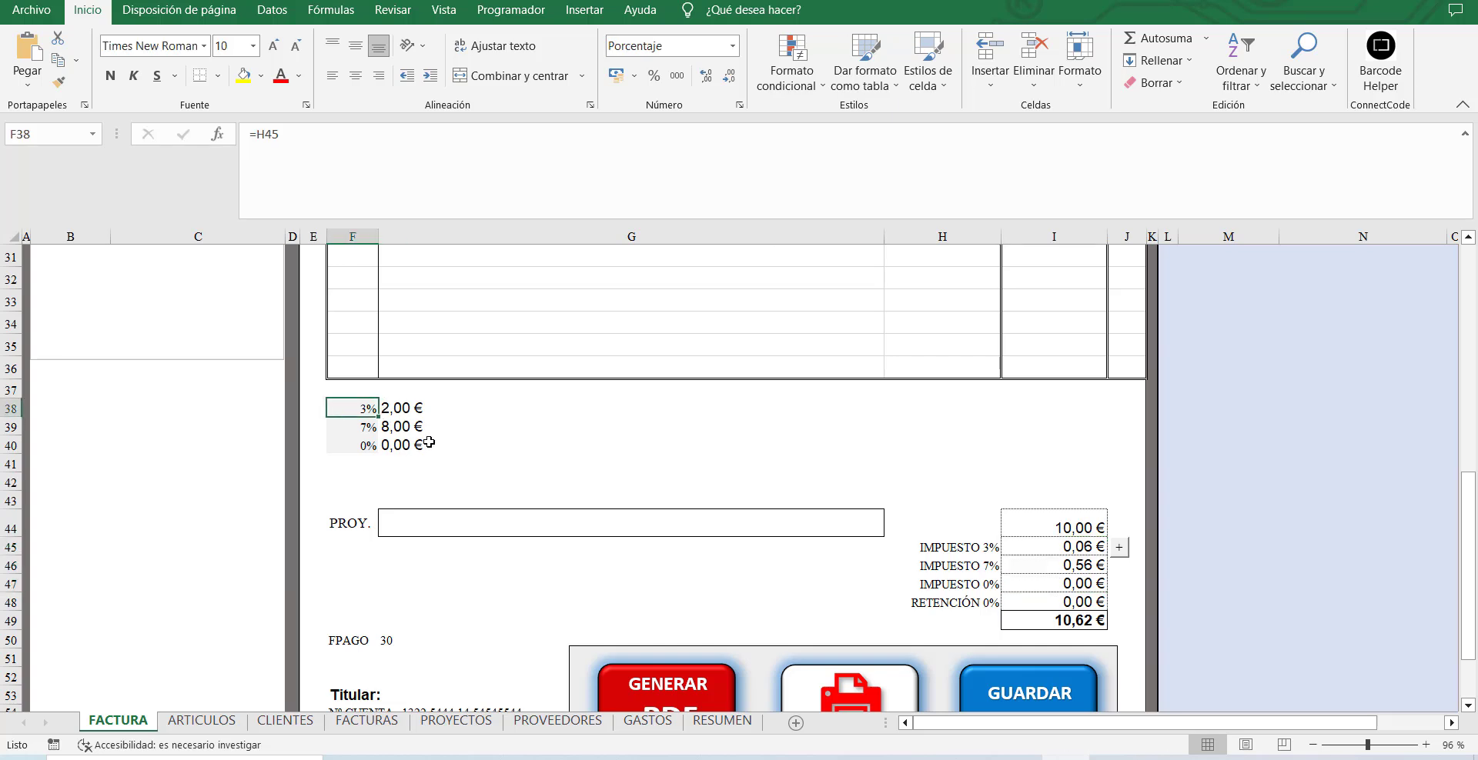
type("21")
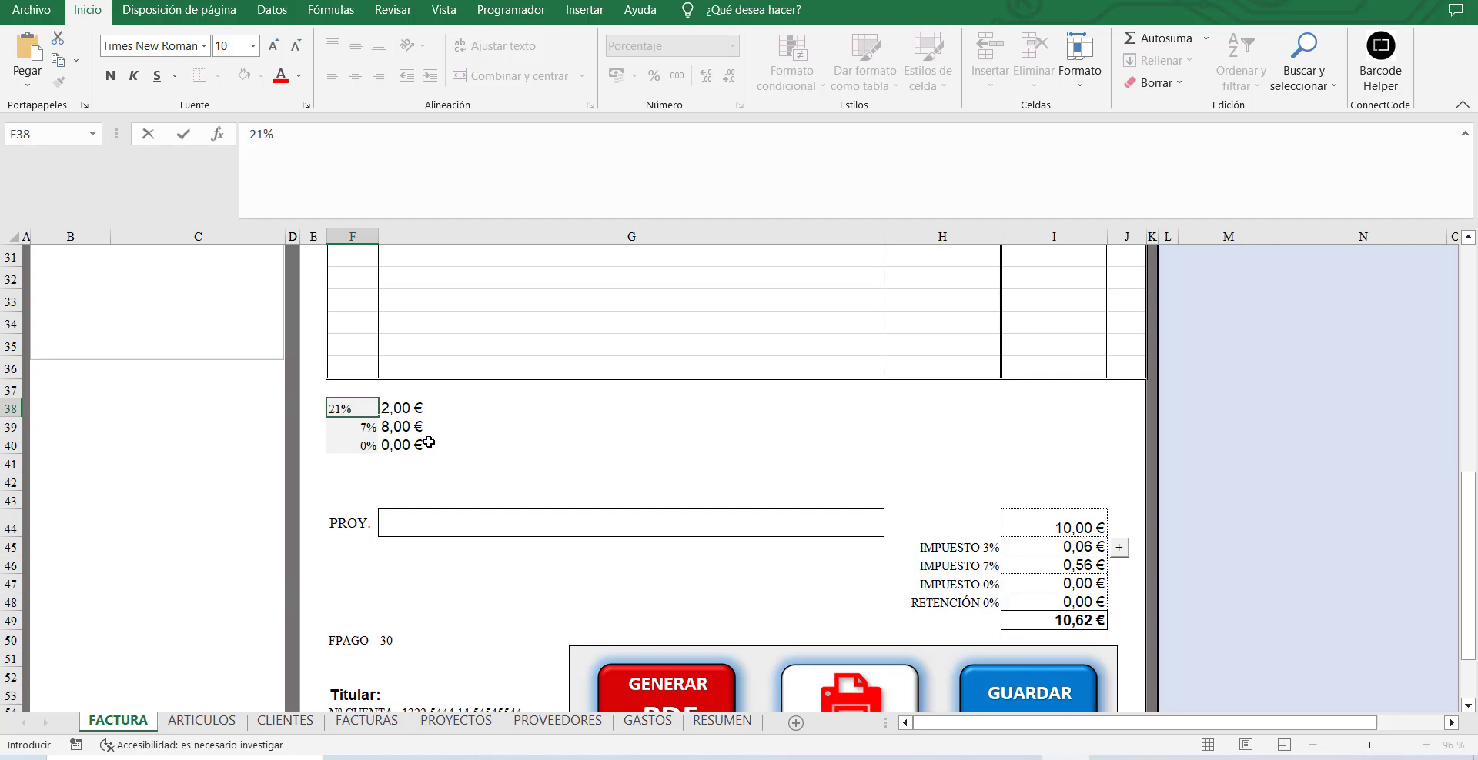
key("Return")
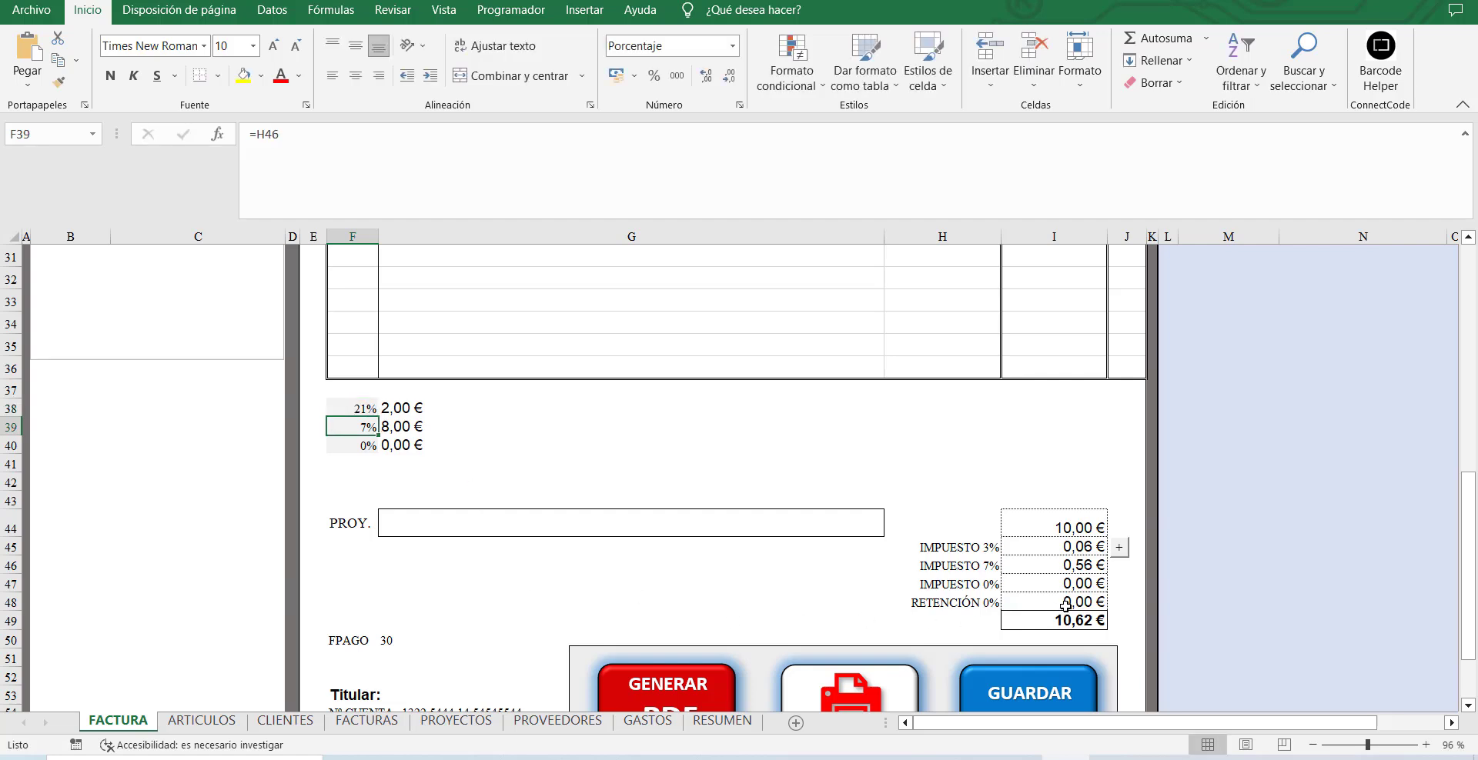
left_click(983, 570)
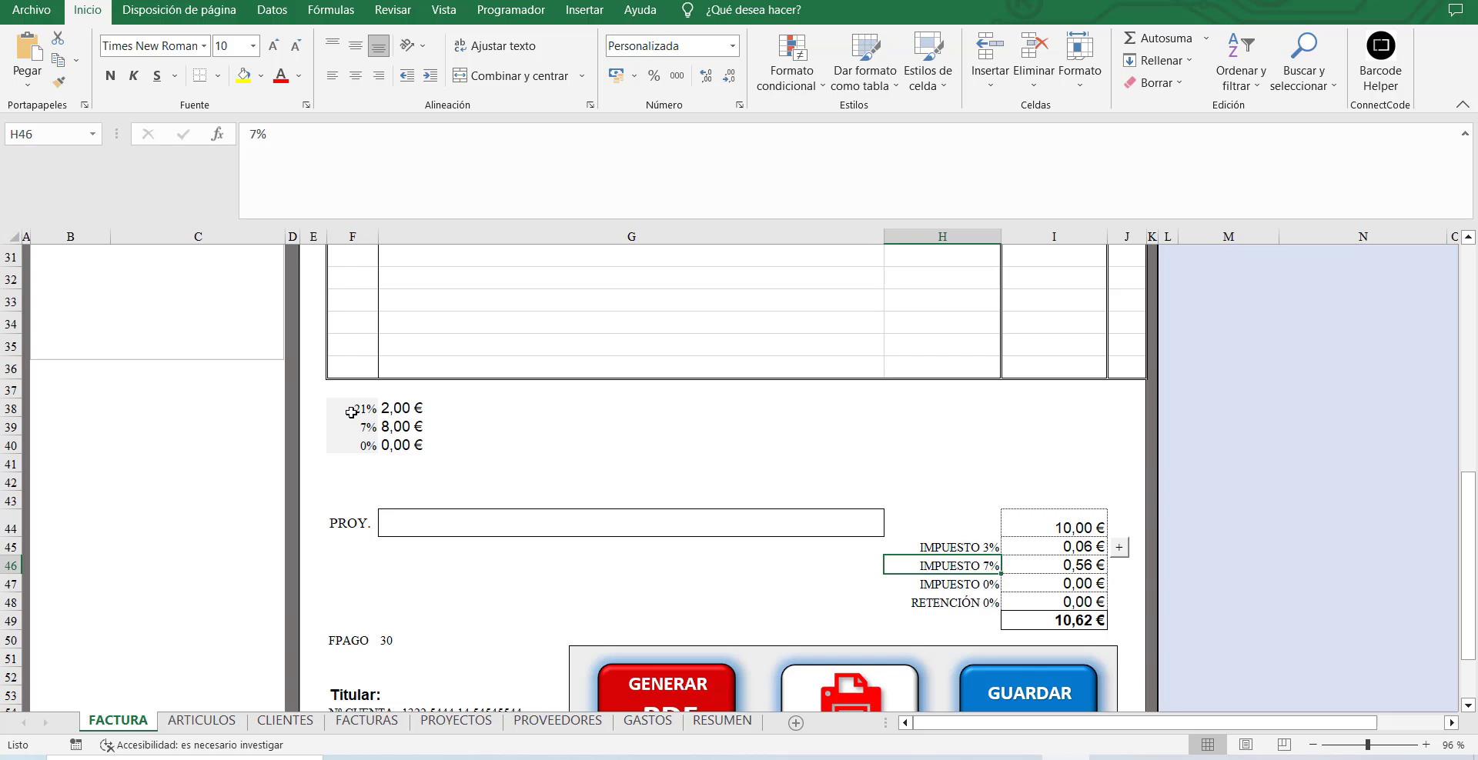
left_click(979, 547)
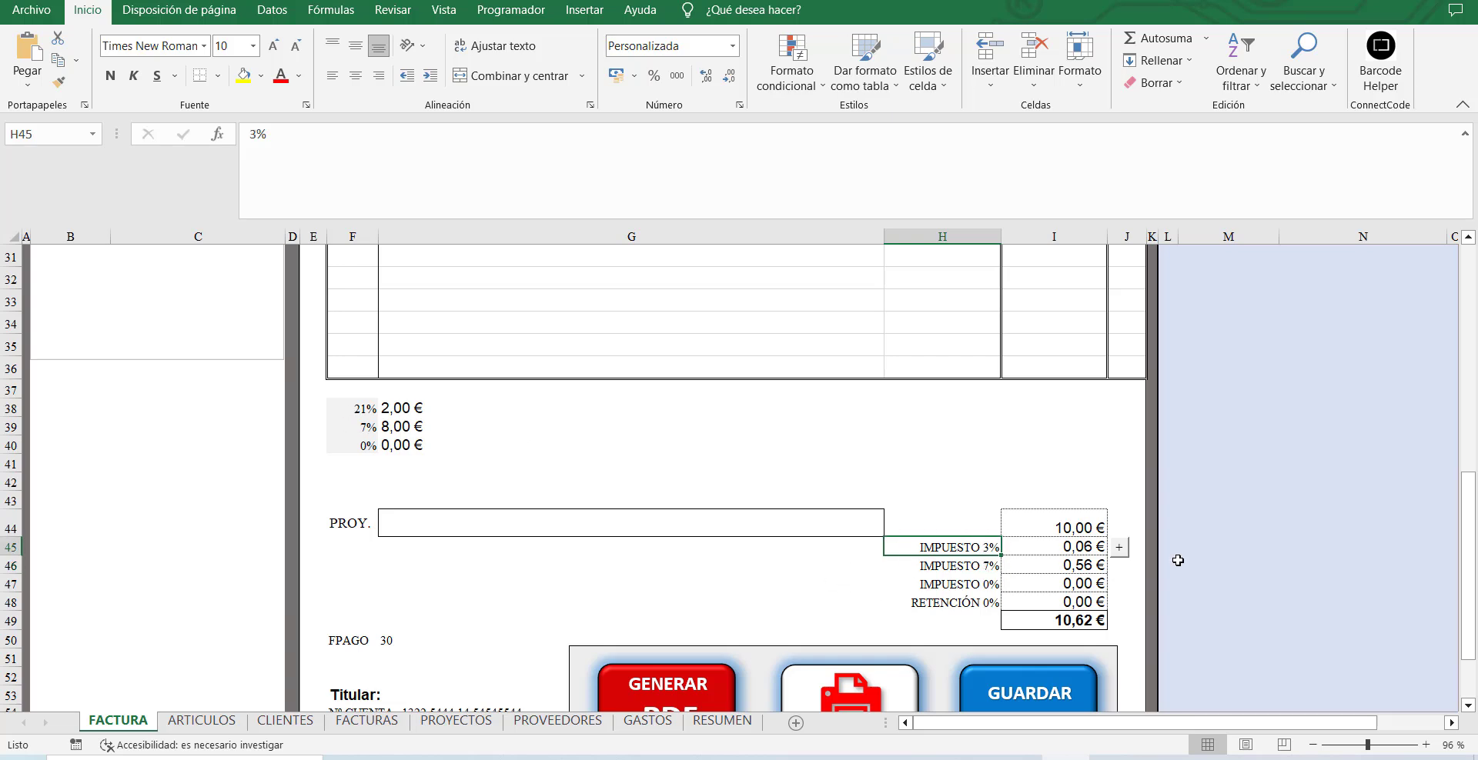
type("21")
key("Return")
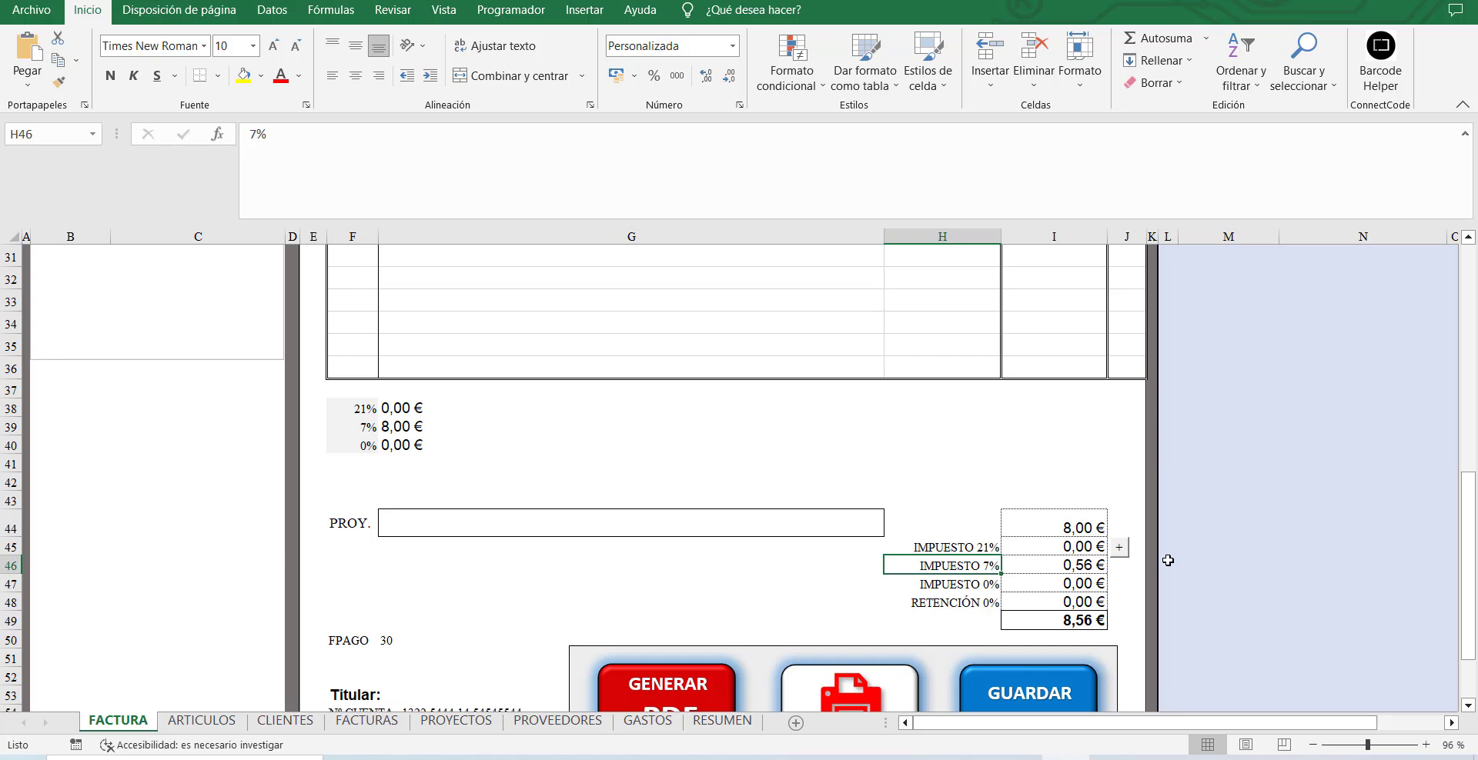
Set the IGIC rate of PERAS to 21% on the ARTICULOS sheet.
scroll(1007, 560, "up", 8)
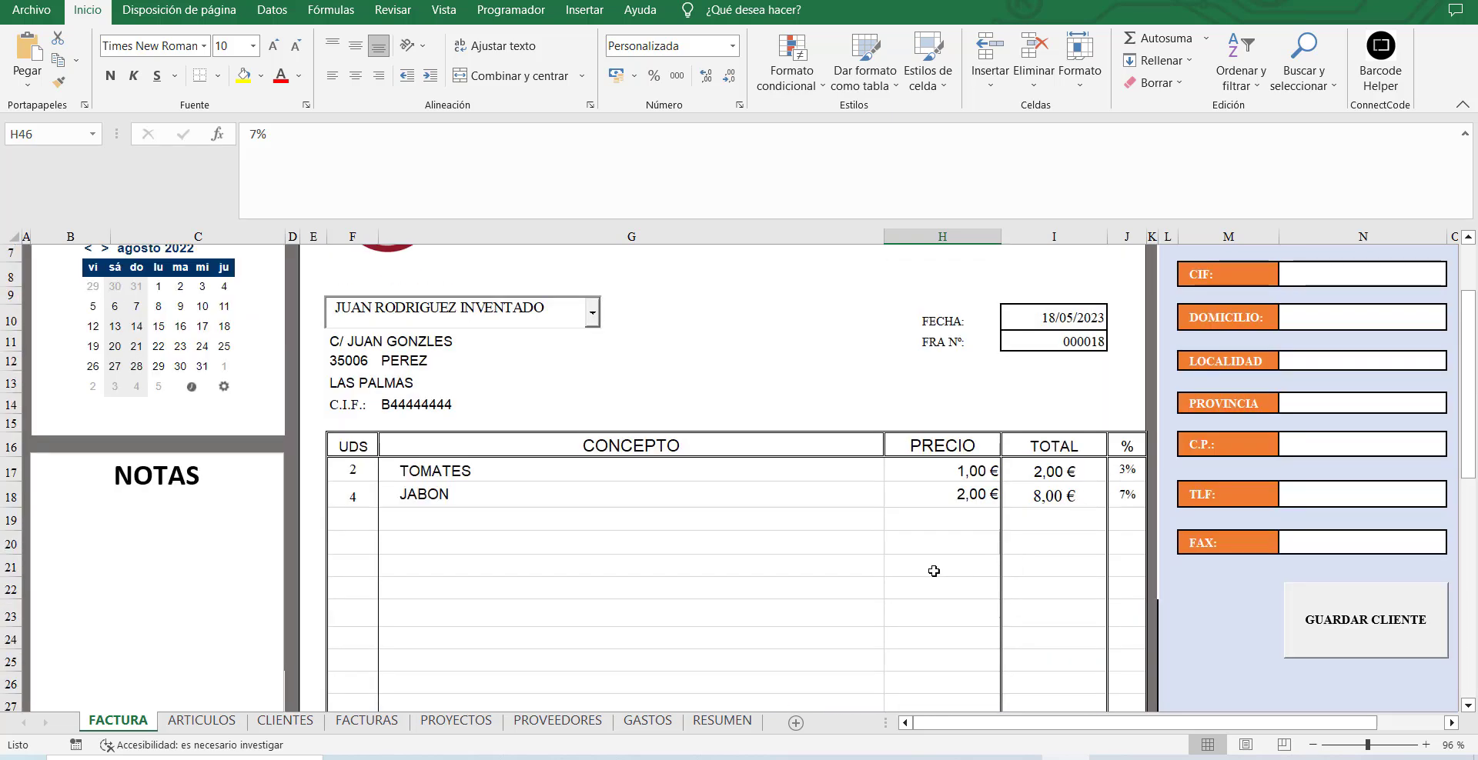
left_click(208, 723)
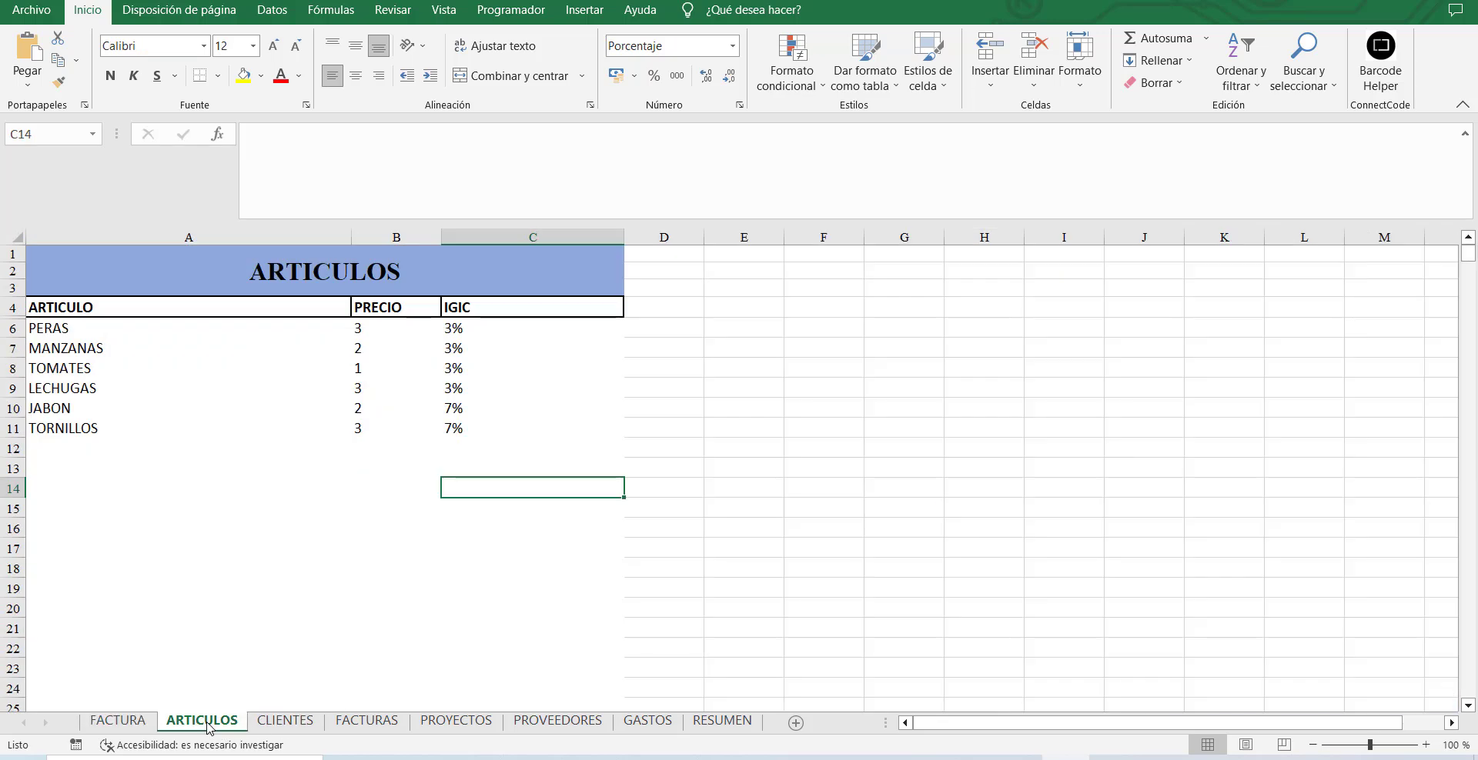
left_click(473, 327)
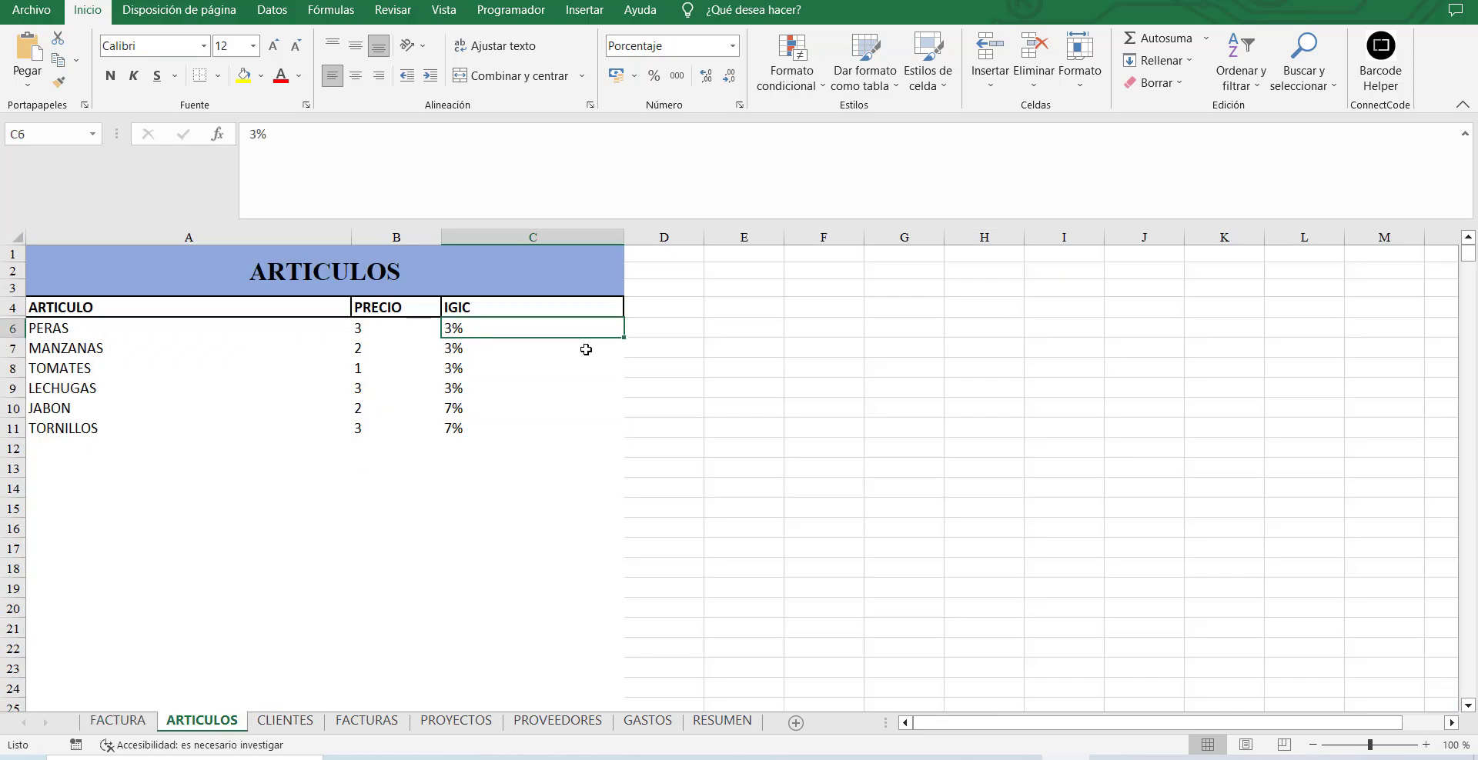
type("21")
key("Return")
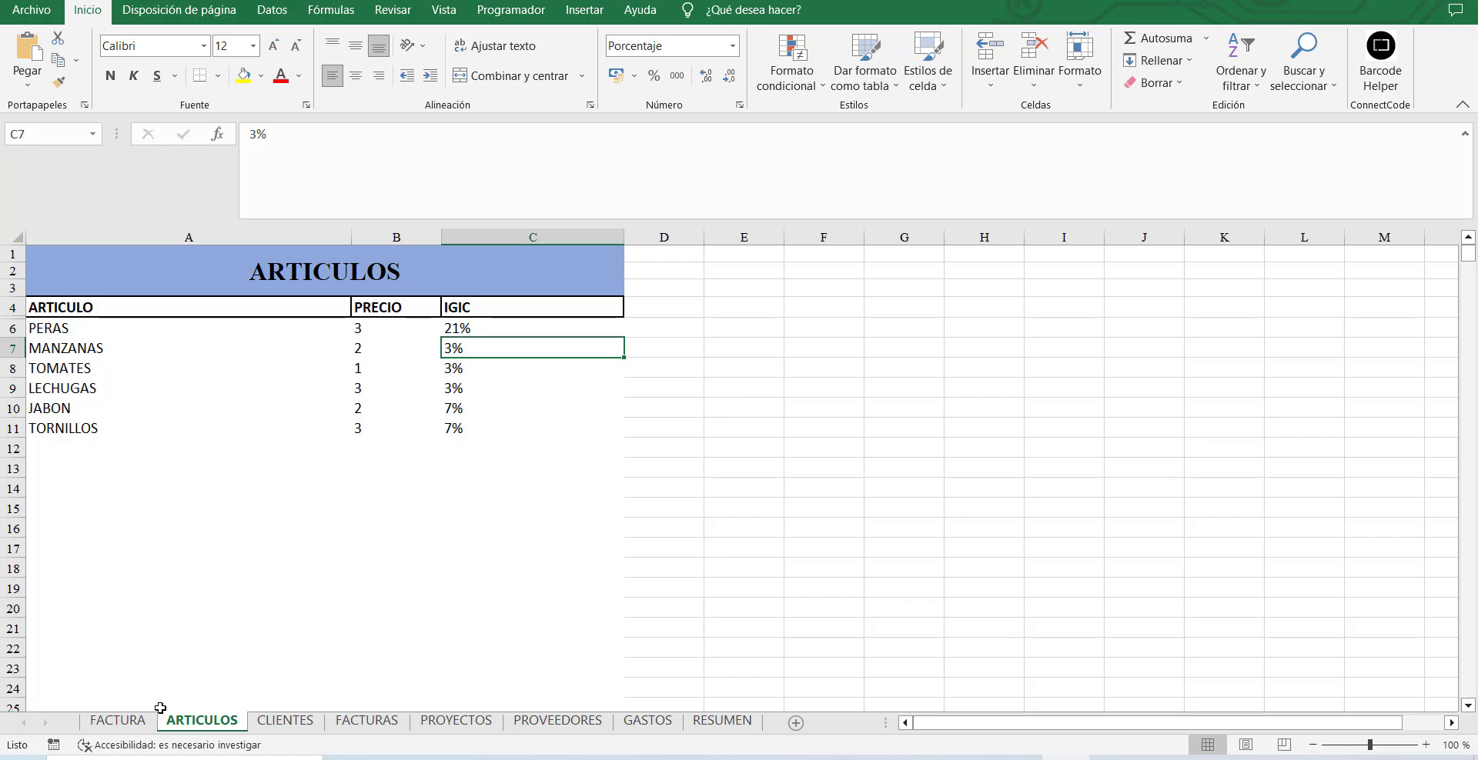
Return to the FACTURA sheet and choose PERAS as the concept of the first invoice line.
left_click(117, 720)
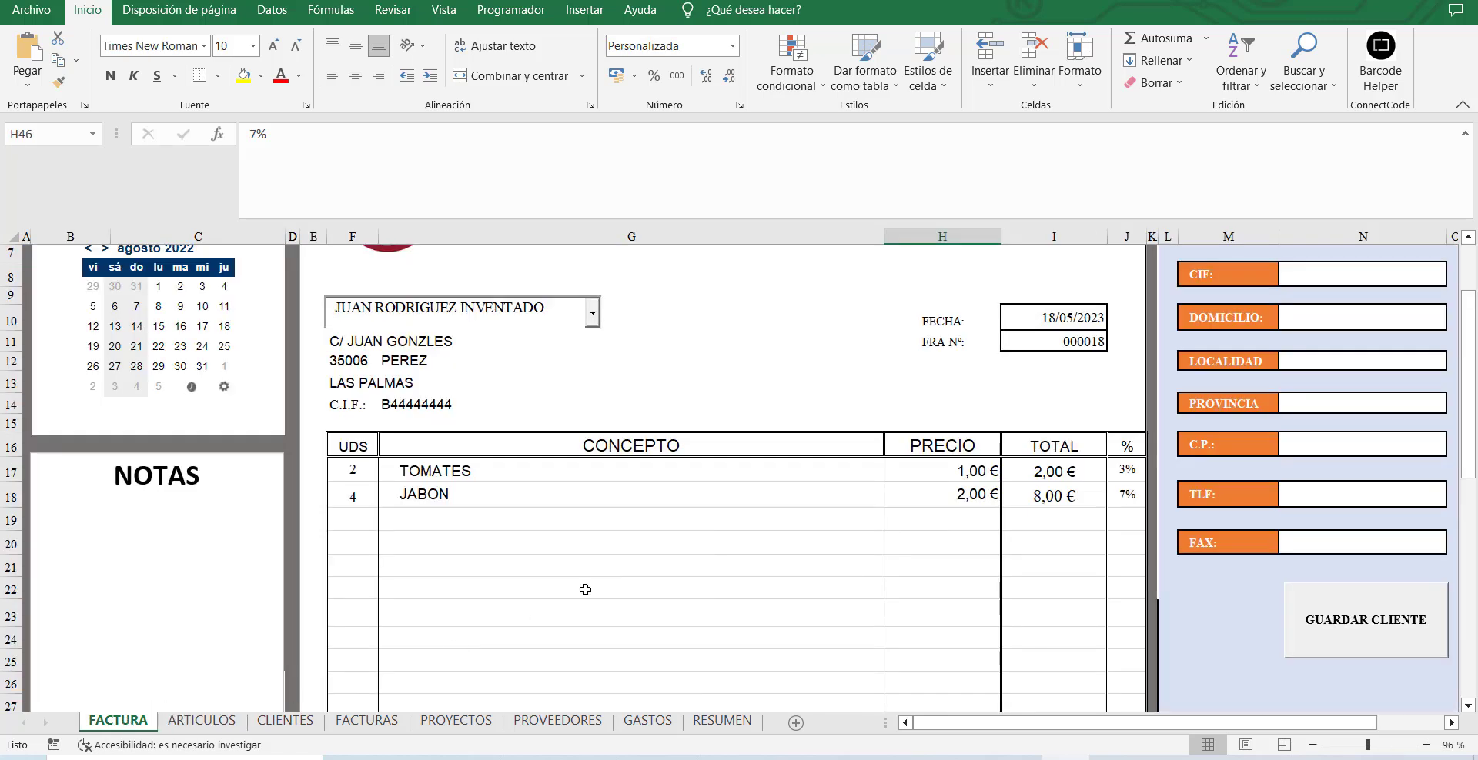
left_click(846, 479)
left_click(892, 472)
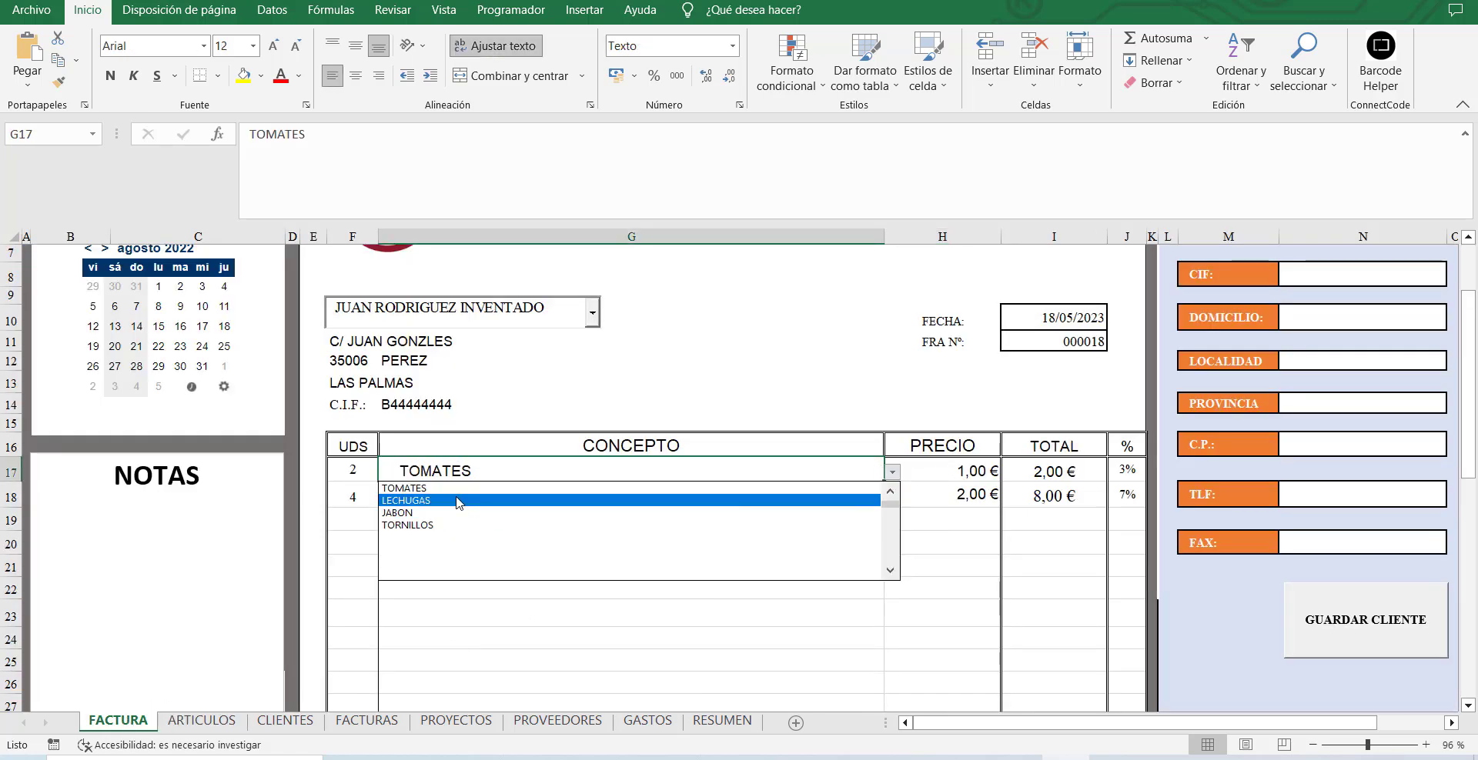
left_click(890, 493)
left_click(890, 491)
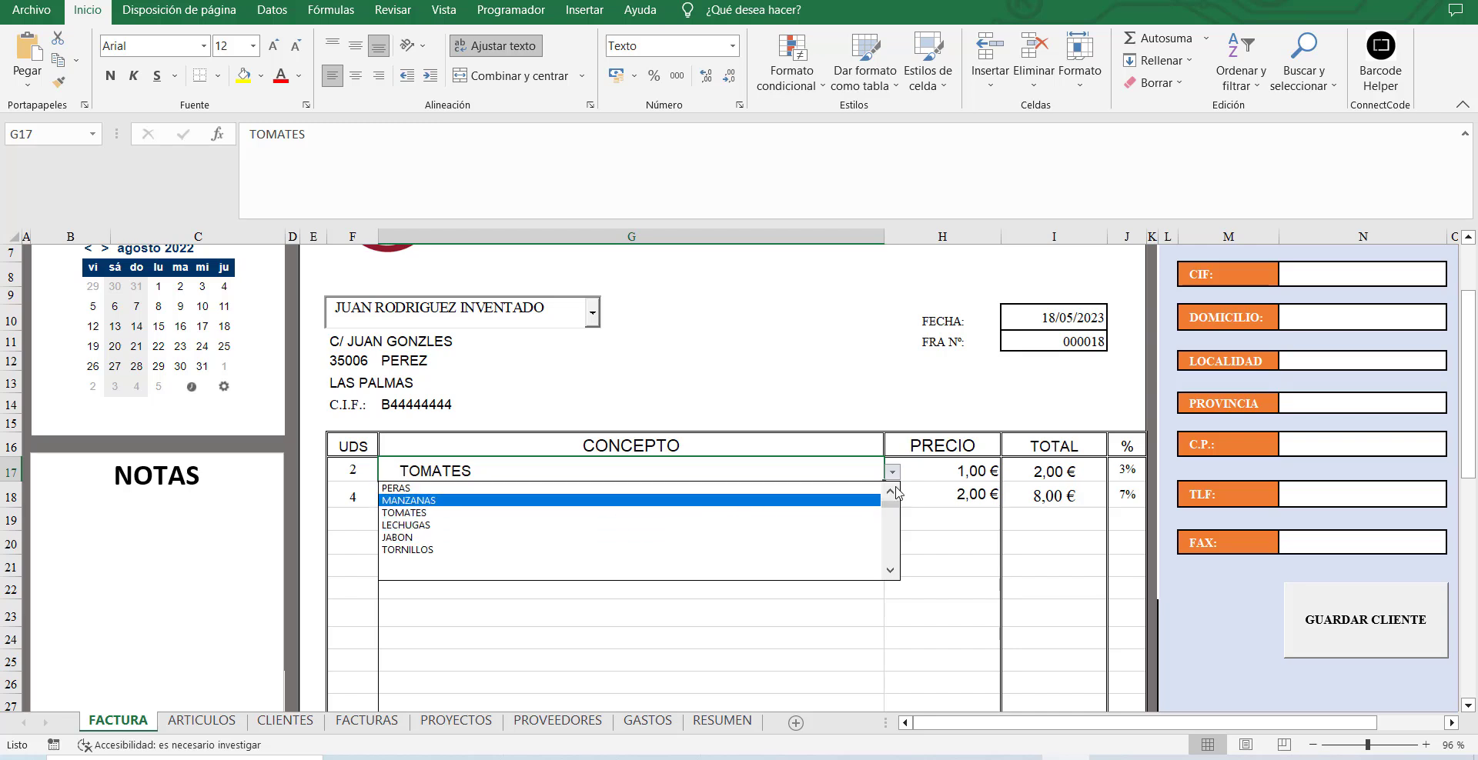
left_click(611, 487)
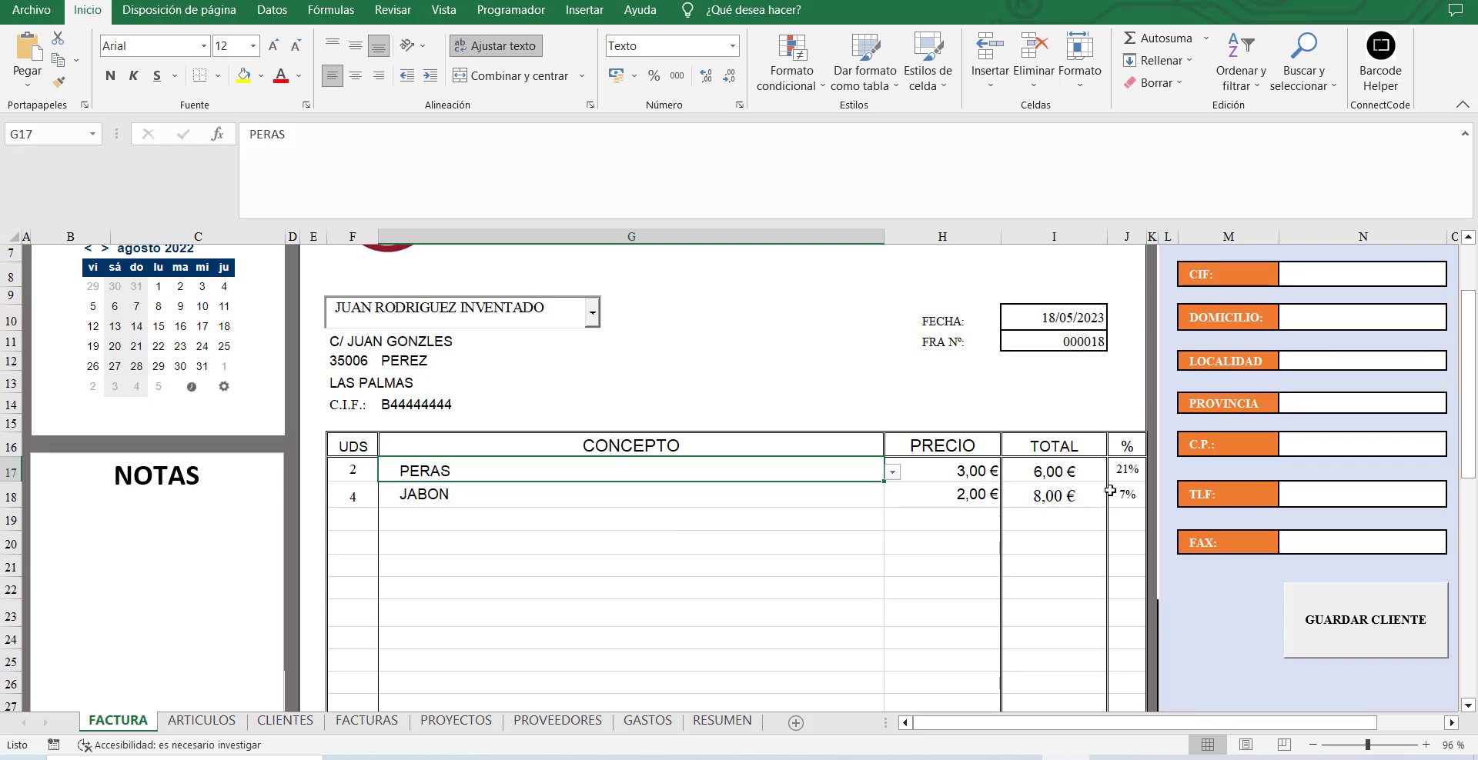
Check the 21% base in the tax breakdown and the formula of the matching tax amount in I45.
scroll(593, 645, "down", 8)
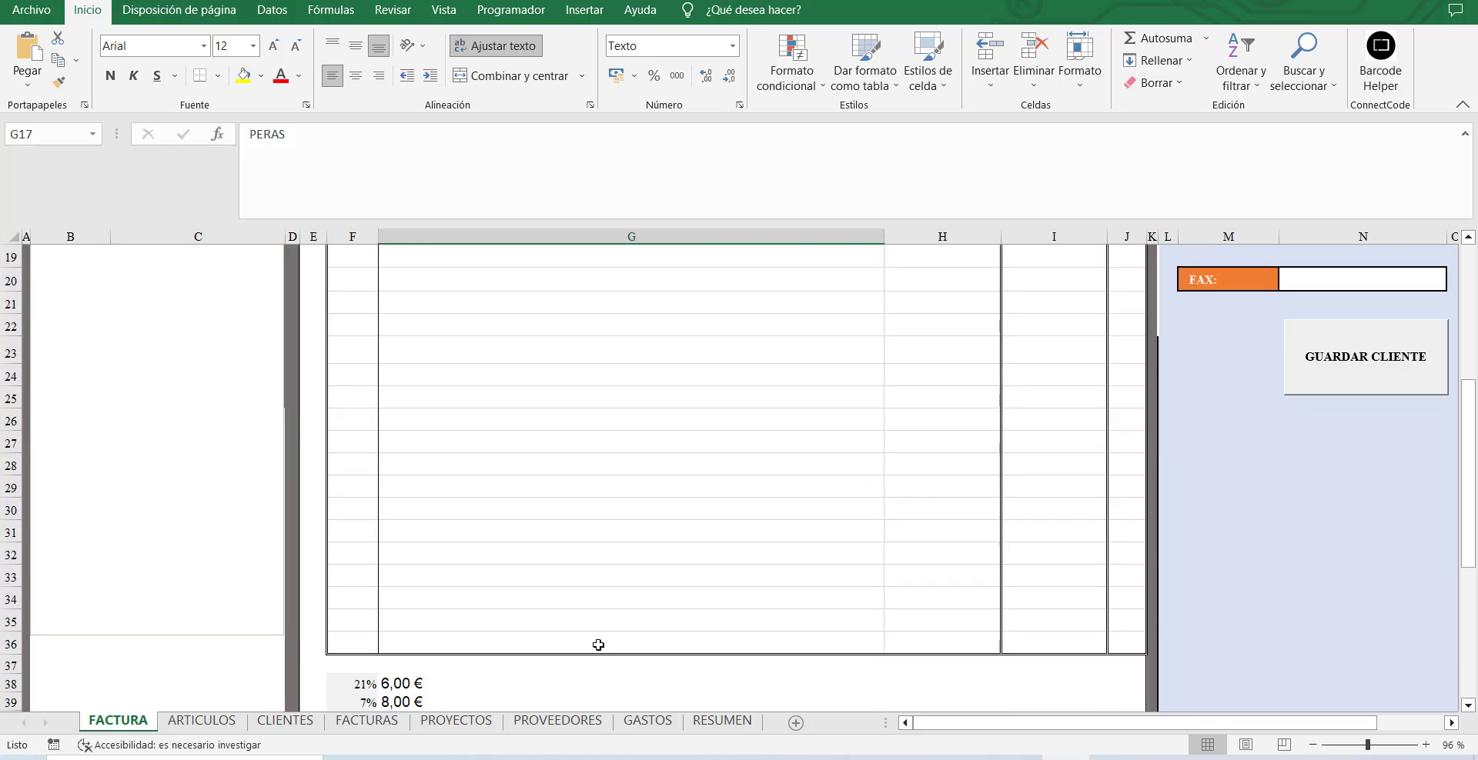
left_click(346, 414)
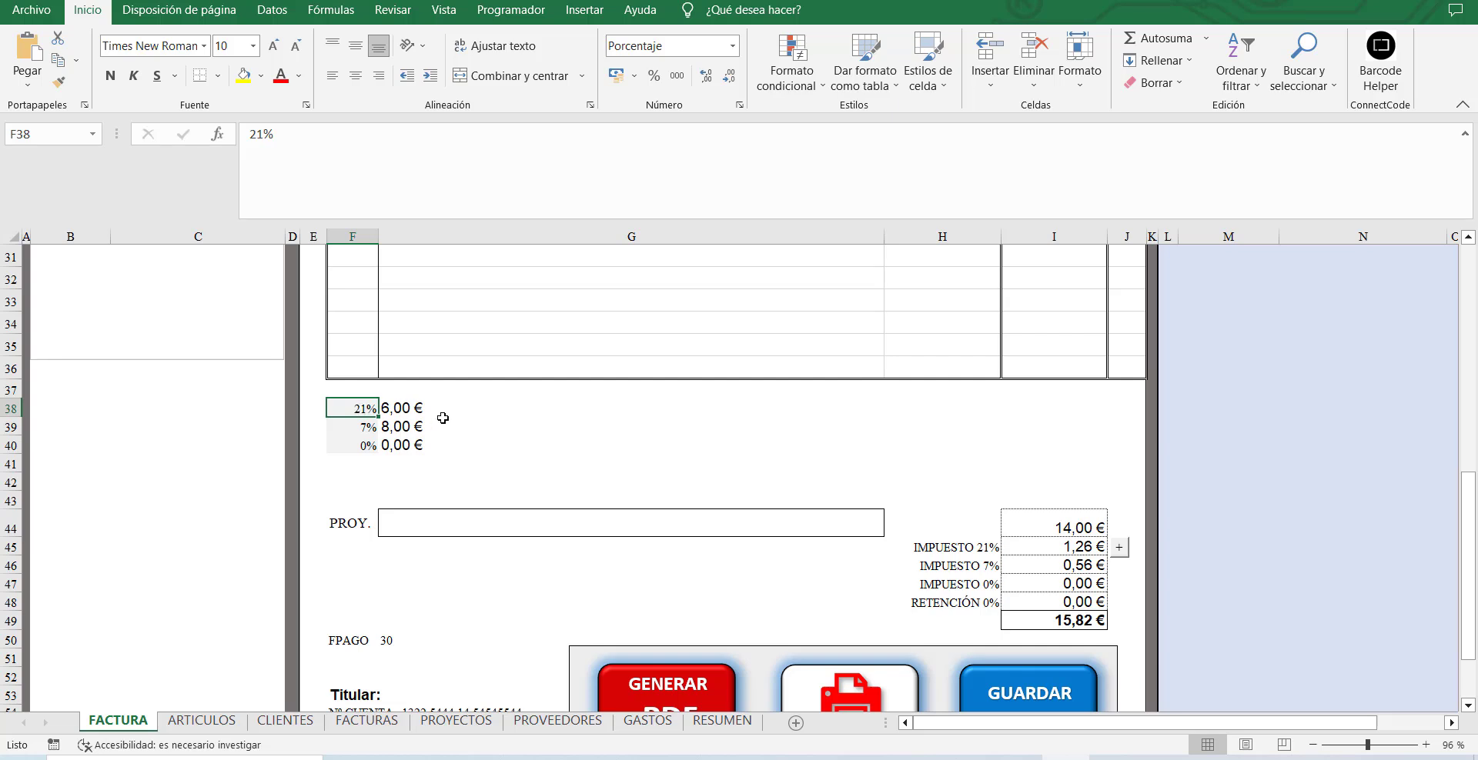
scroll(689, 478, "up", 6)
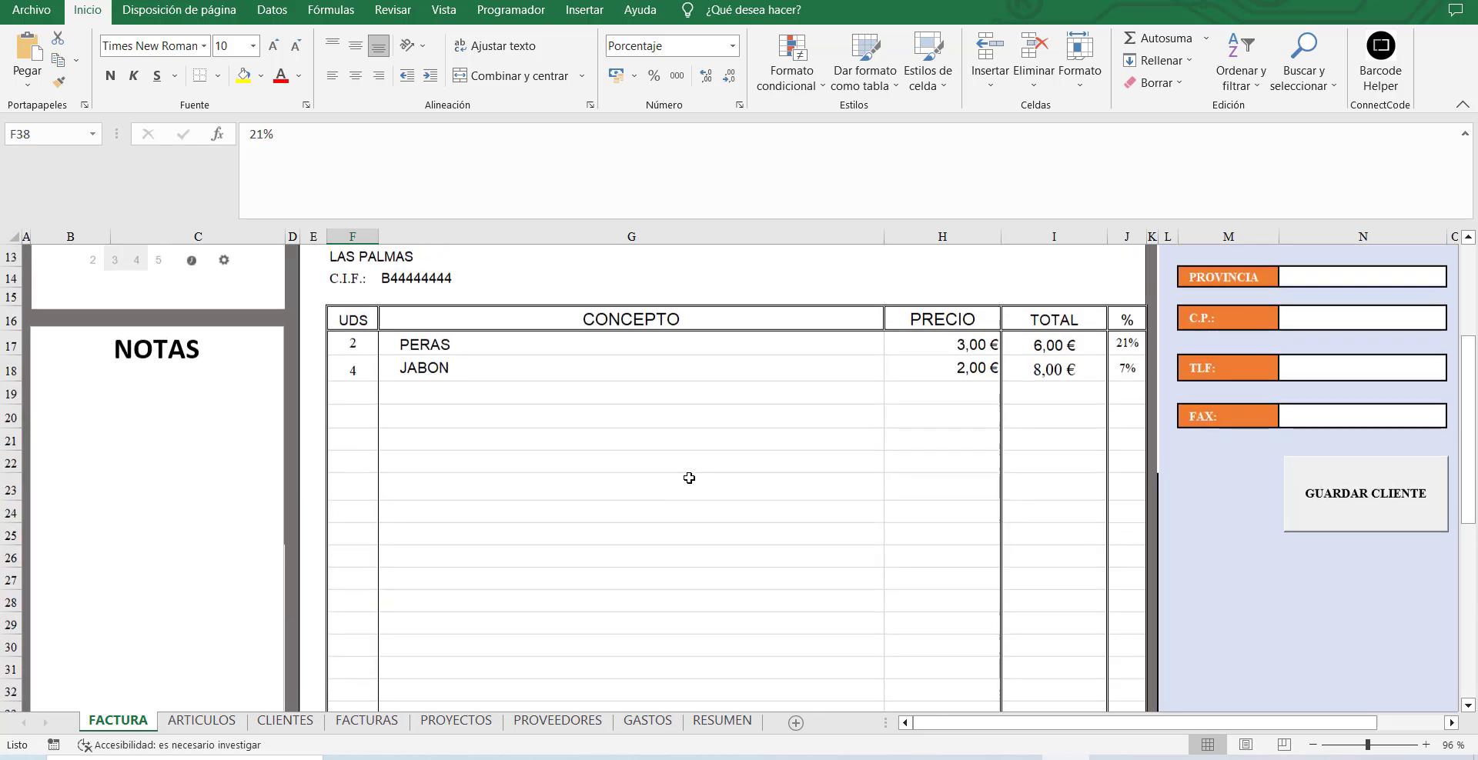
scroll(681, 534, "down", 5)
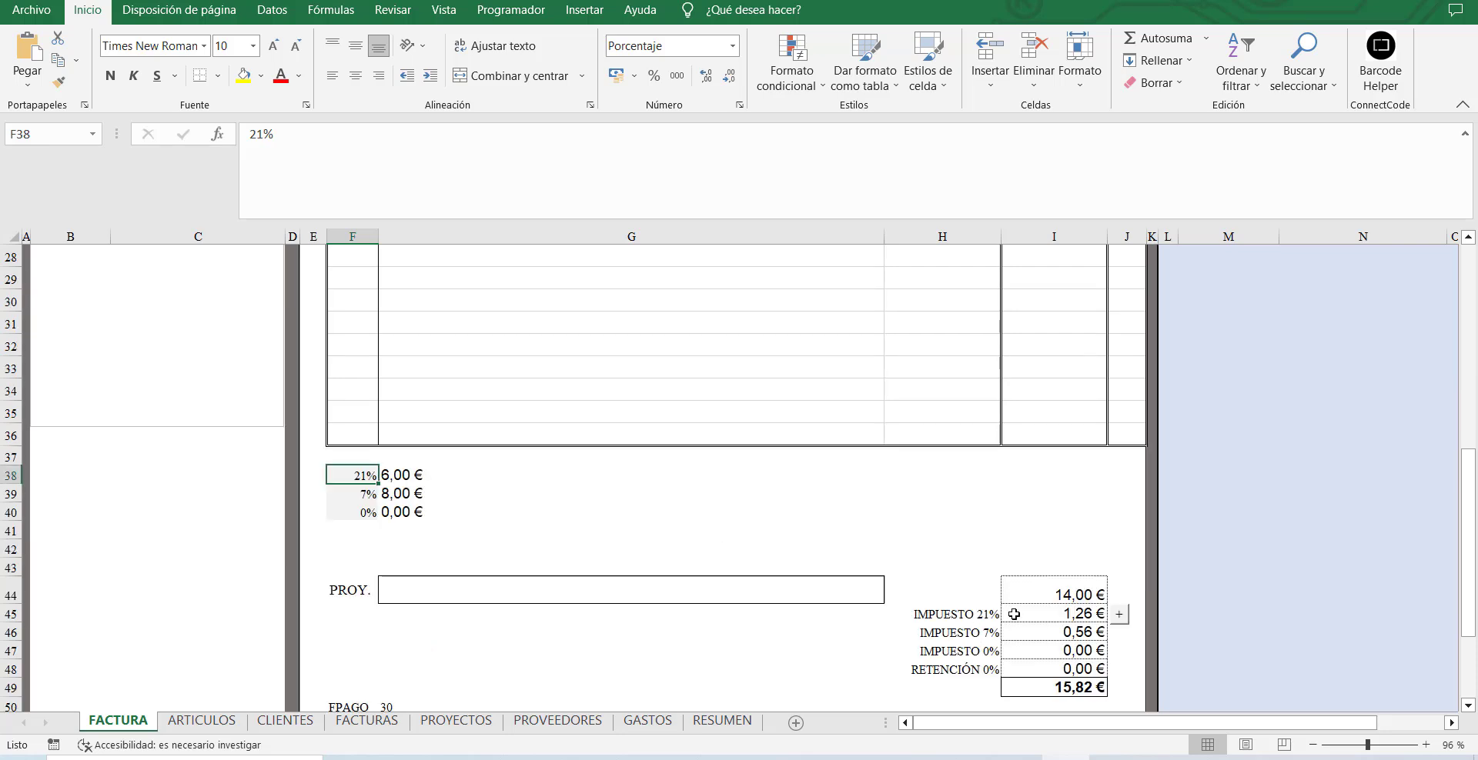
left_click(1062, 616)
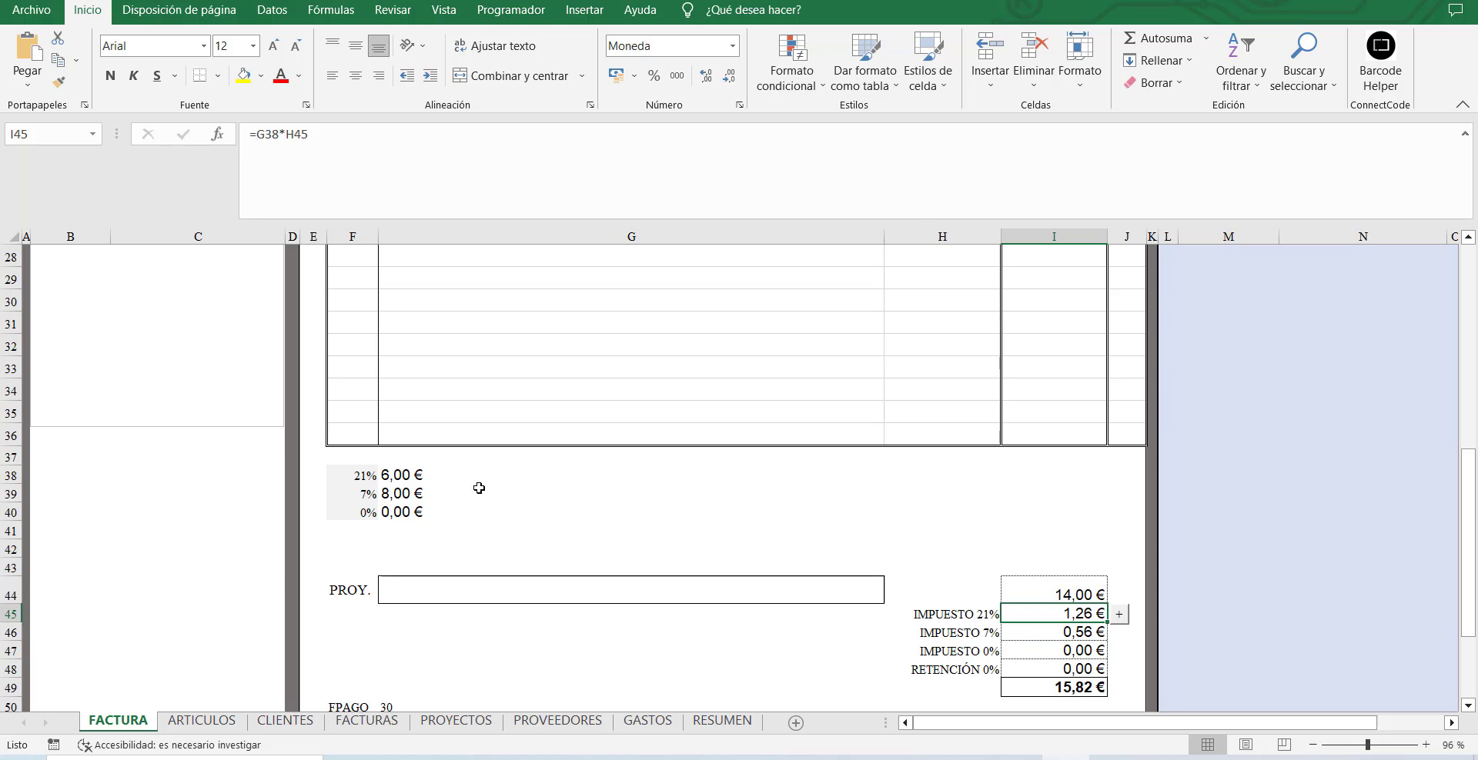
Look over the invoice's price and total cells and apply the Moneda number format to the totals in I44:I49.
scroll(675, 521, "up", 9)
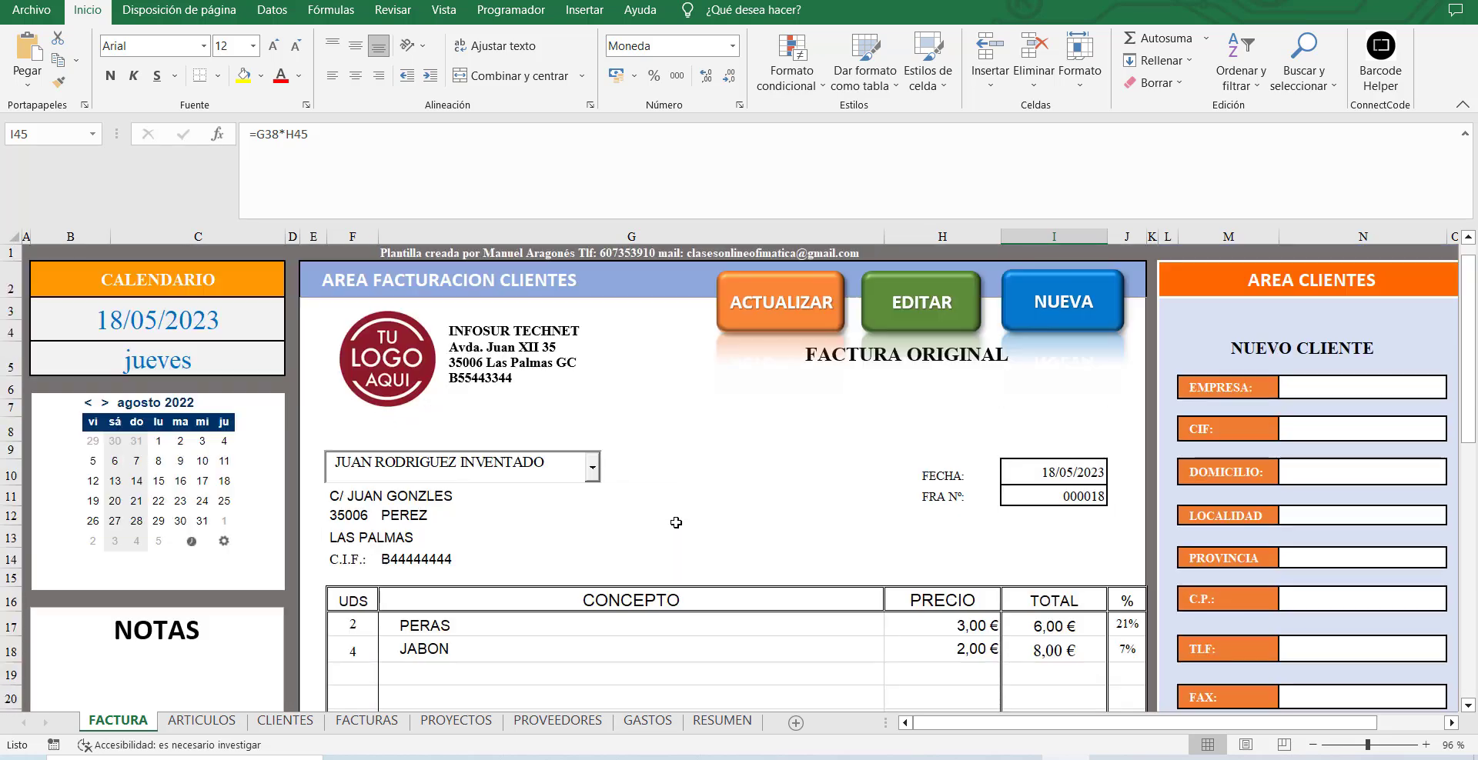
scroll(675, 522, "down", 4)
left_click(1053, 347)
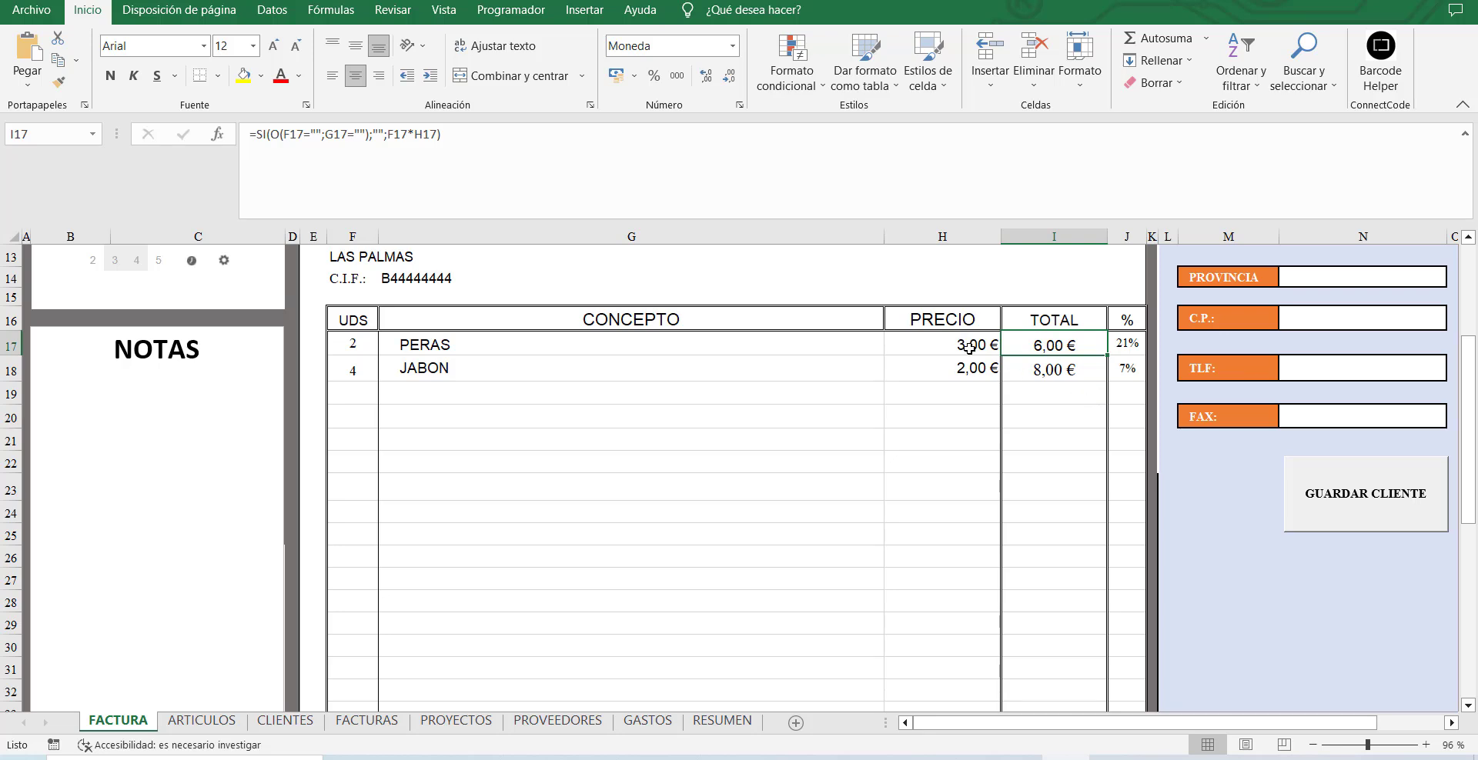
left_click_drag(954, 346, 1060, 659)
scroll(1062, 616, "down", 5)
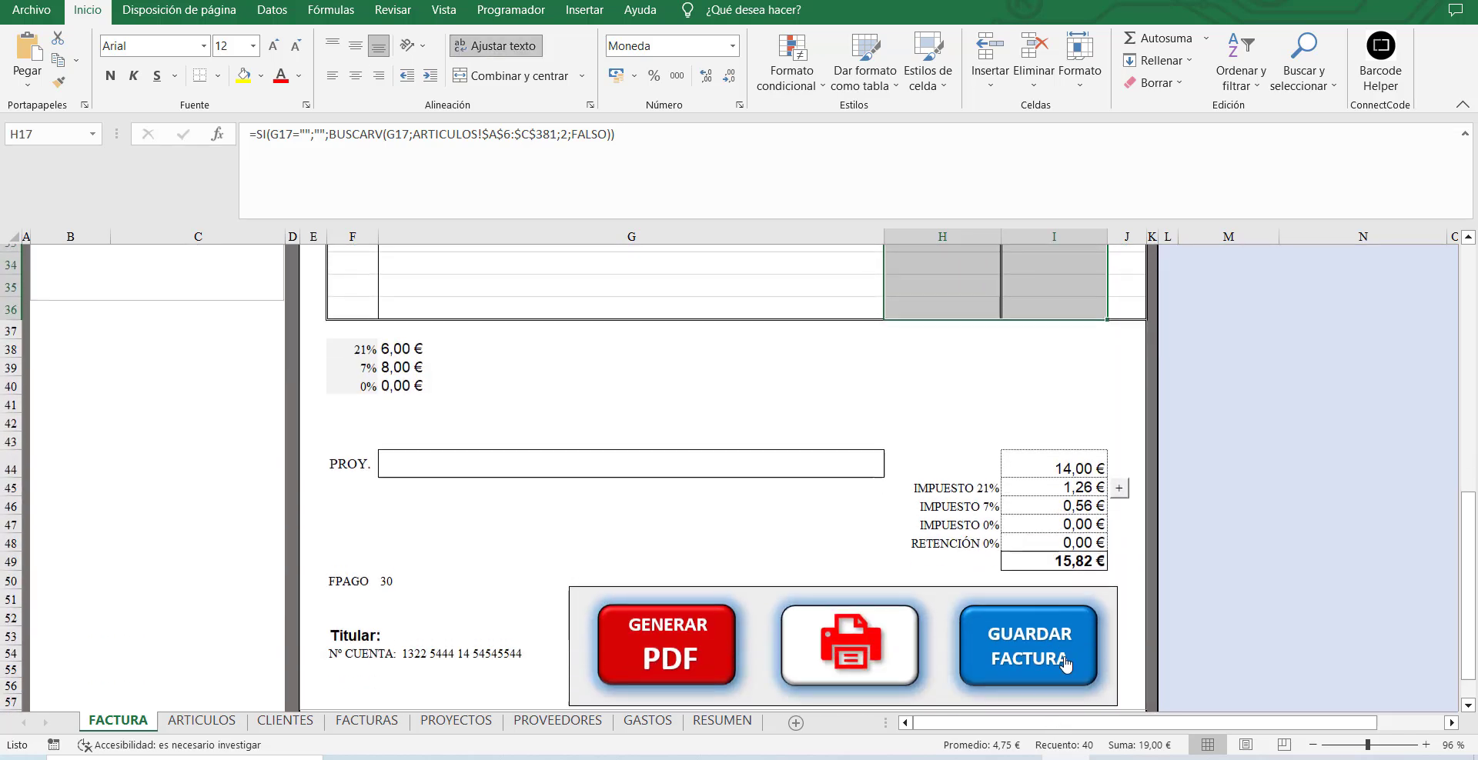
left_click(1075, 460)
left_click_drag(1074, 460, 1078, 553)
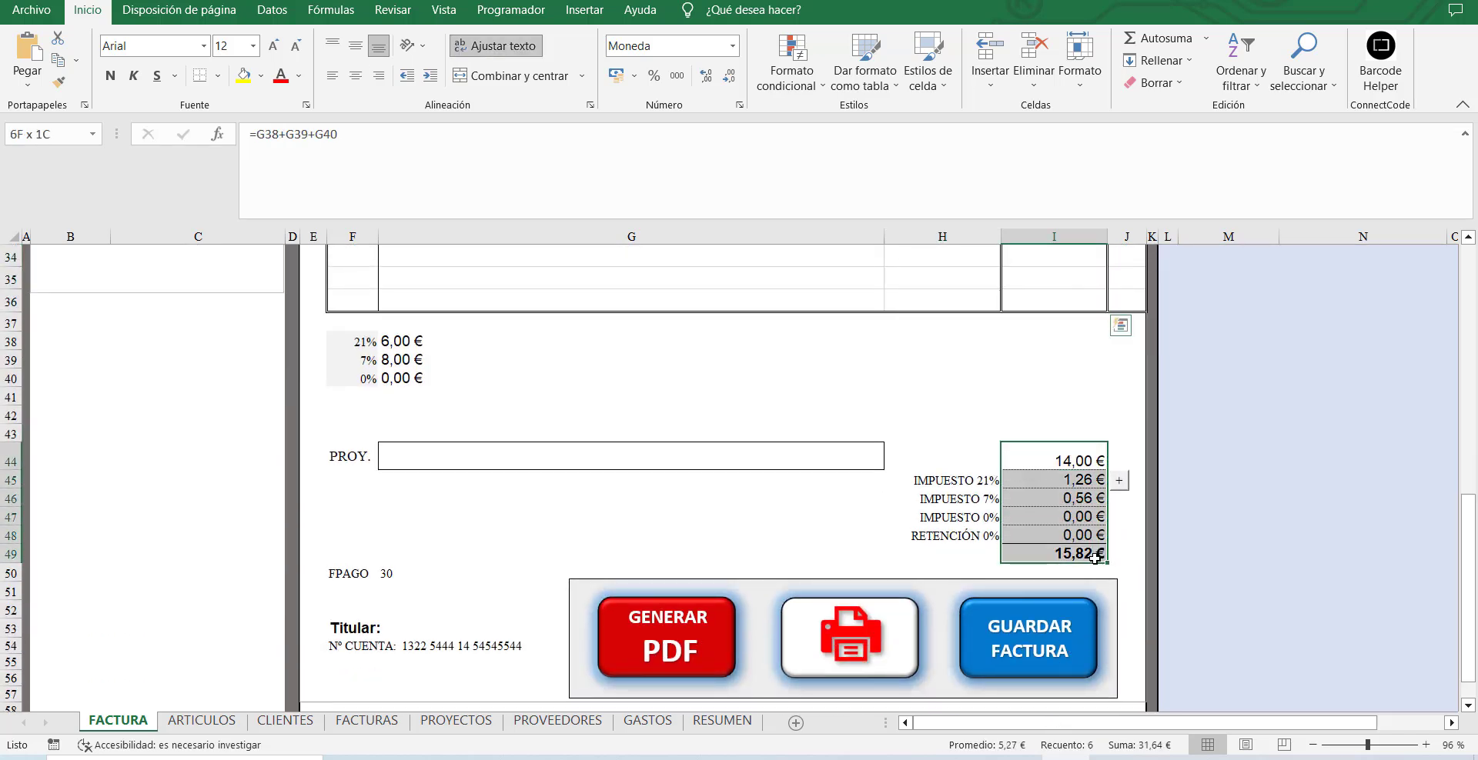
left_click(733, 47)
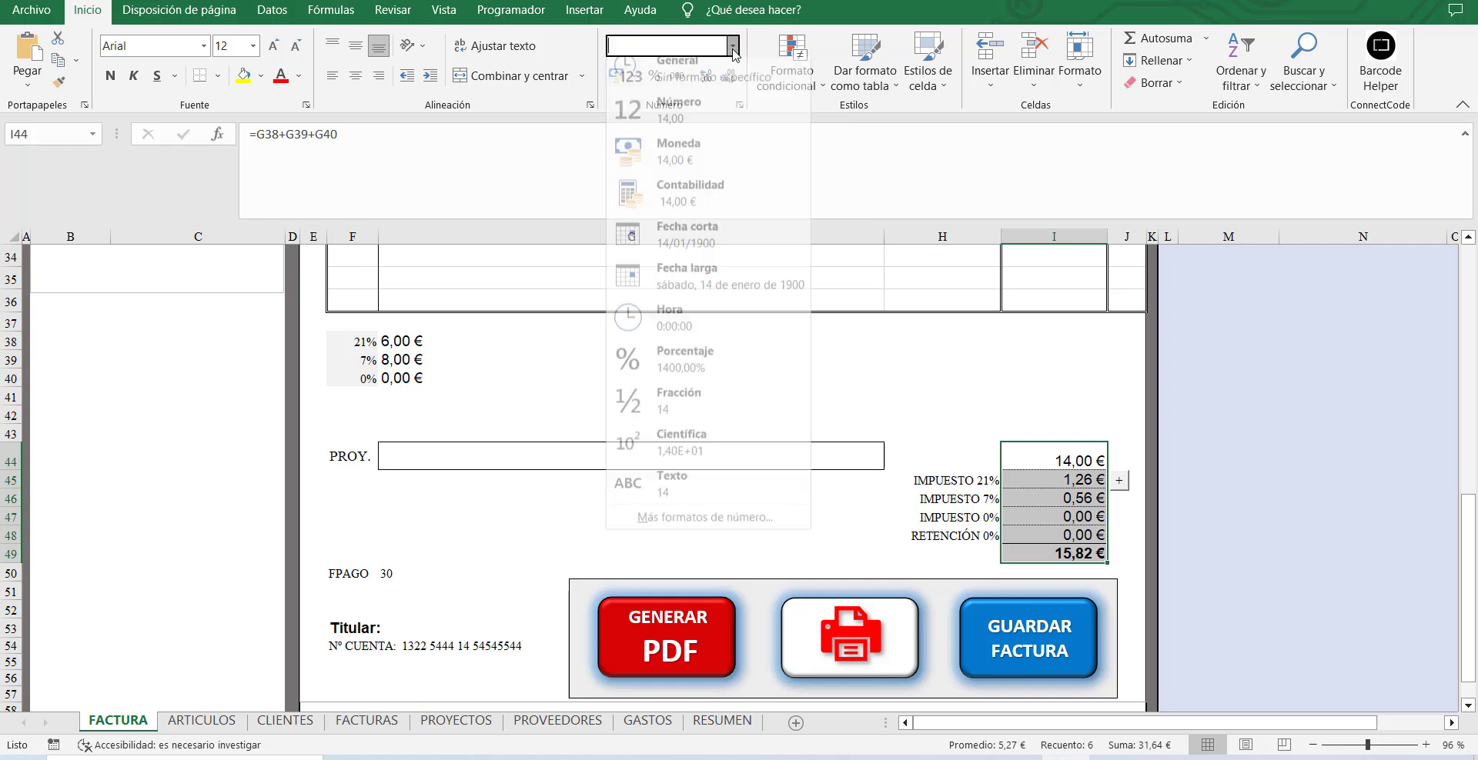
left_click(708, 163)
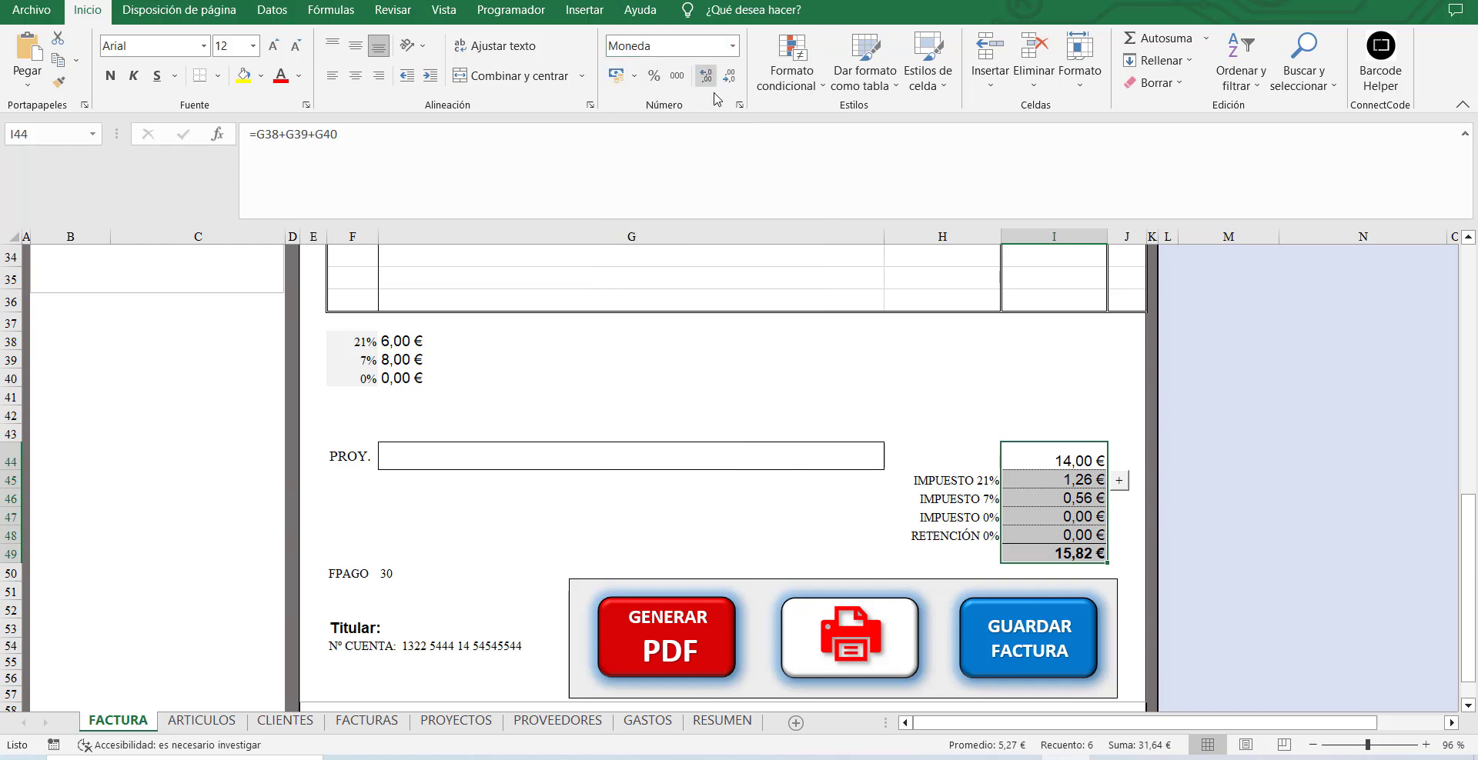
Examine the currency symbols available in the cell format settings for the invoice totals in I44:I49, leaving the format unchanged.
left_click(738, 107)
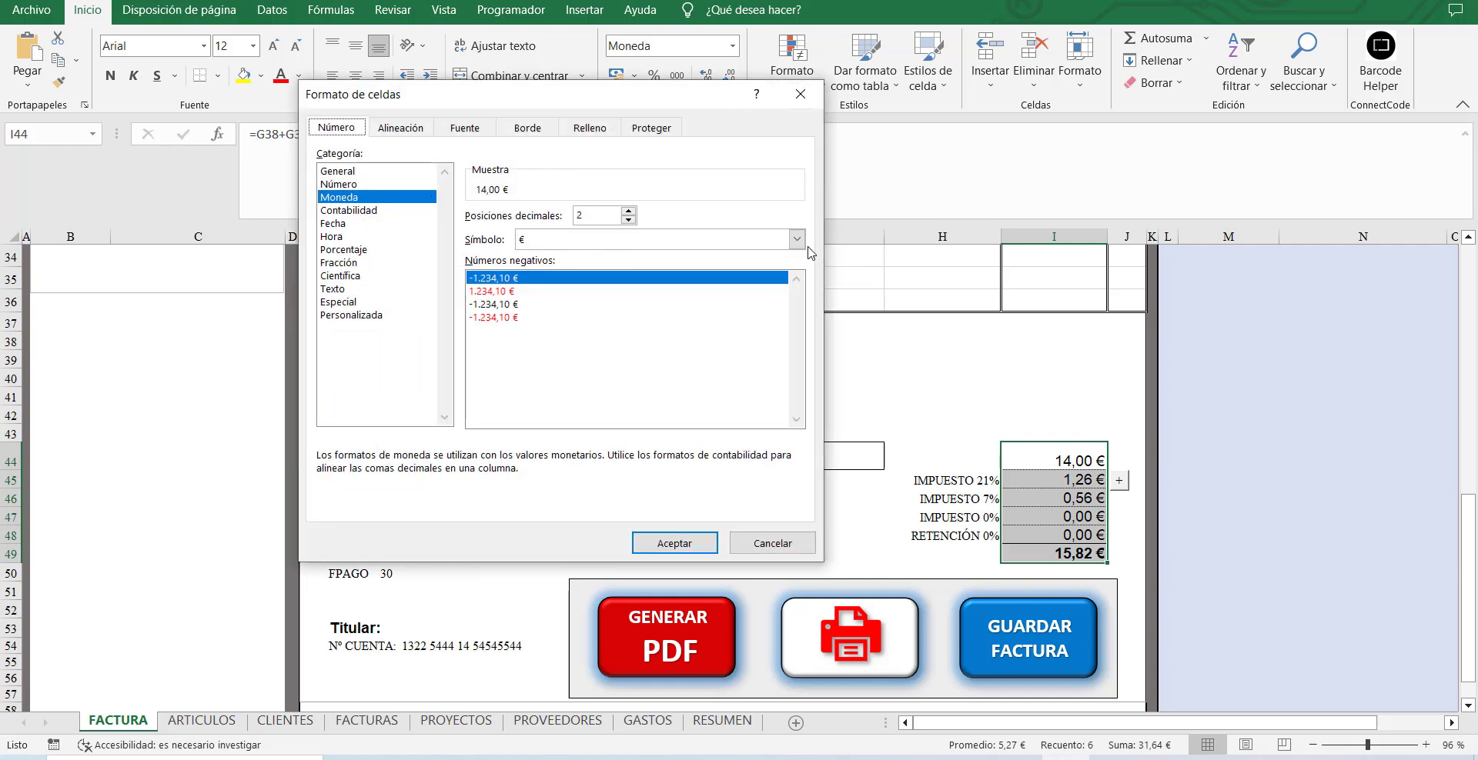
left_click(797, 241)
left_click_drag(798, 280, 799, 293)
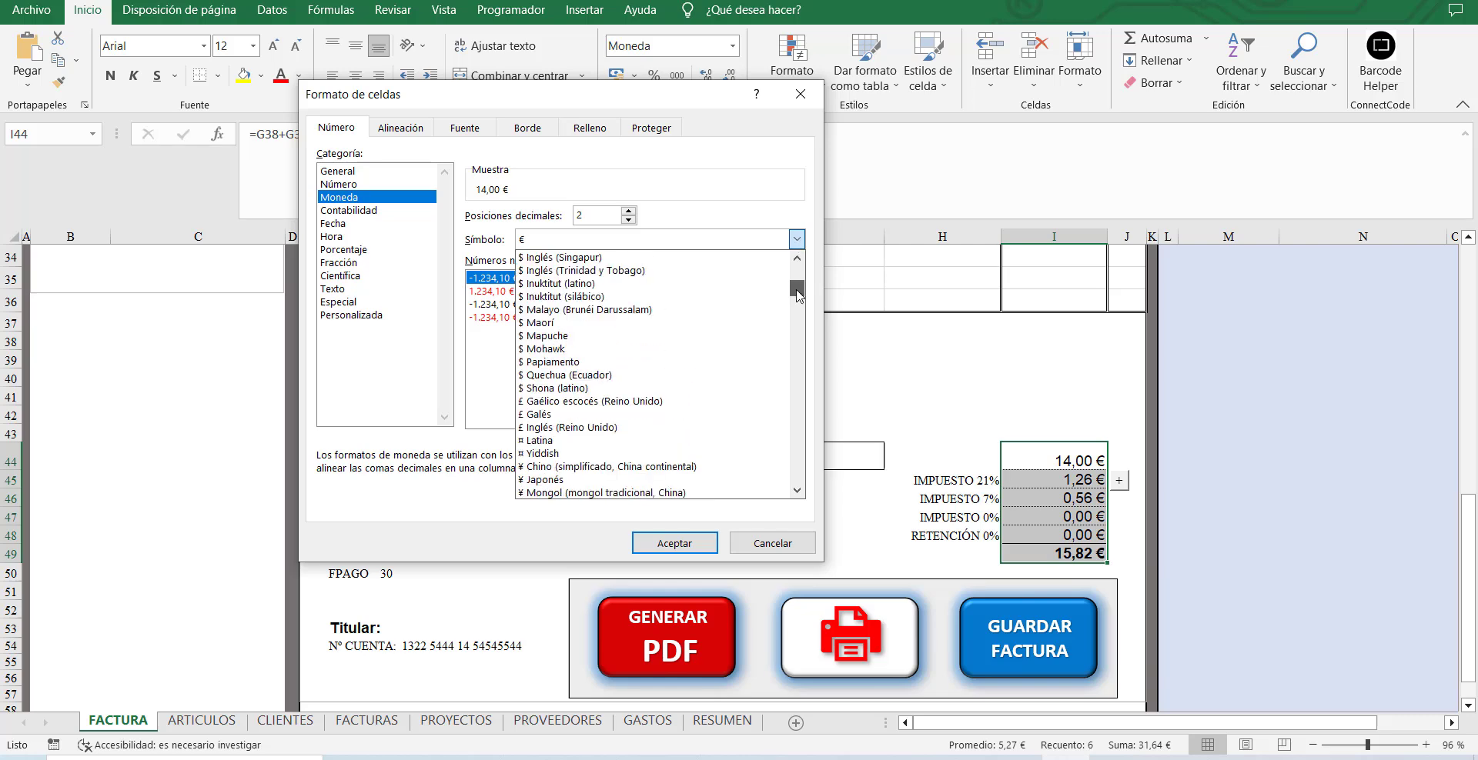
left_click(773, 544)
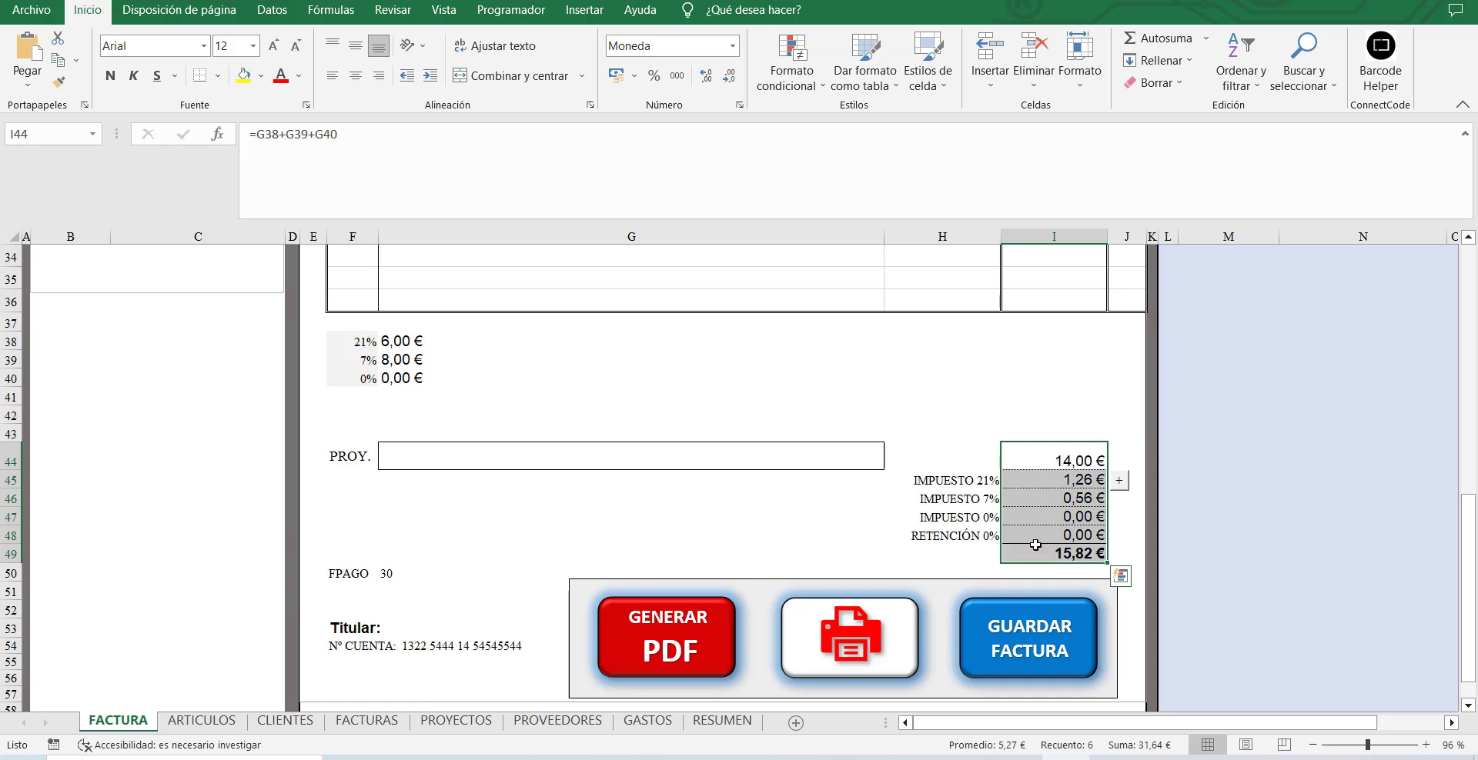
left_click(1058, 532)
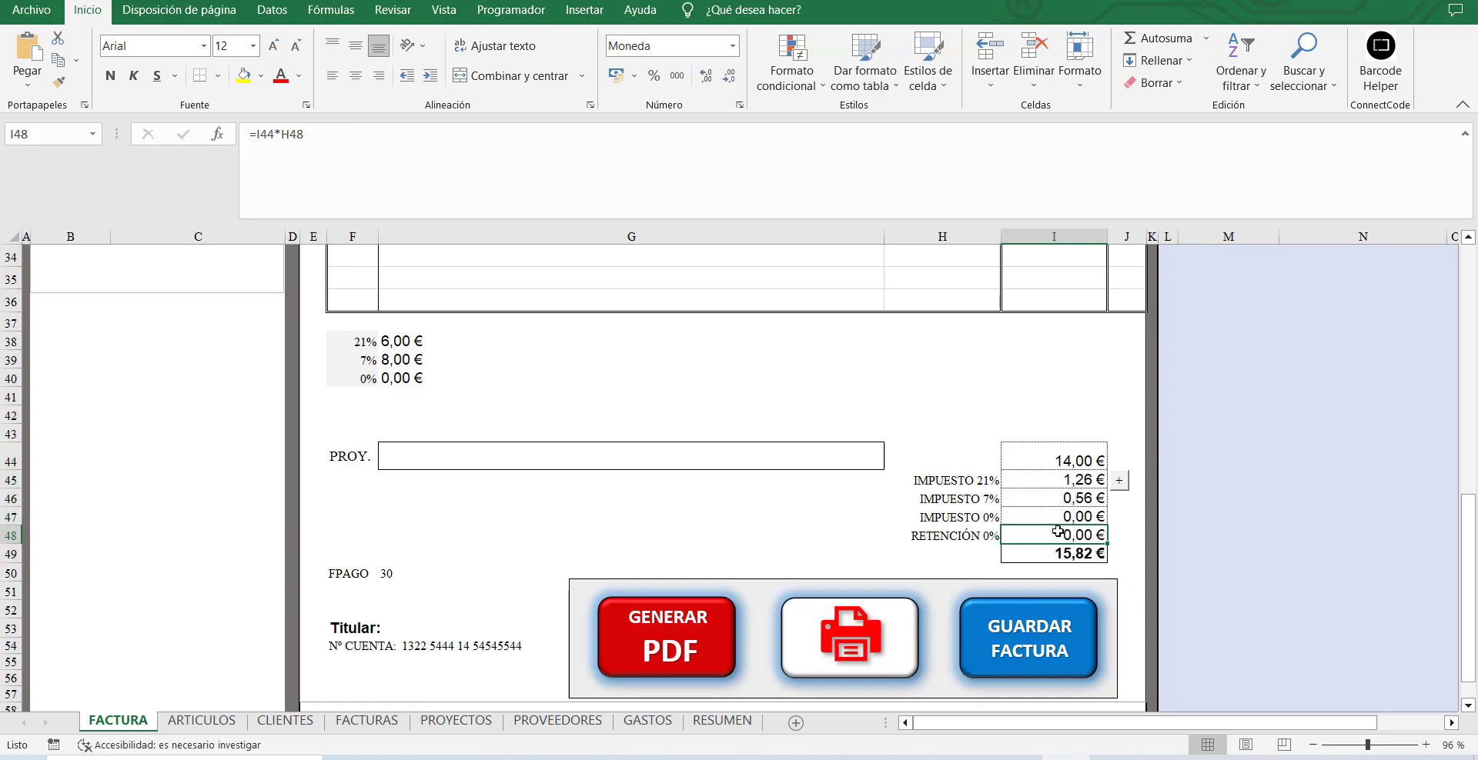
scroll(785, 388, "up", 9)
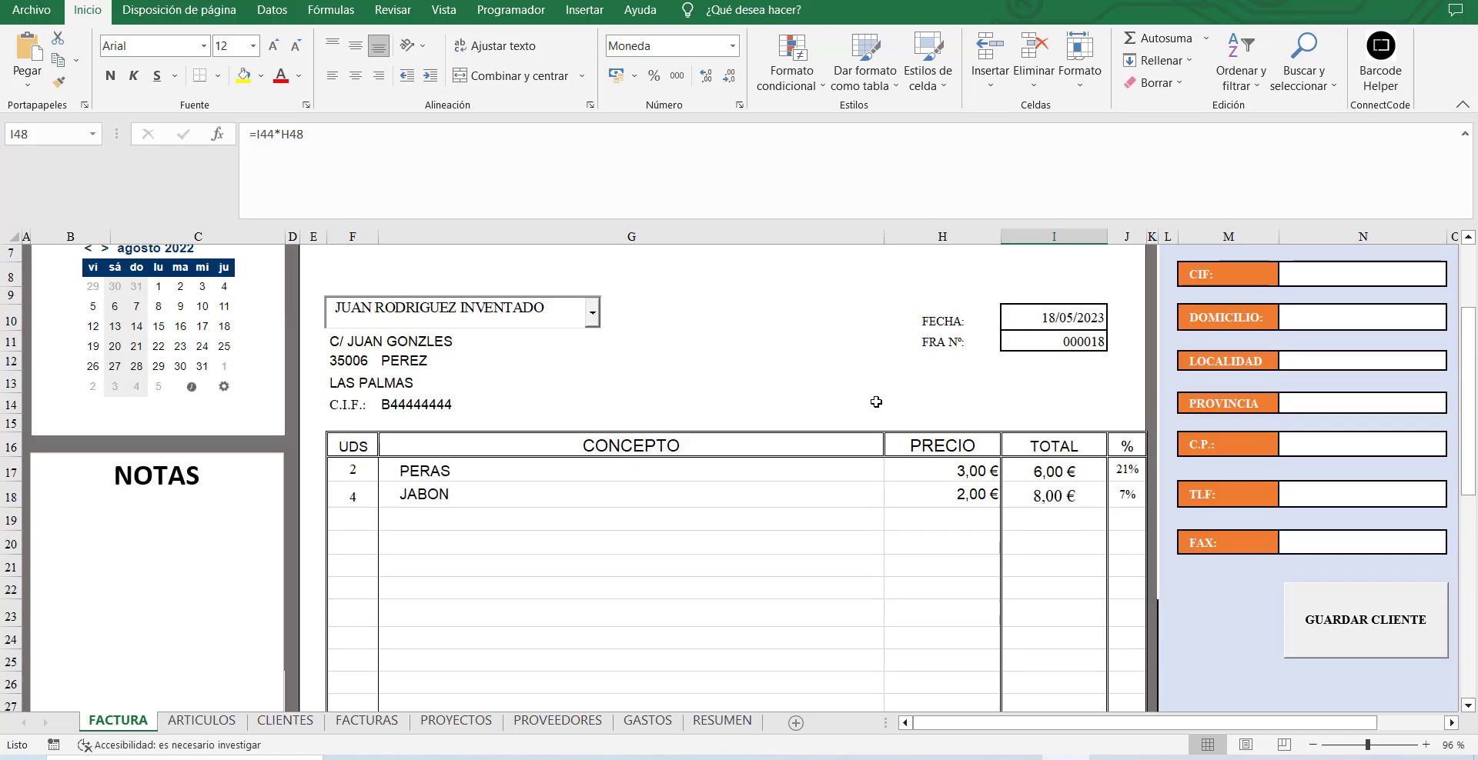
scroll(876, 402, "up", 2)
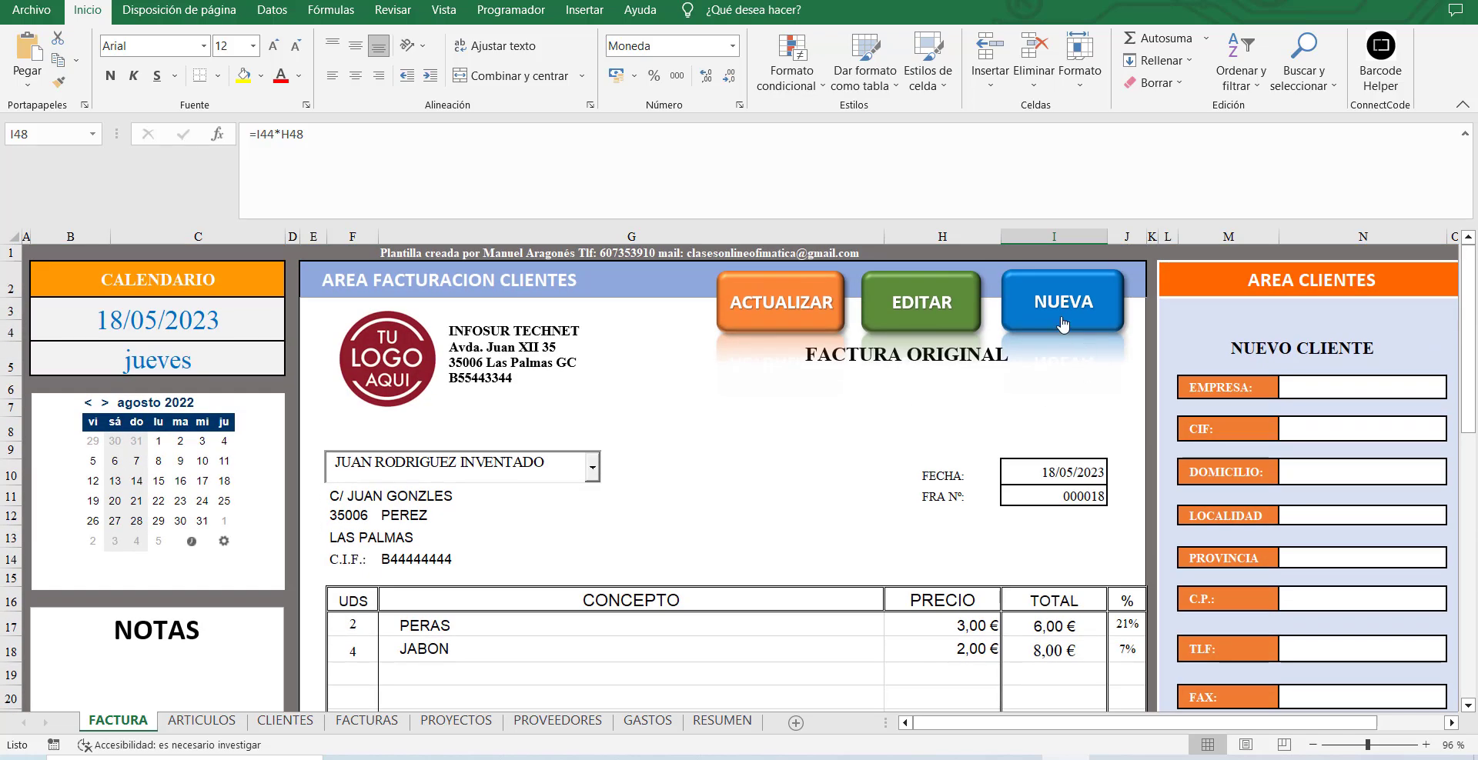
scroll(821, 427, "down", 12)
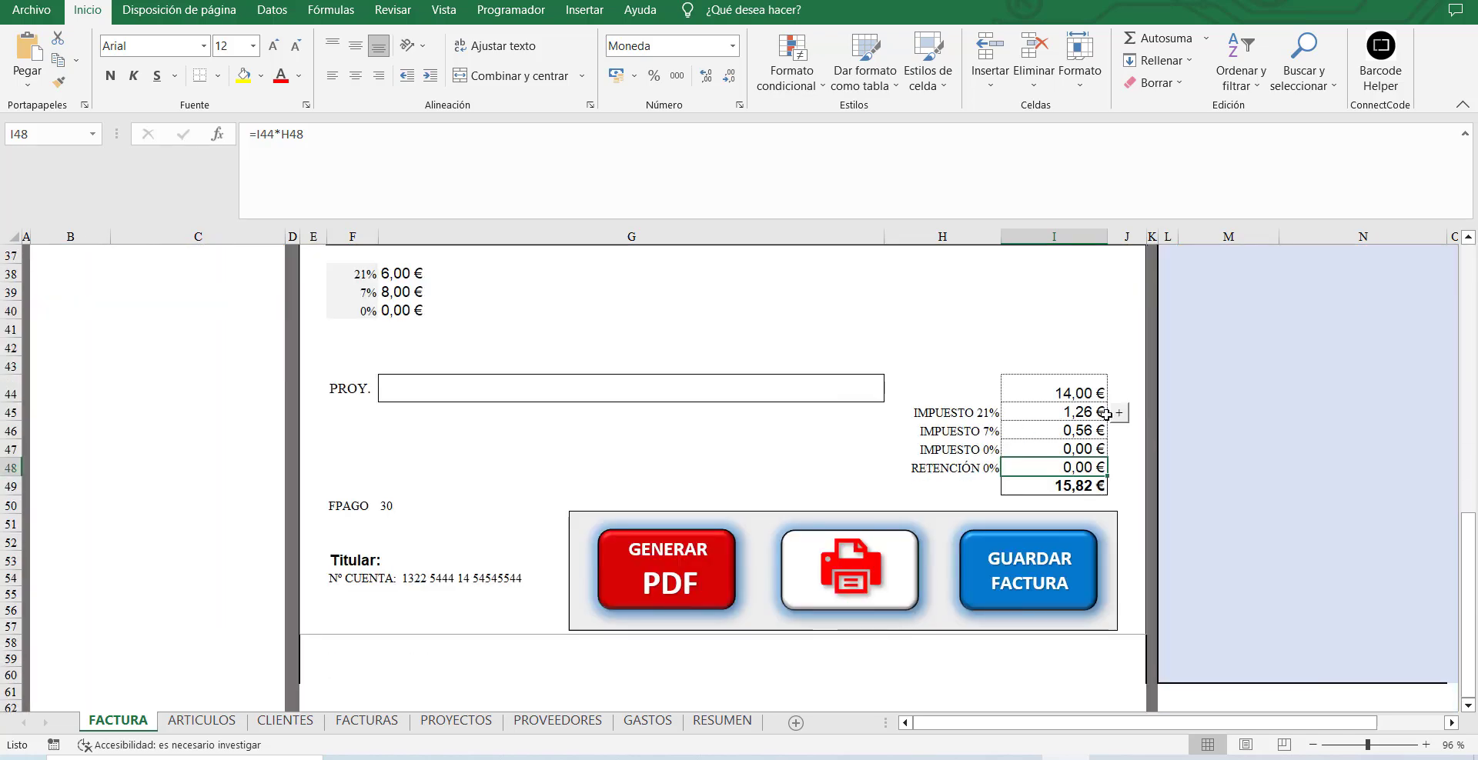
scroll(1055, 431, "up", 6)
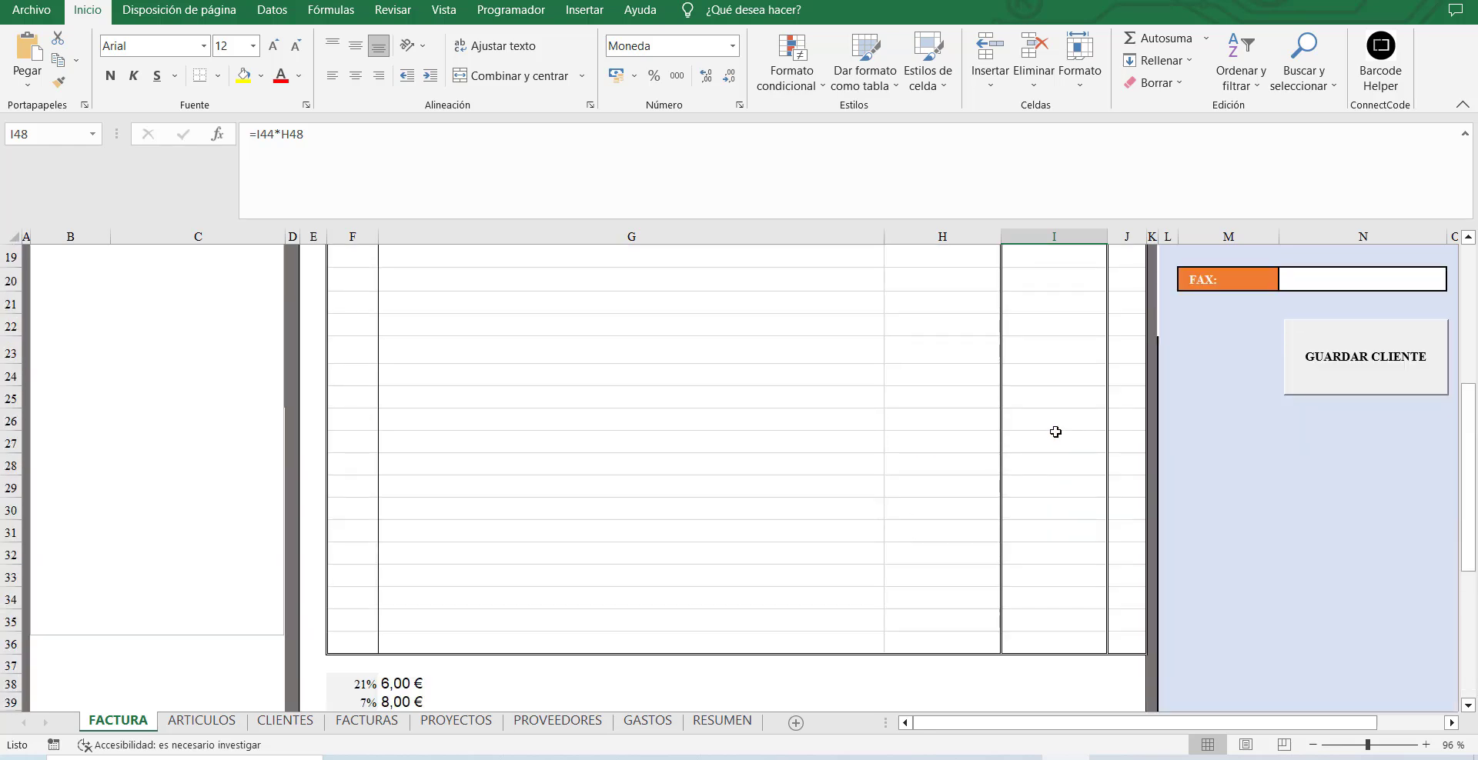
scroll(1055, 432, "up", 6)
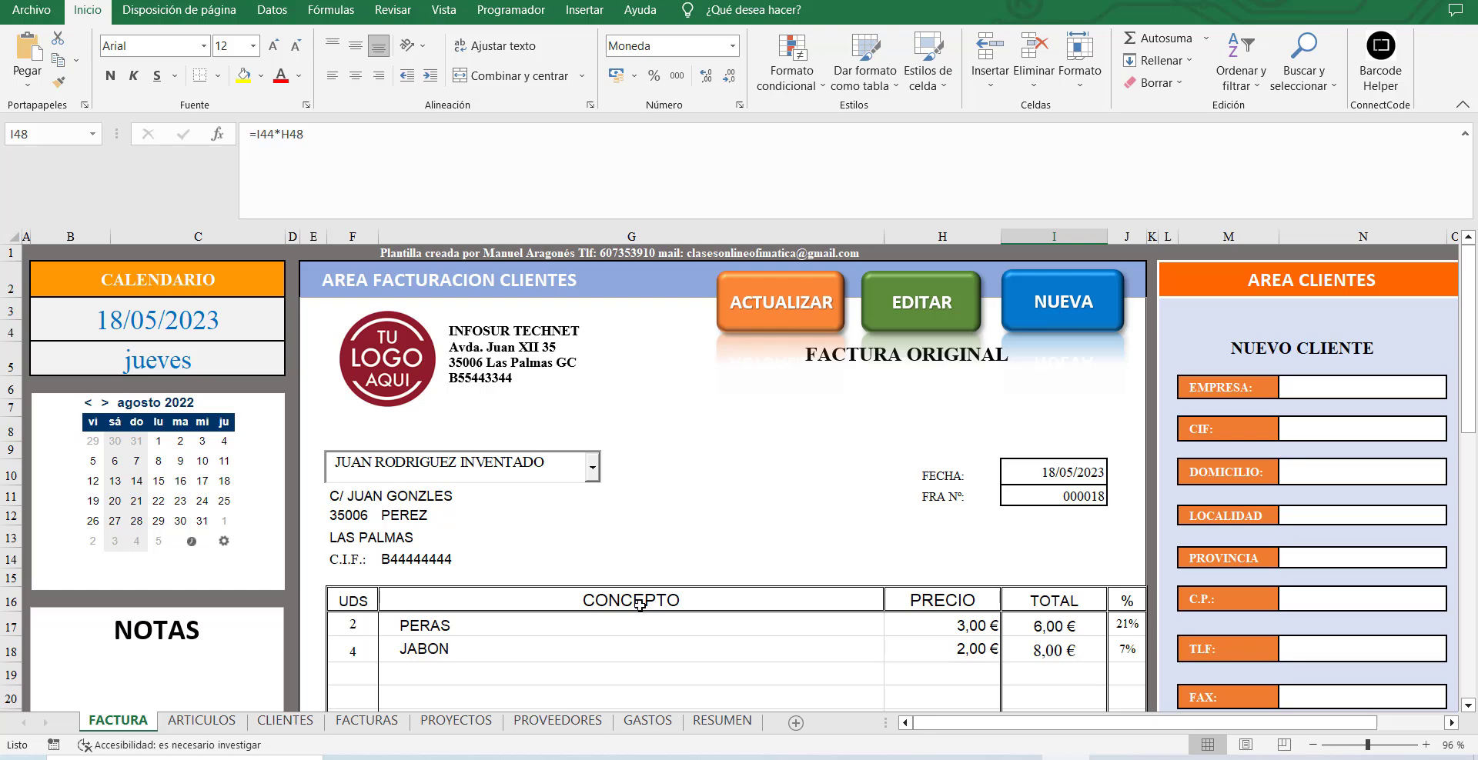
Start a new invoice with the next invoice number, keeping the PERAS and JABON lines, and check its totals.
left_click(490, 659)
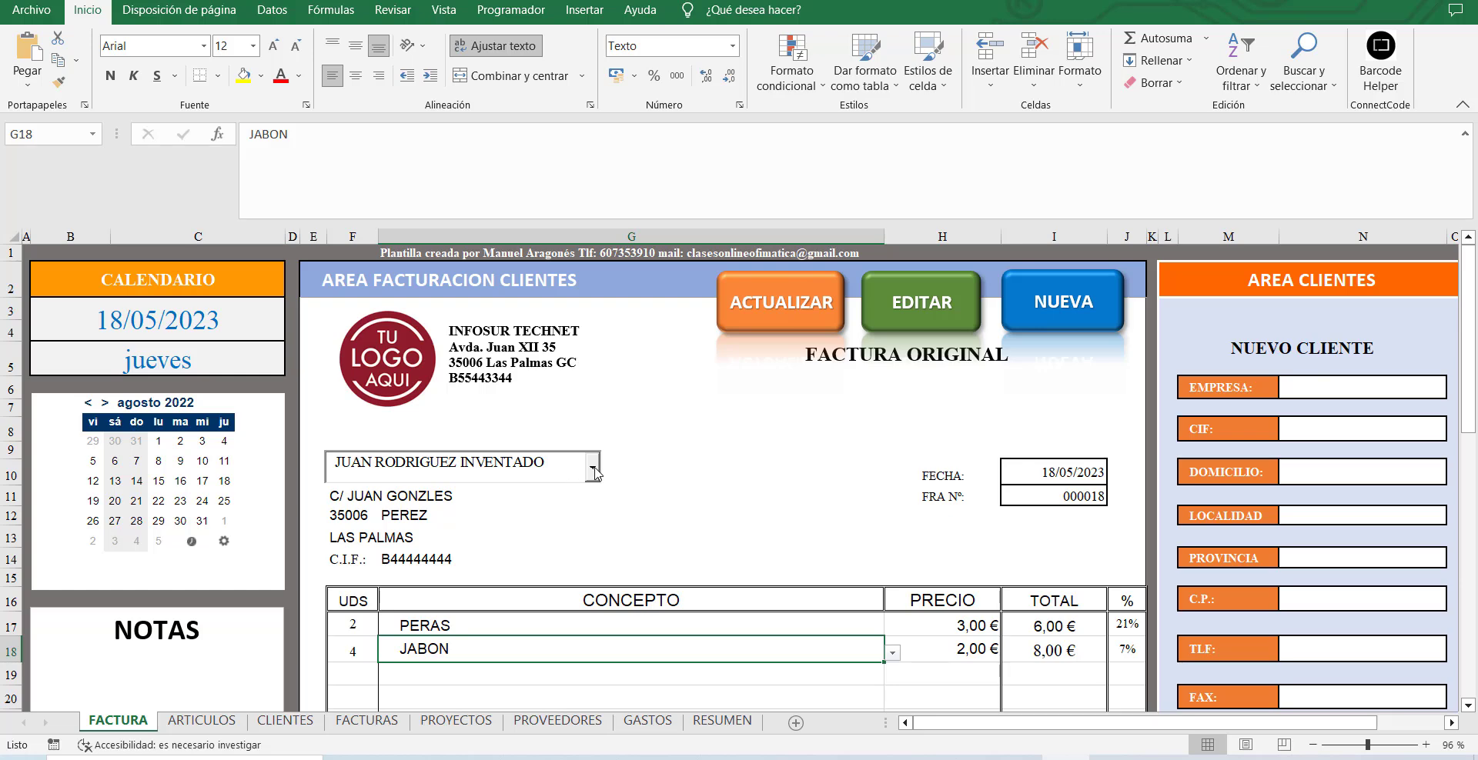
left_click(1065, 302)
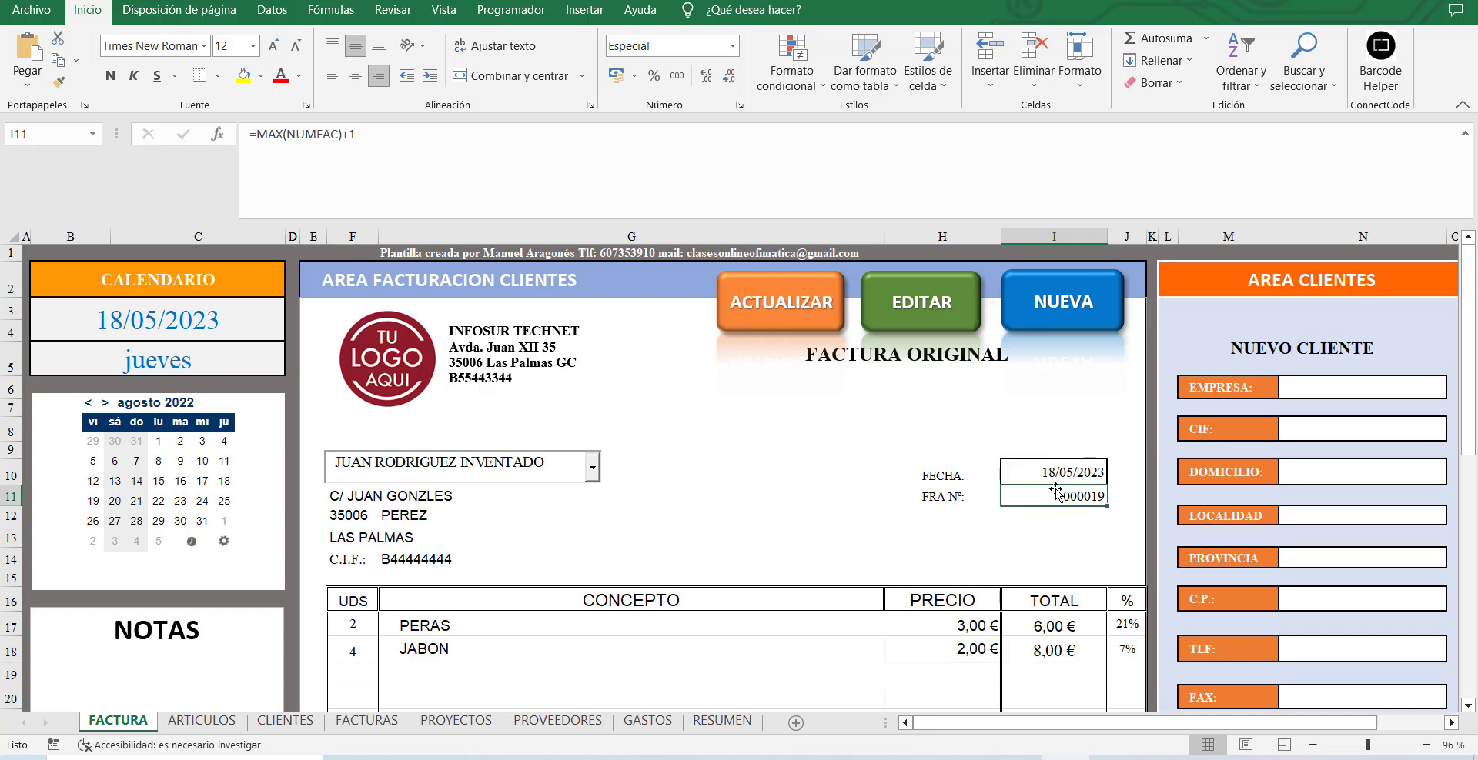
scroll(924, 497, "down", 12)
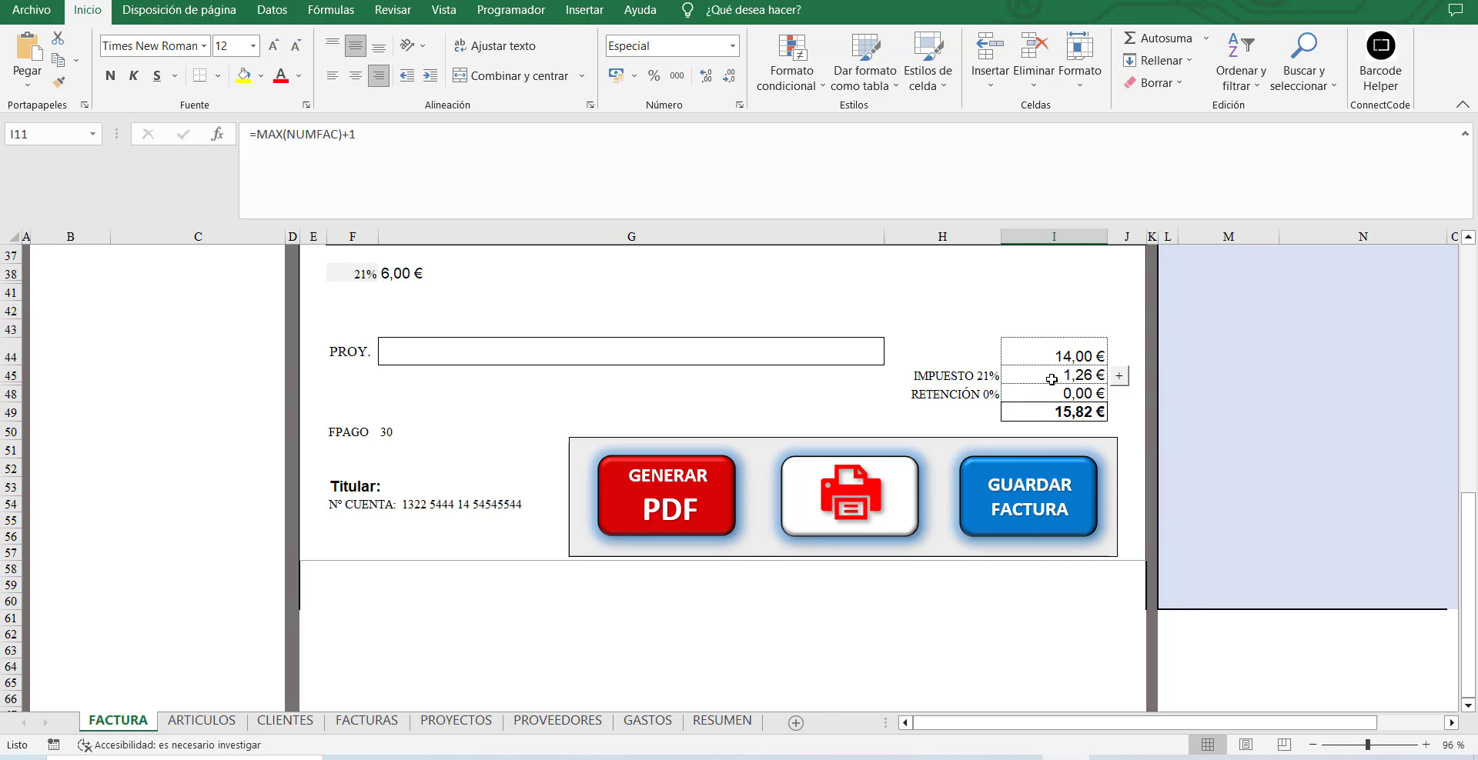
scroll(921, 404, "up", 12)
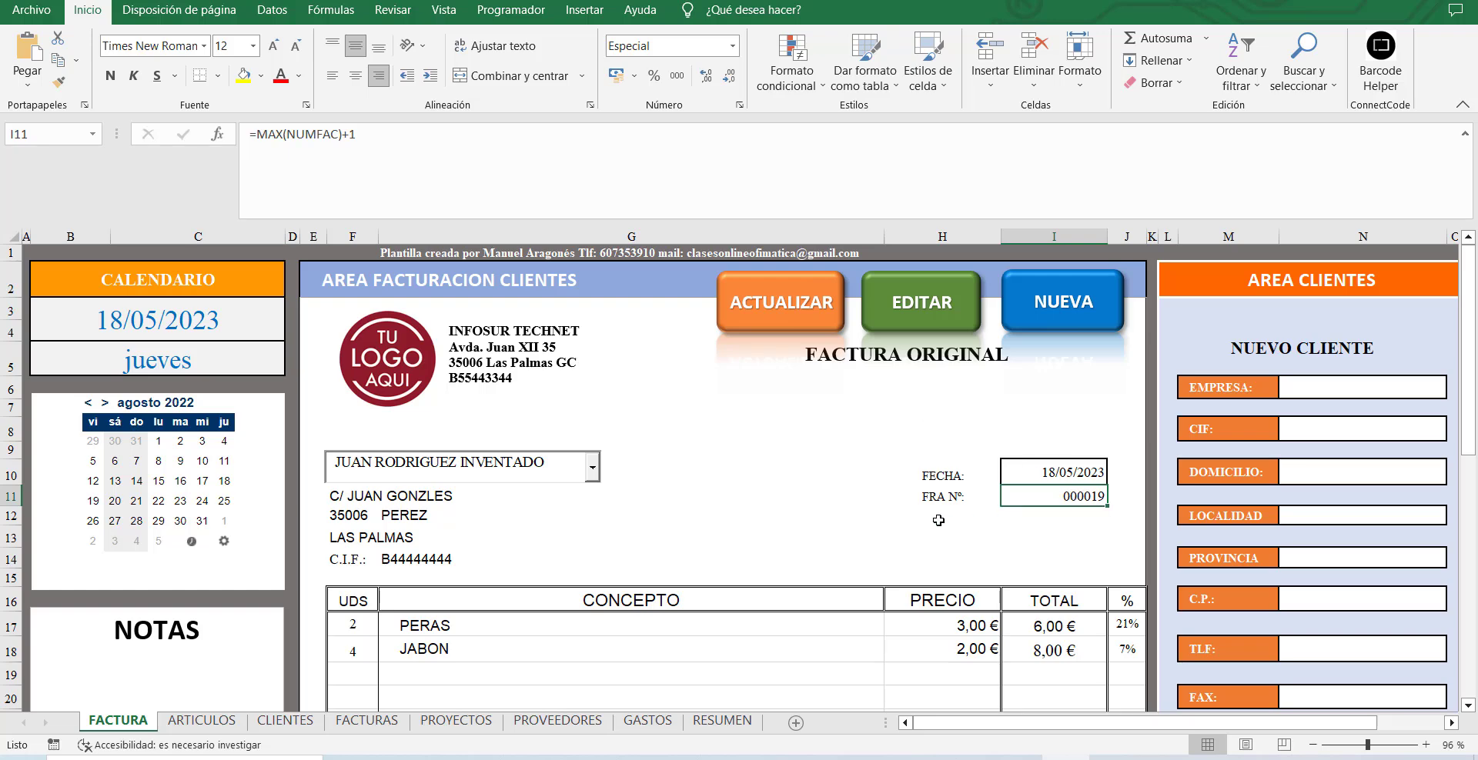
Save the current invoice to the invoice records and acknowledge the saved notice.
scroll(903, 510, "down", 10)
scroll(902, 510, "down", 1)
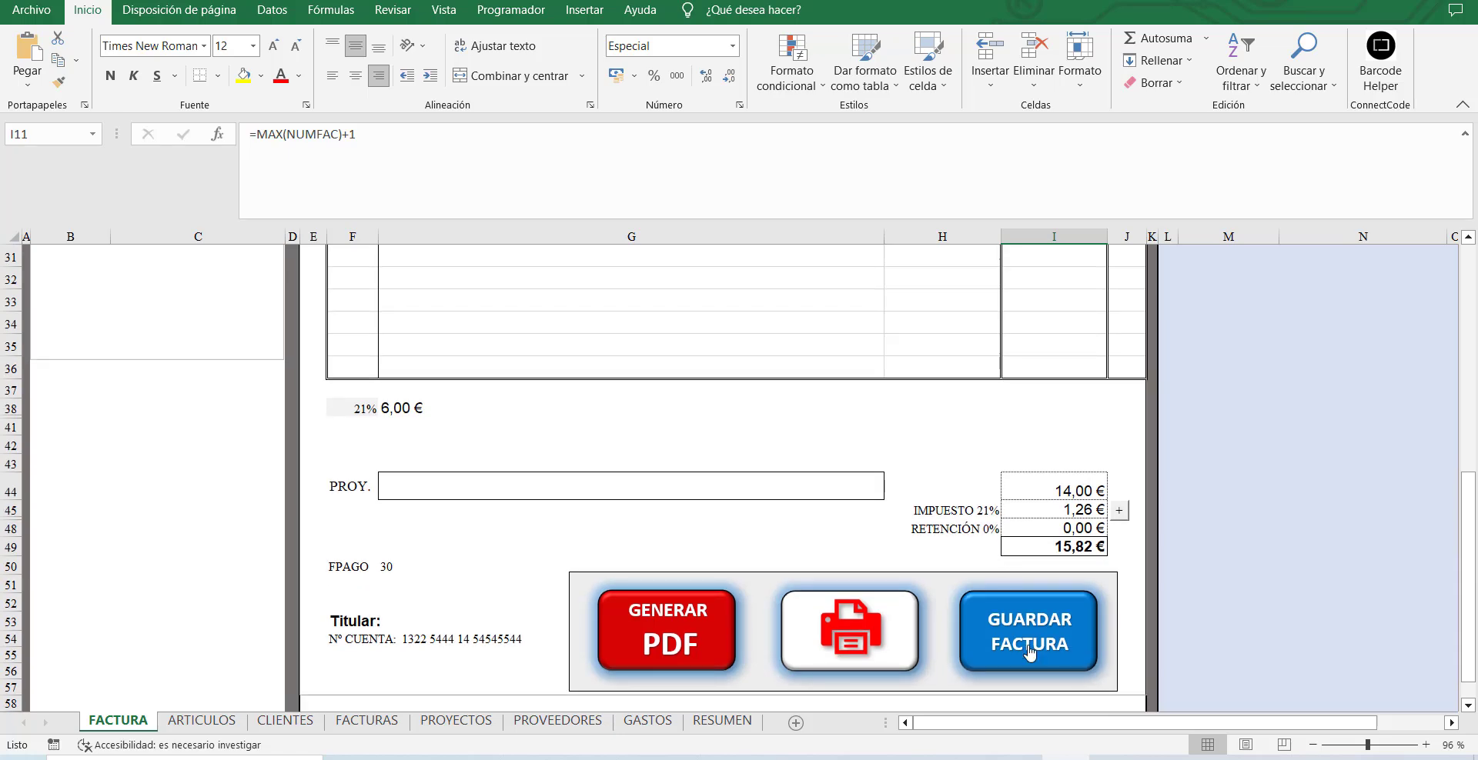
left_click(1029, 643)
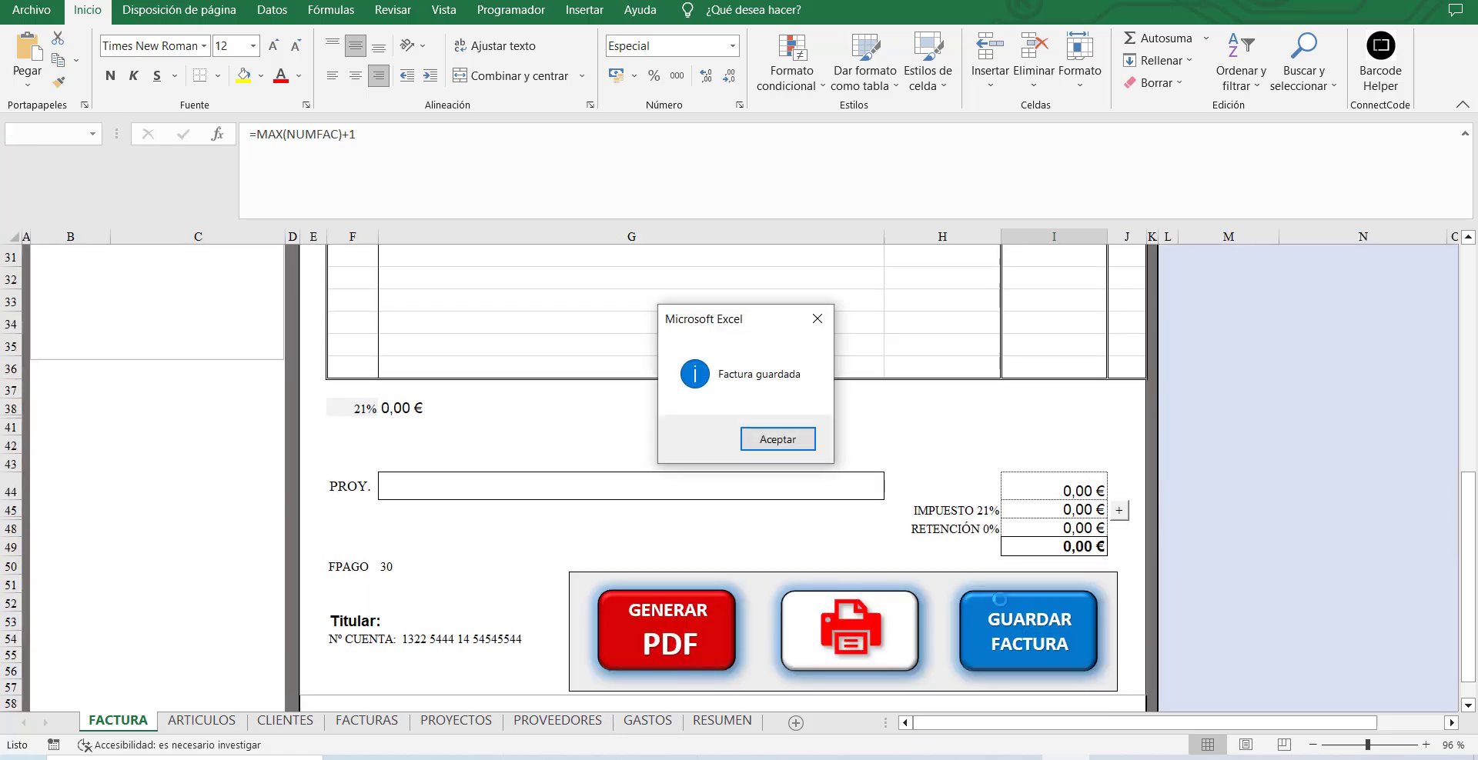
left_click(781, 442)
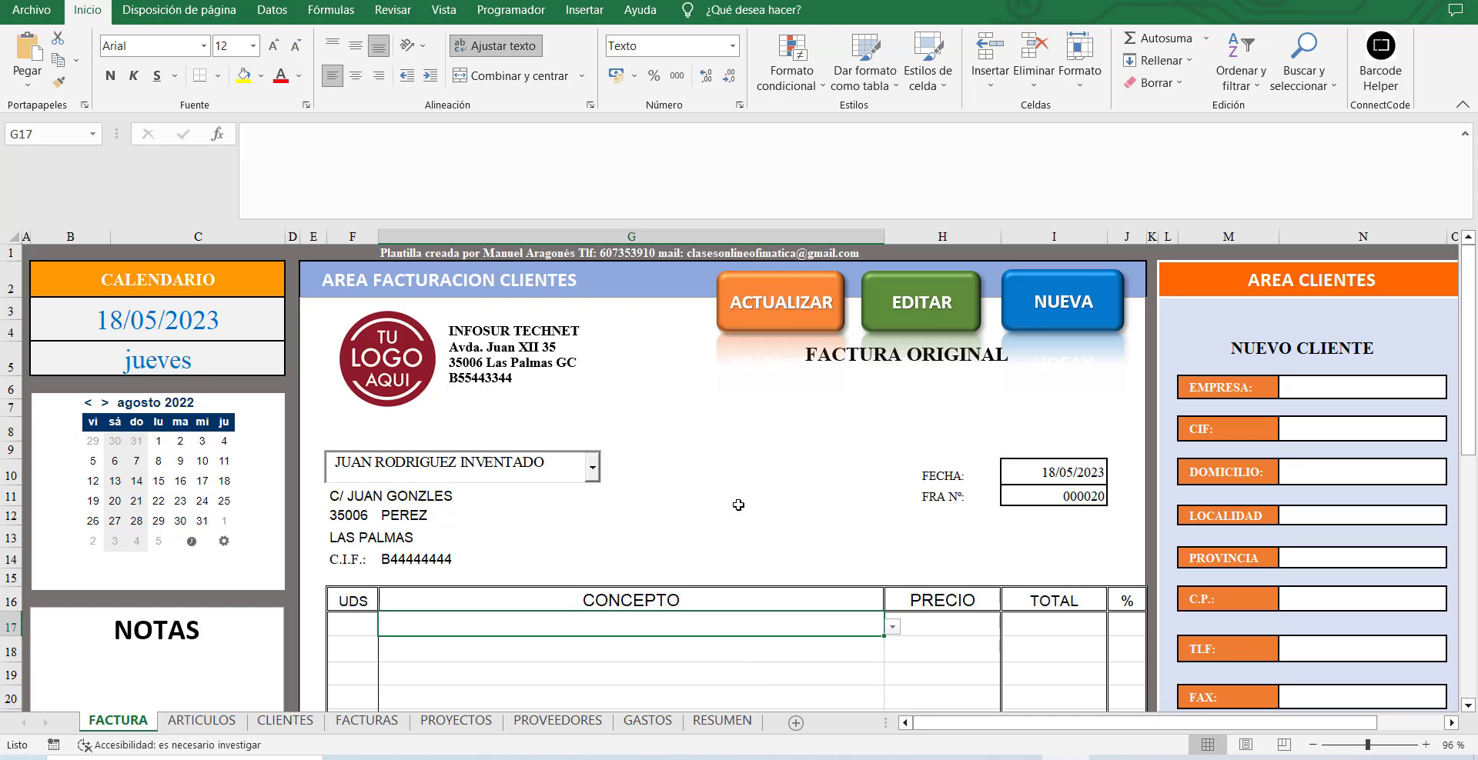
Fill the first line of the empty invoice with 5 units of PERAS.
scroll(736, 505, "down", 3)
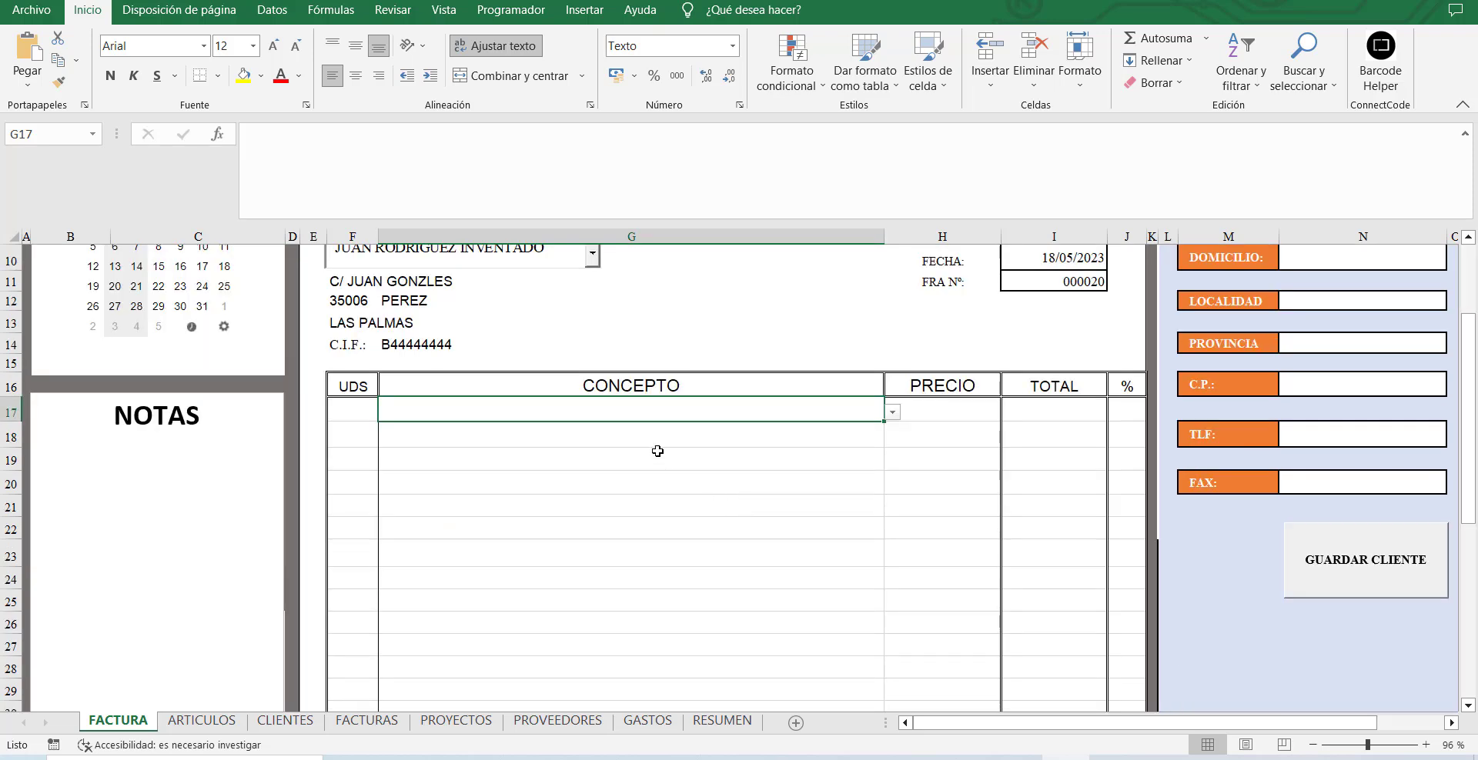
left_click(371, 410)
type("5")
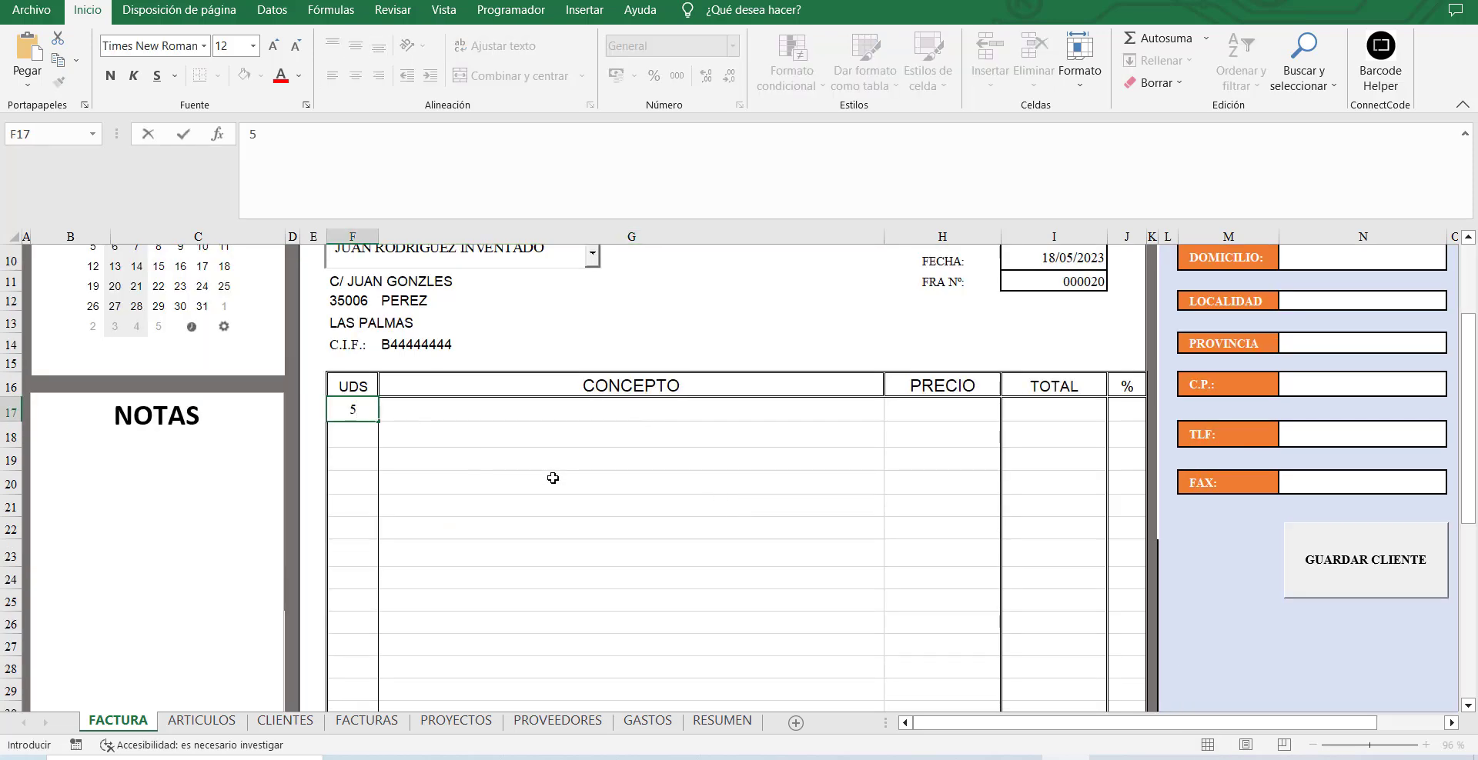
left_click(527, 415)
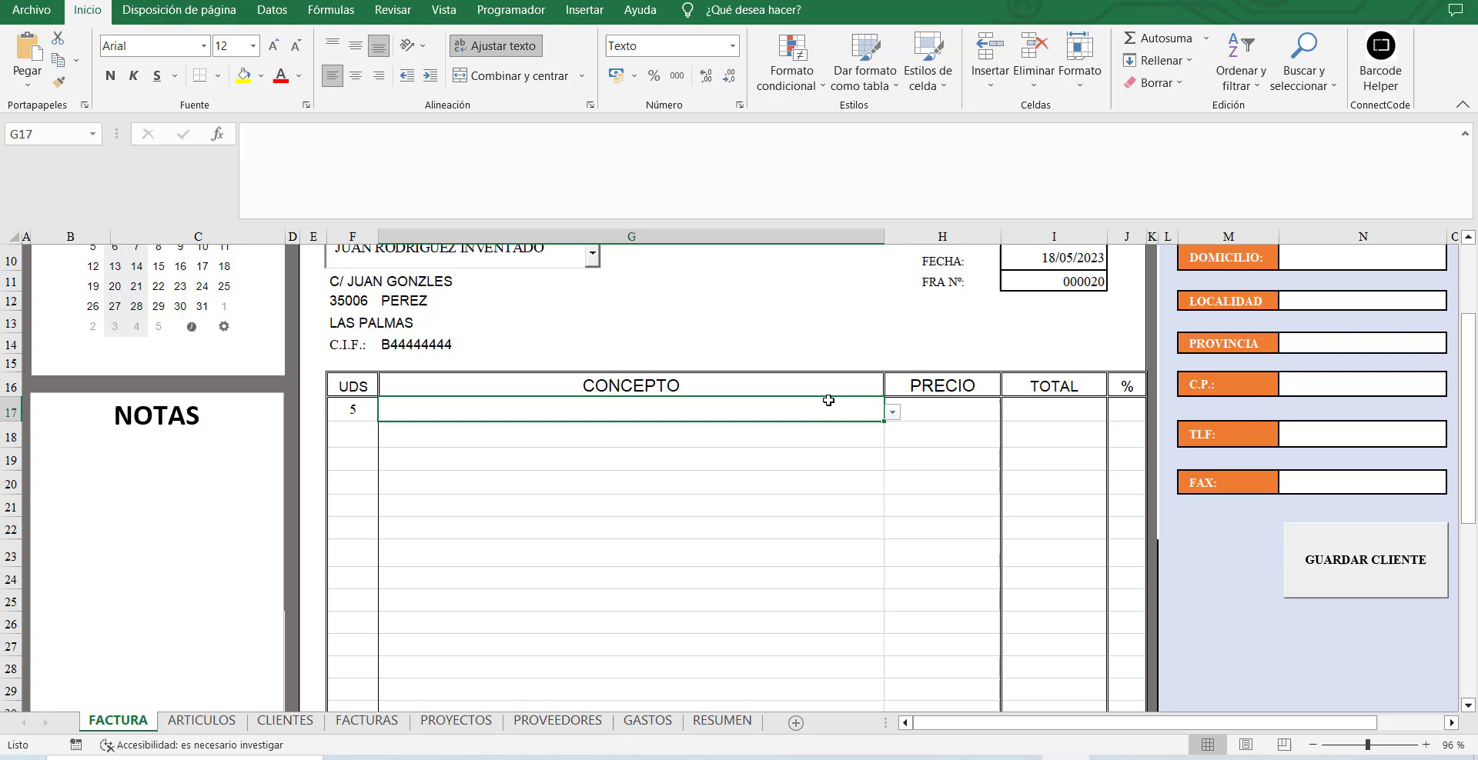
left_click(891, 412)
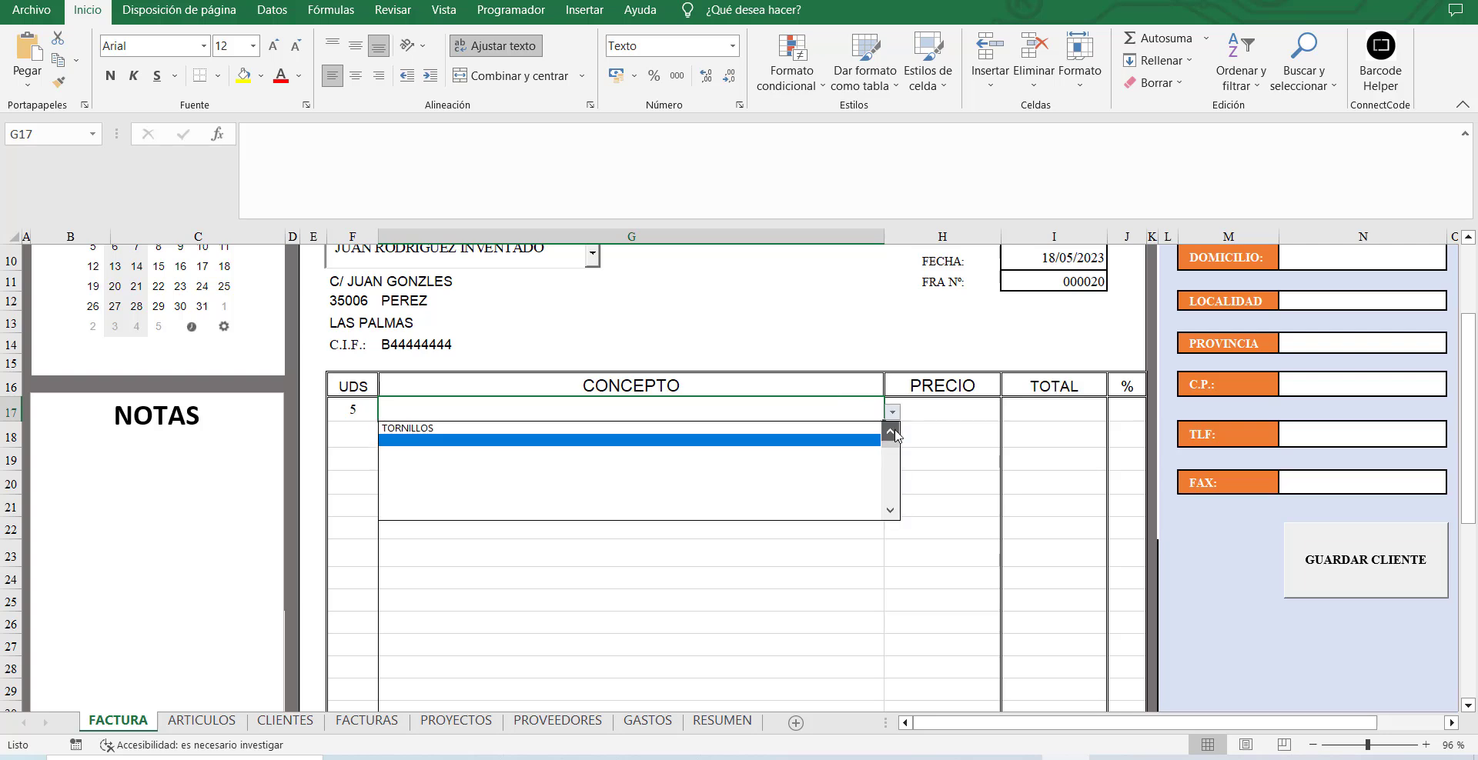
left_click(605, 428)
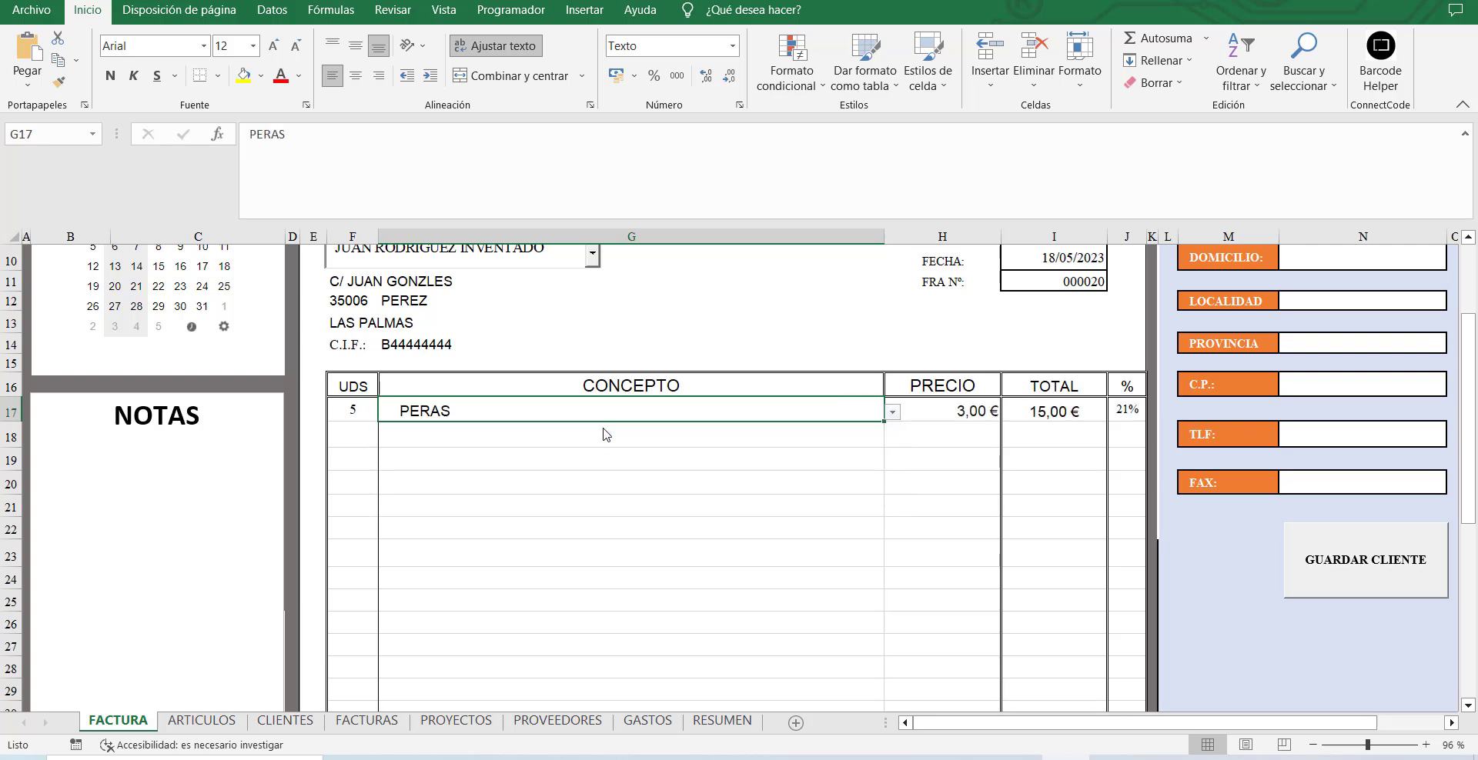
Add a second invoice line in row 18 with 6 units of TOMATES.
left_click(342, 436)
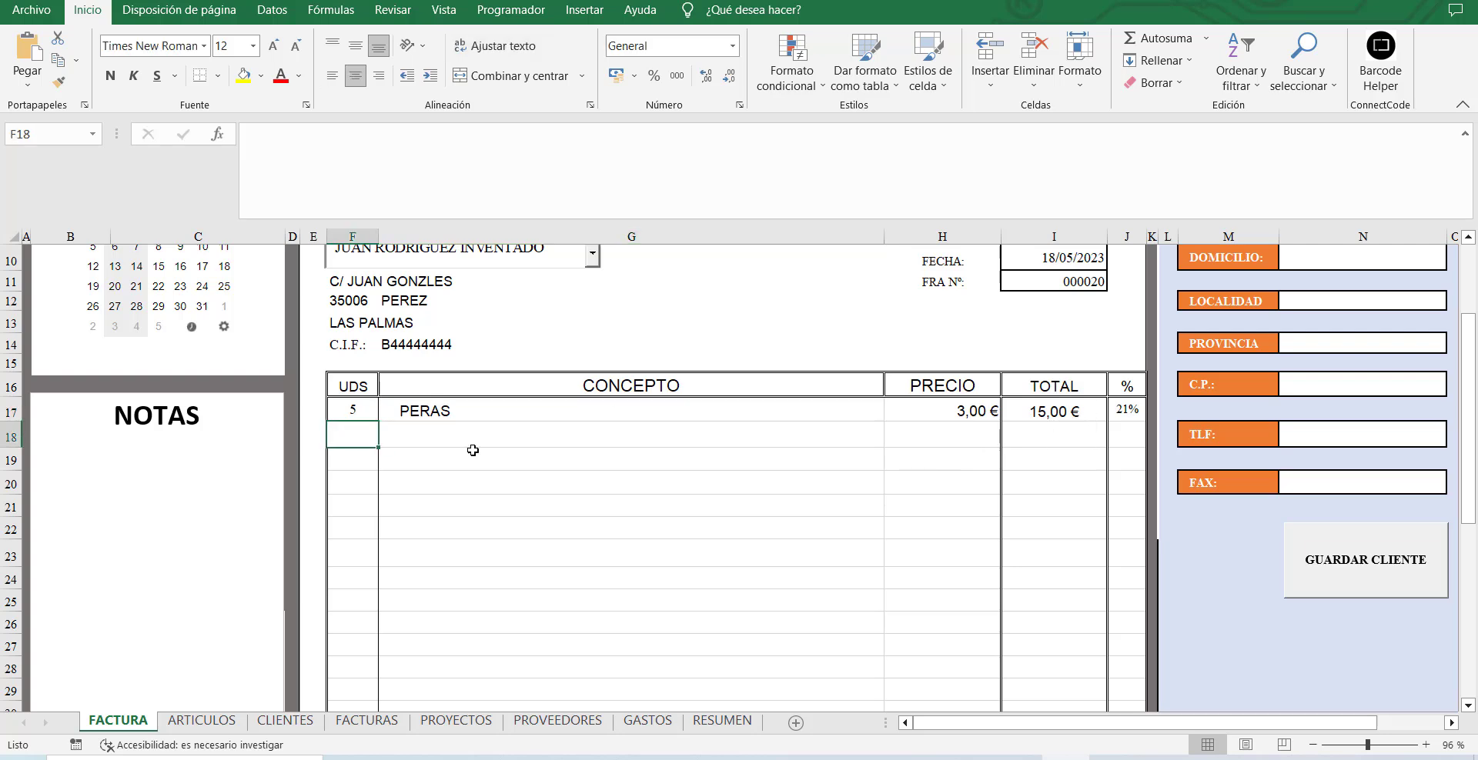
type("6")
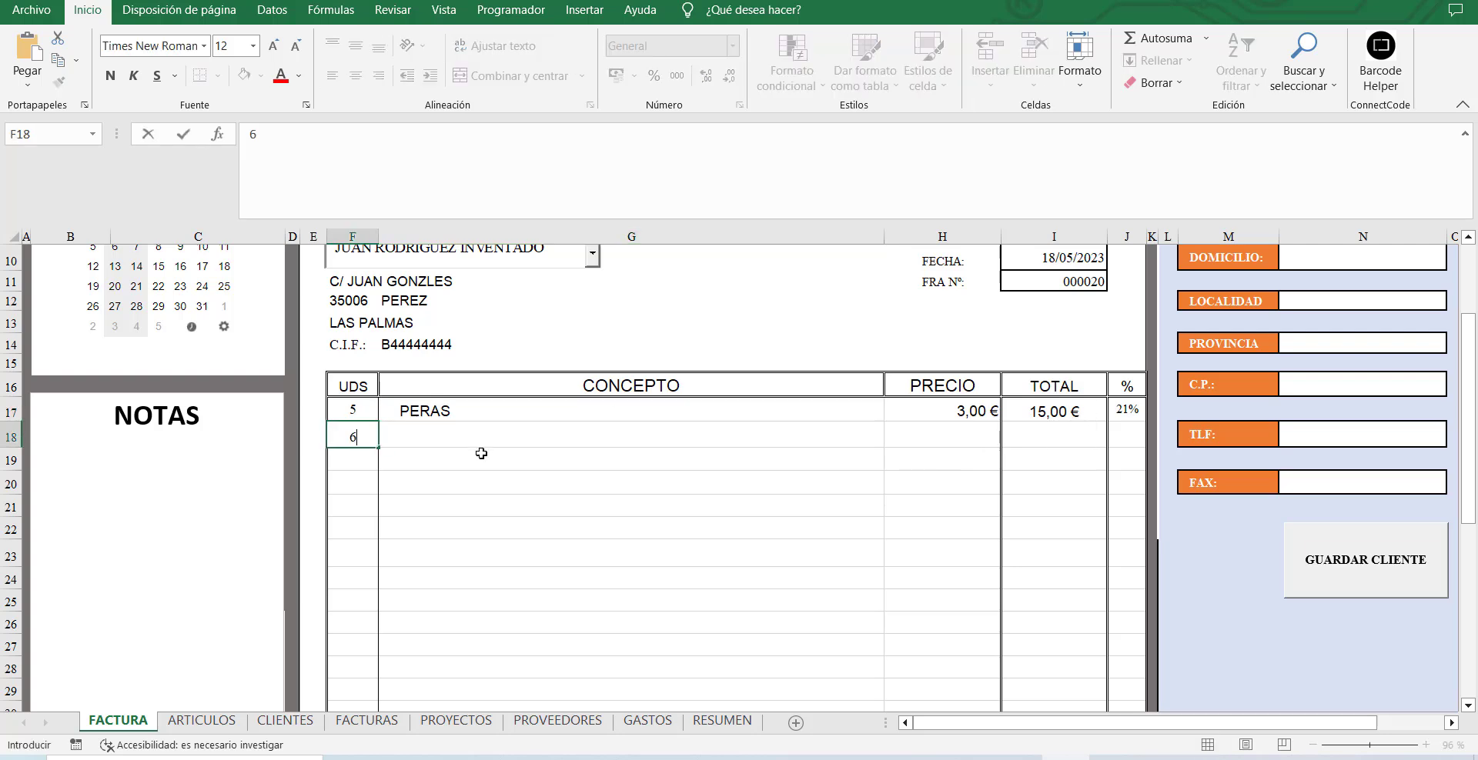
left_click(489, 436)
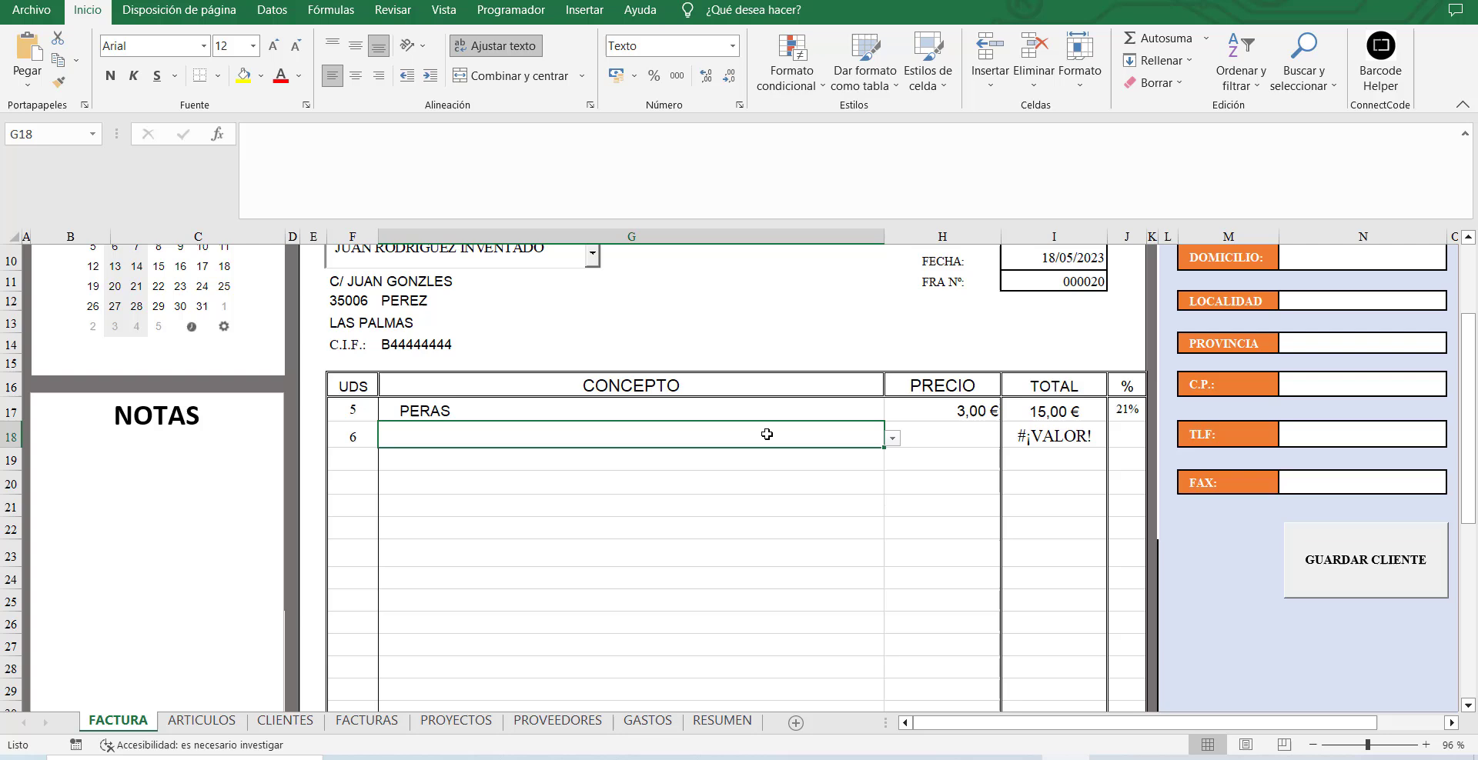
left_click(892, 438)
scroll(890, 458, "up", 2)
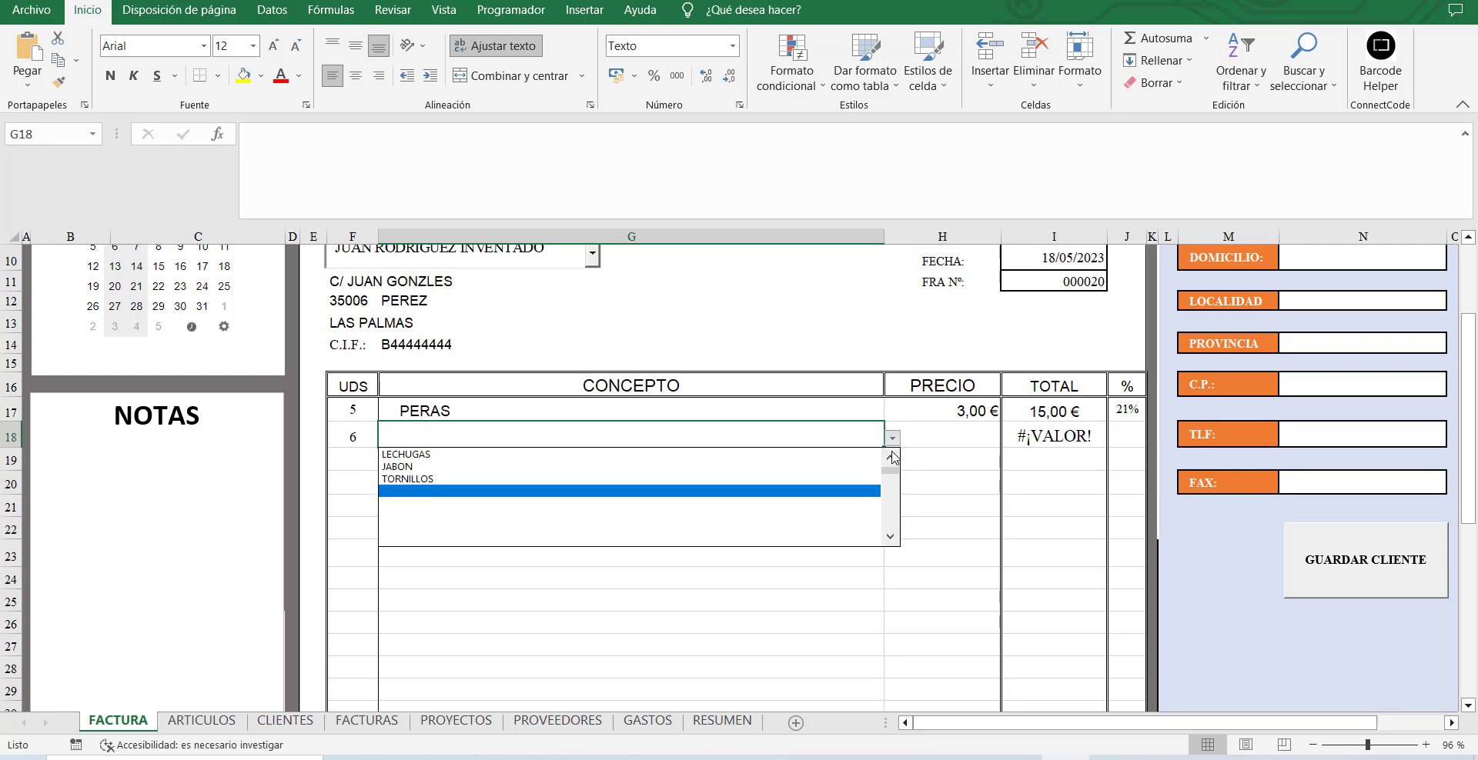
left_click(408, 481)
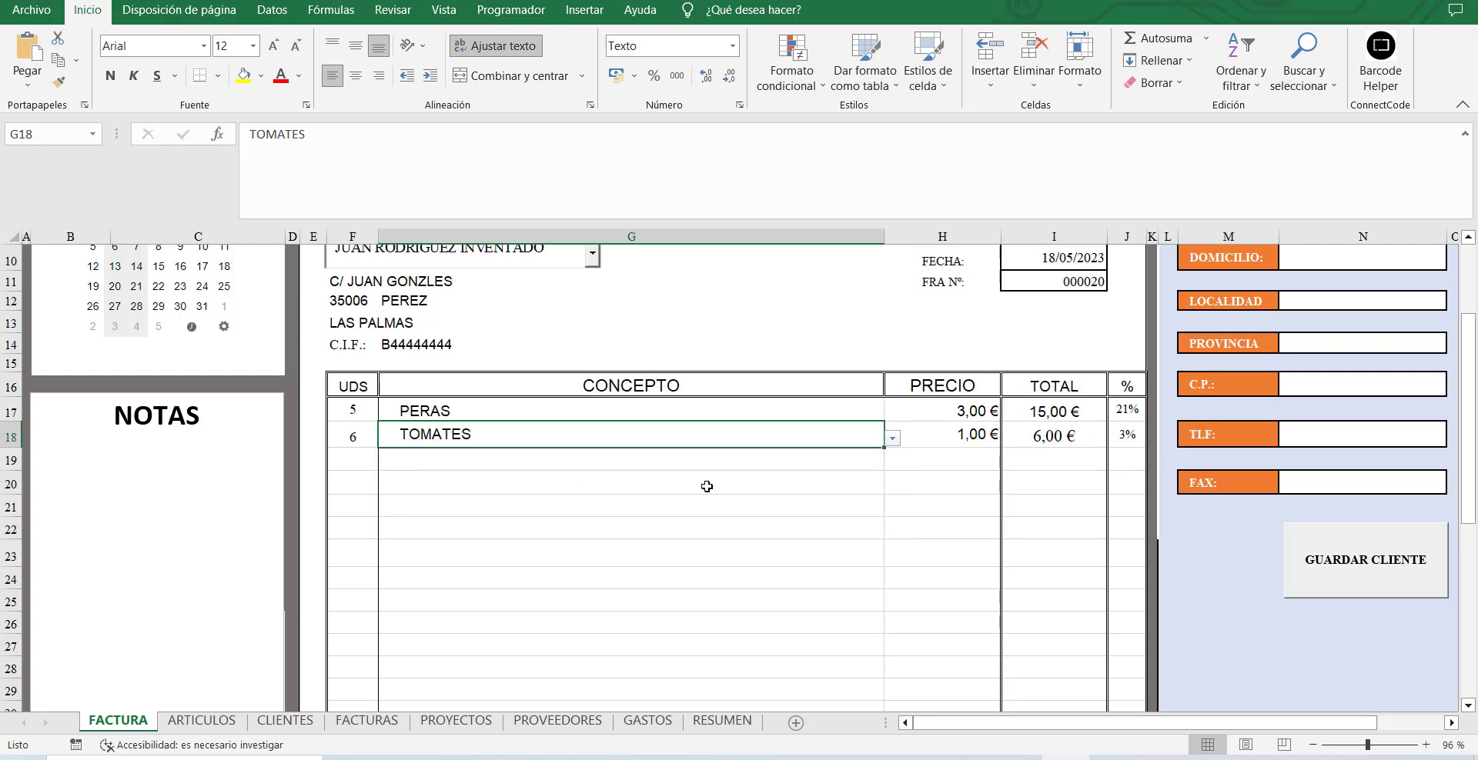
Add a third invoice line in row 19 with 4 units of JABON.
left_click(348, 458)
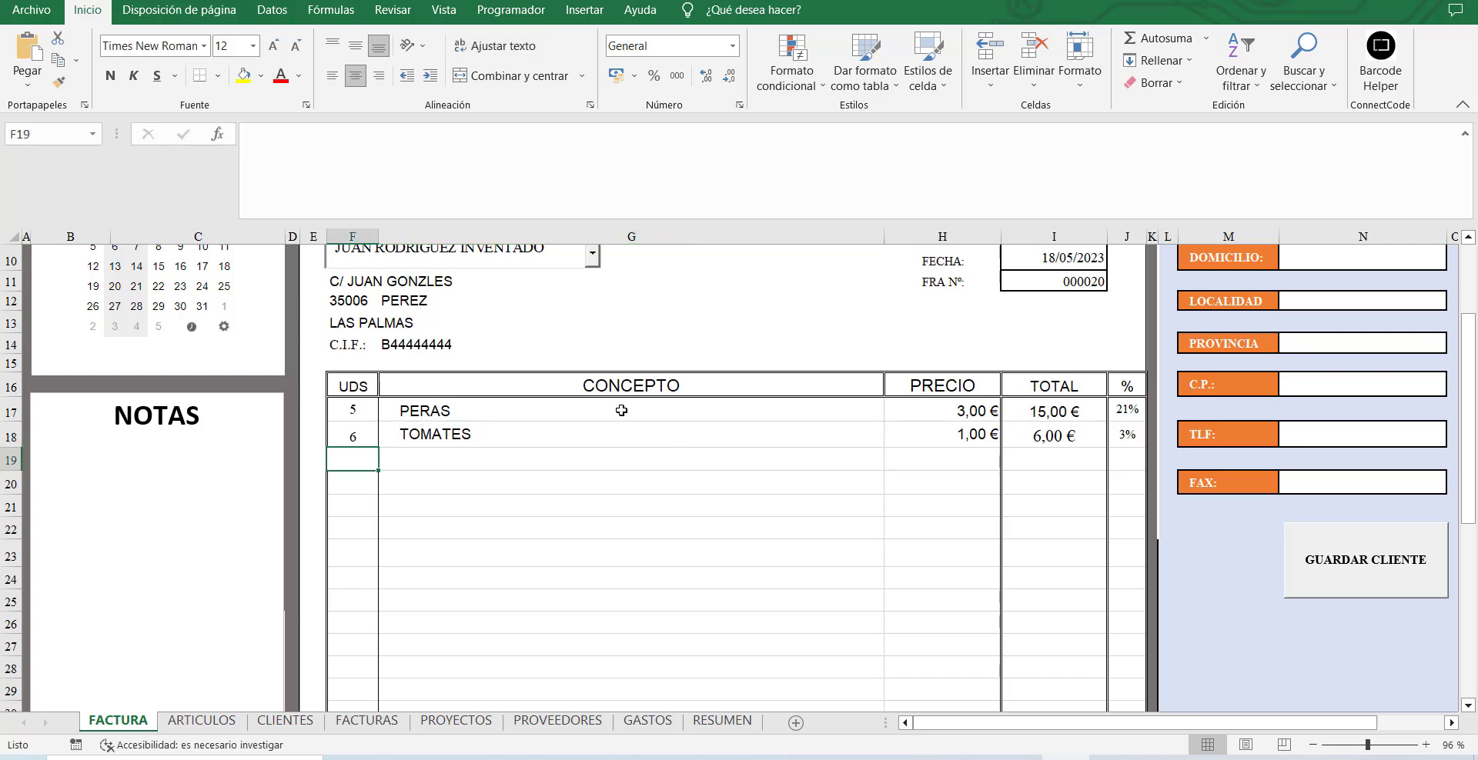
type("4")
key("Tab")
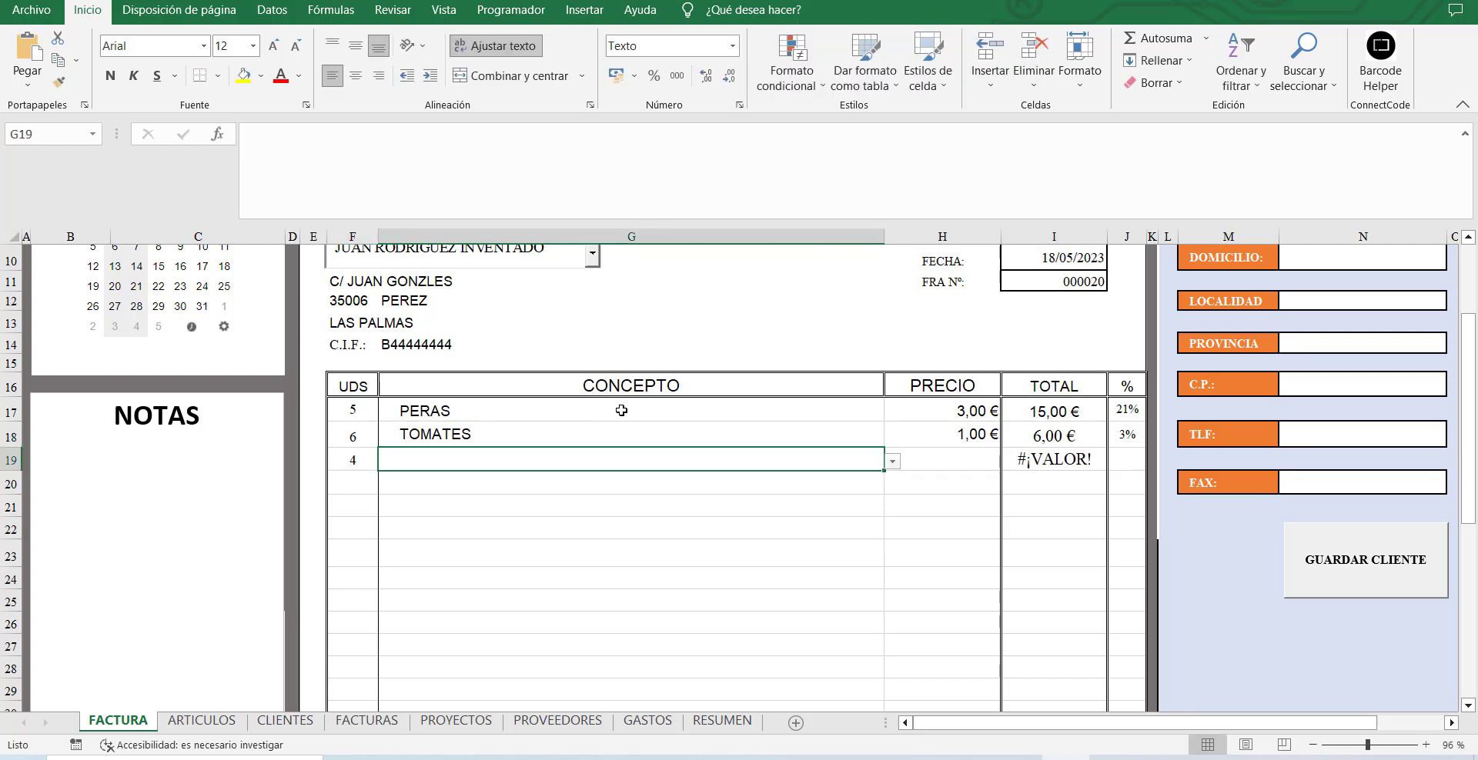
left_click(892, 461)
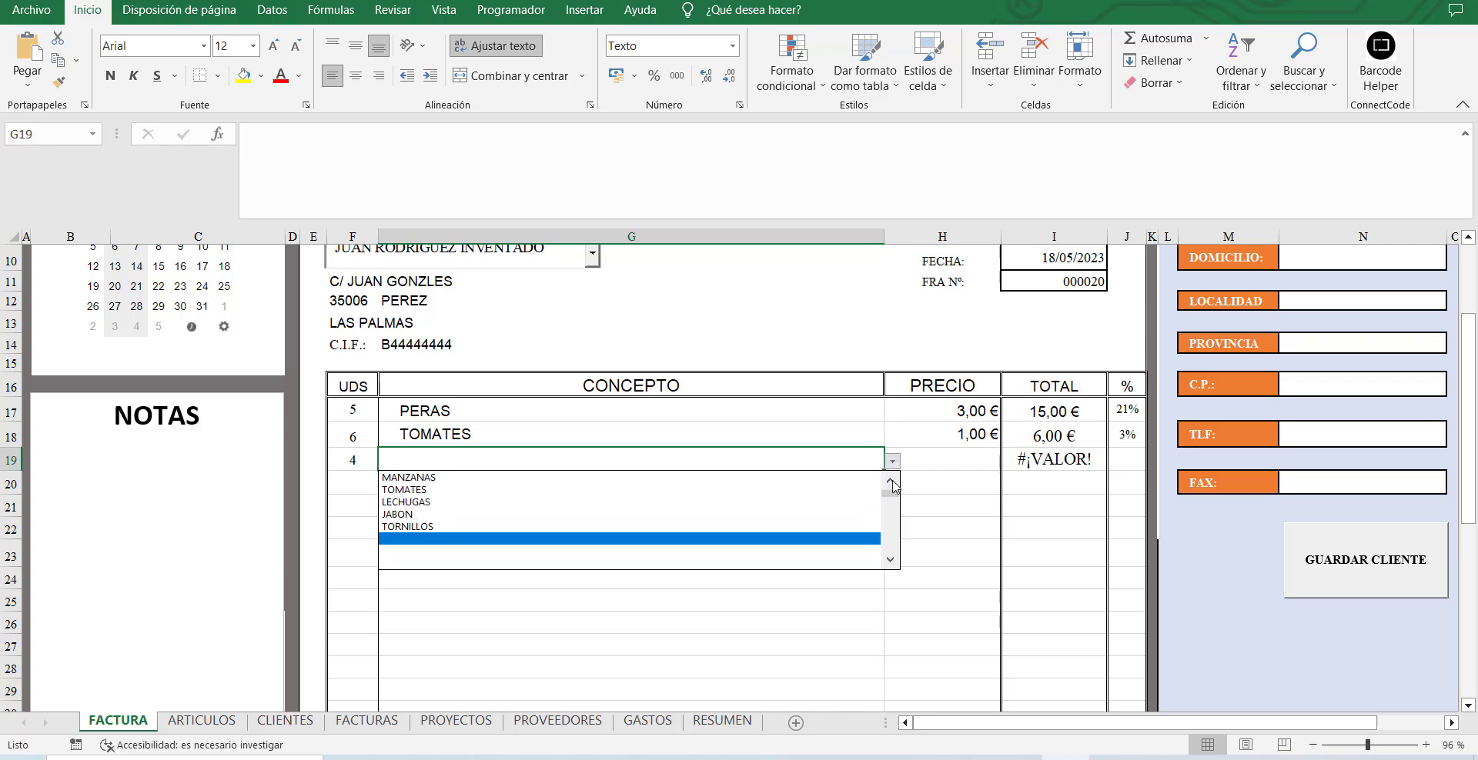
left_click(522, 514)
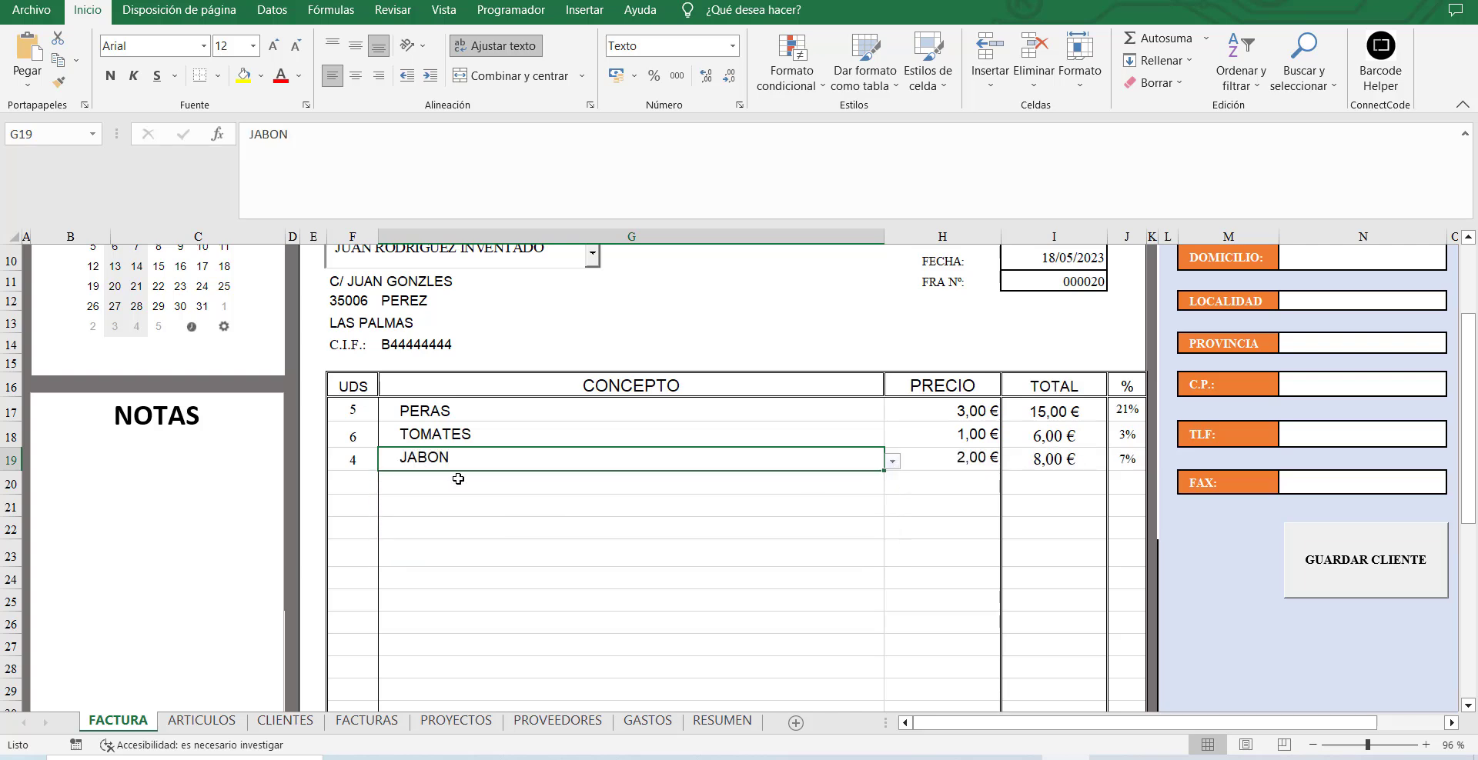
Add a fourth invoice line in row 20 with 5 units of LECHUGAS.
left_click(358, 483)
type("5")
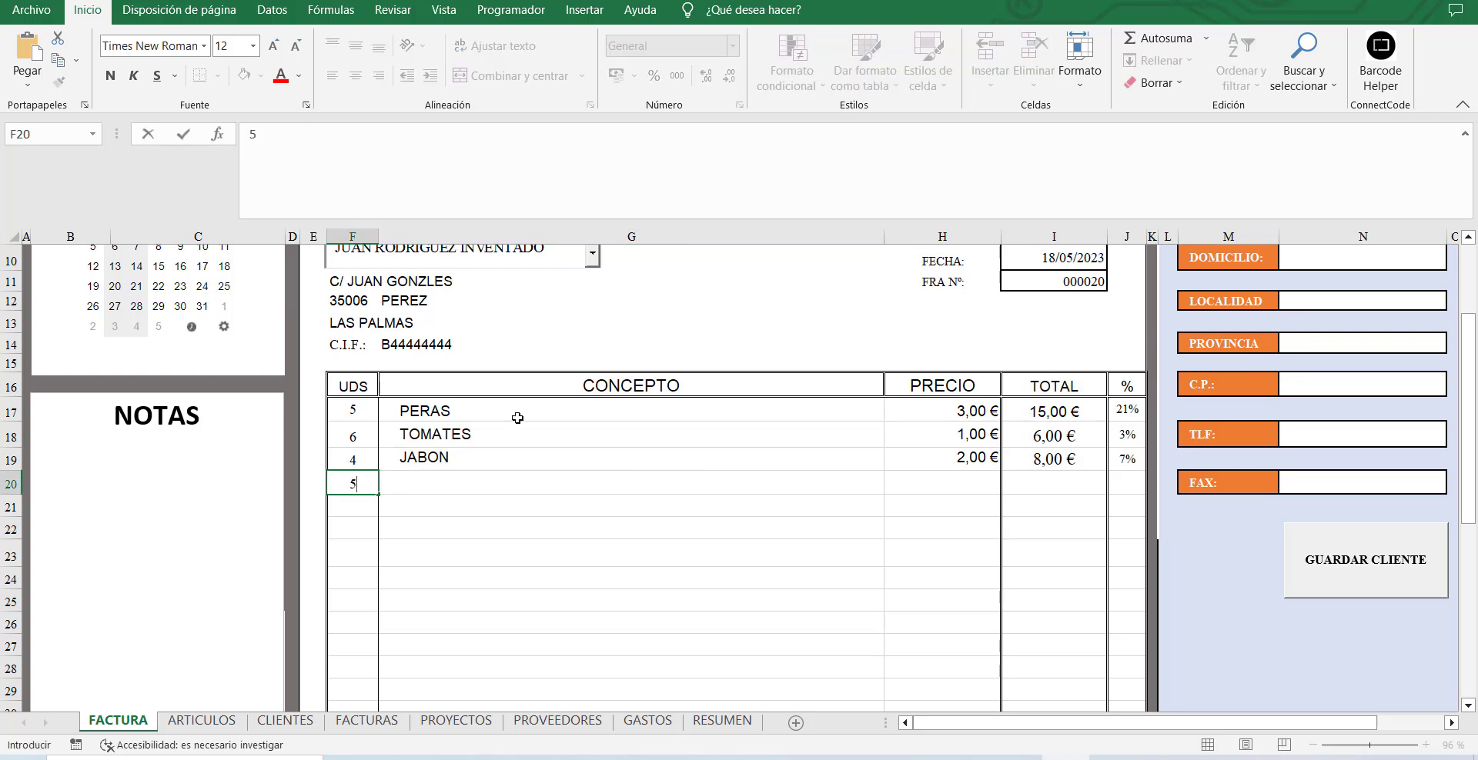
left_click(738, 483)
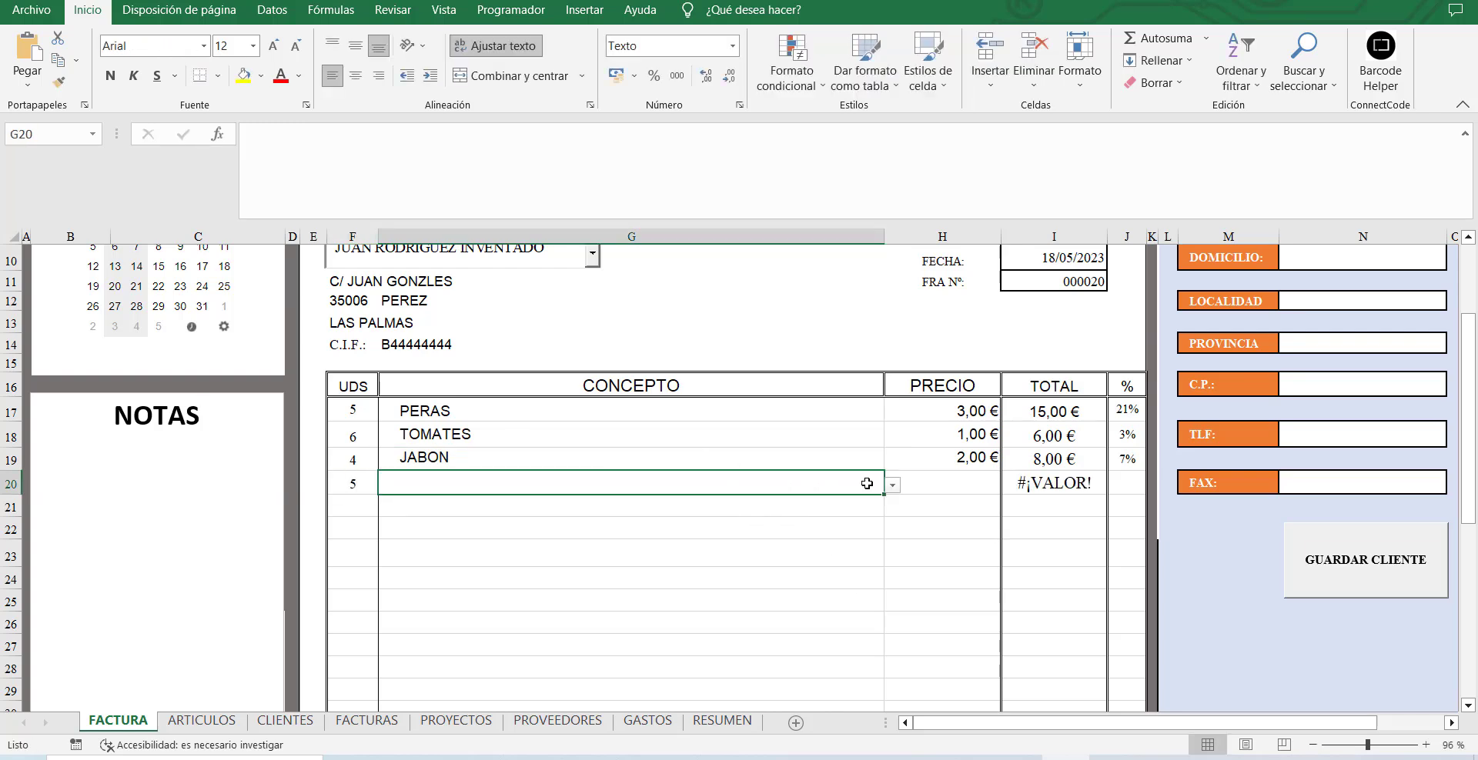
left_click(893, 485)
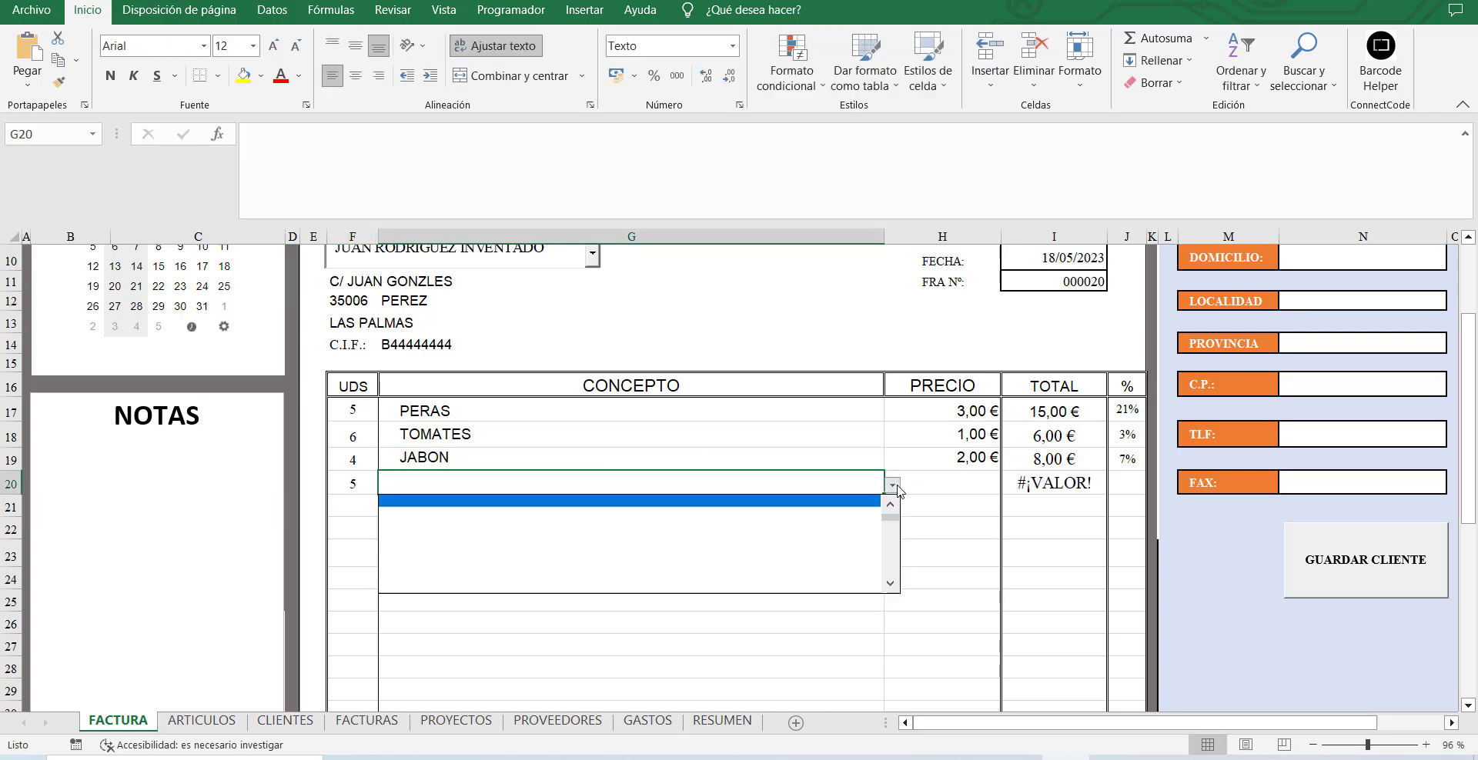
left_click(733, 539)
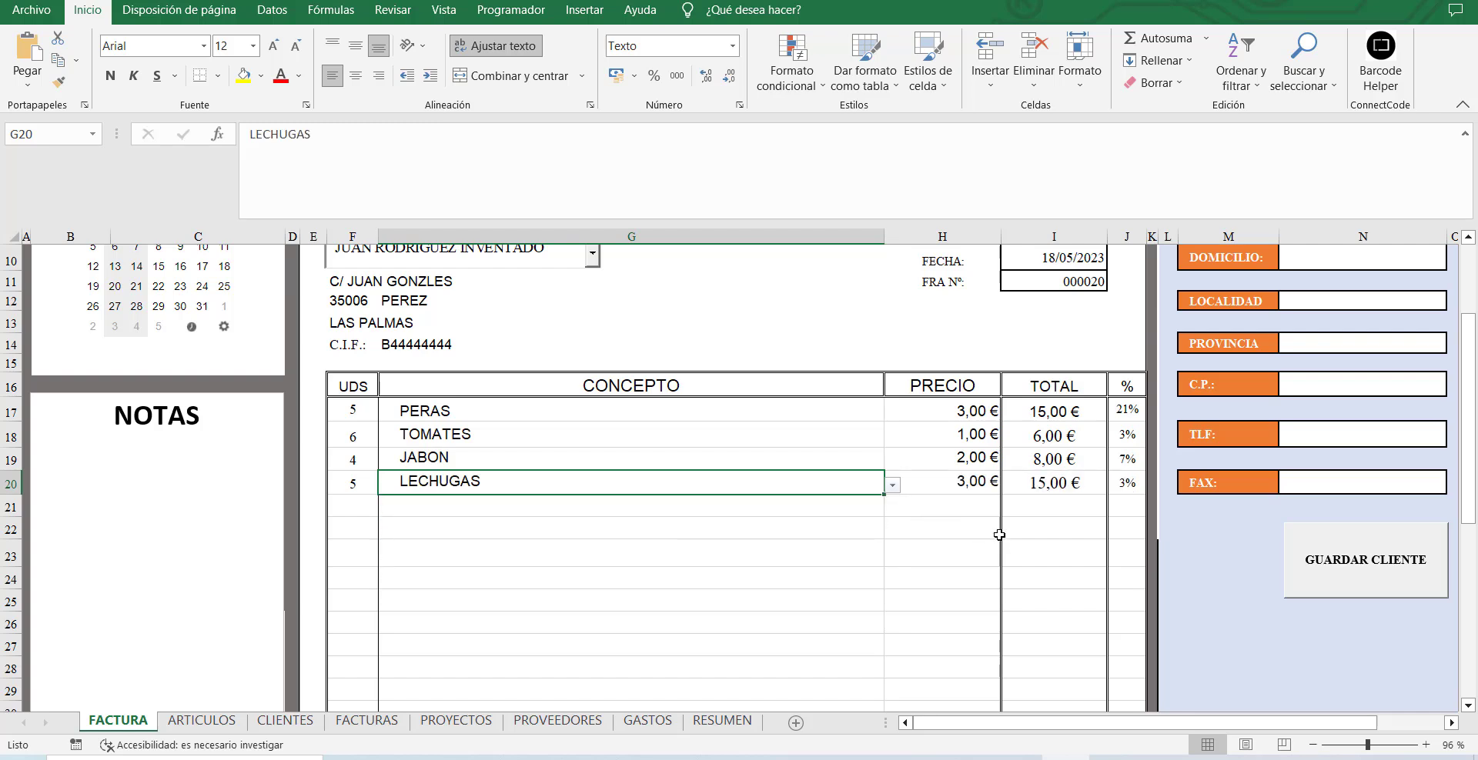
left_click(940, 564)
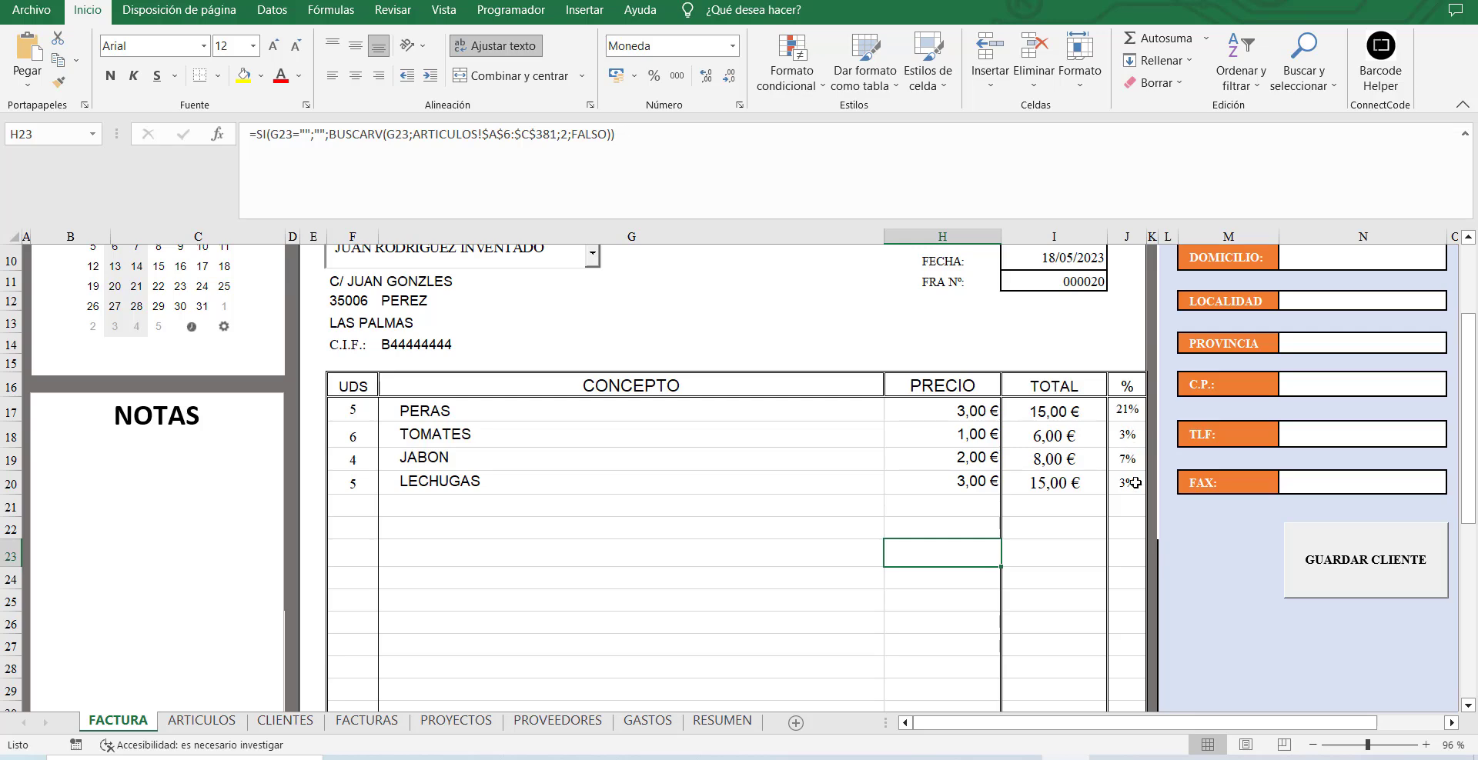
Expand the collapsed tax rows below the invoice subtotal to show the additional tax rates.
scroll(1133, 483, "down", 7)
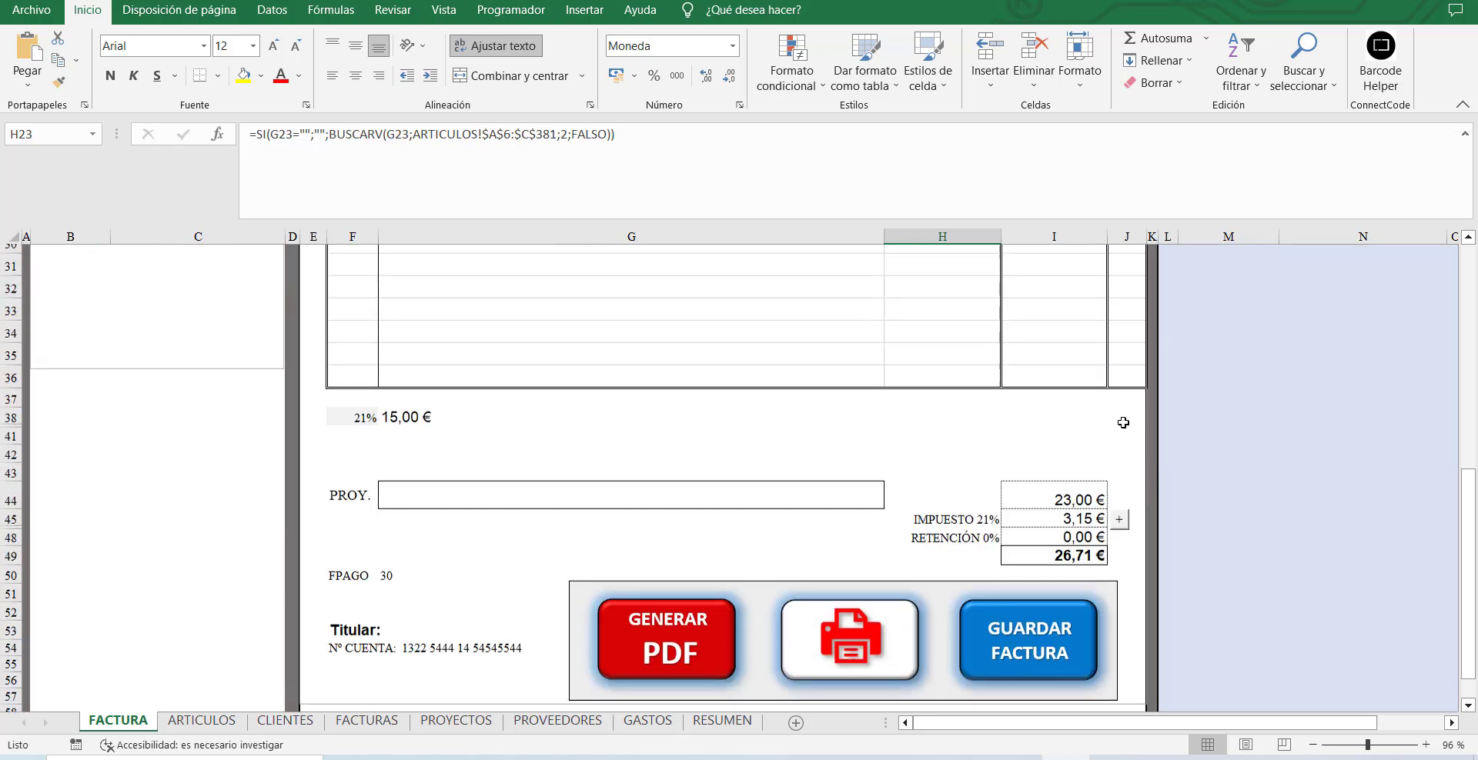
scroll(1123, 422, "up", 7)
scroll(1109, 455, "down", 5)
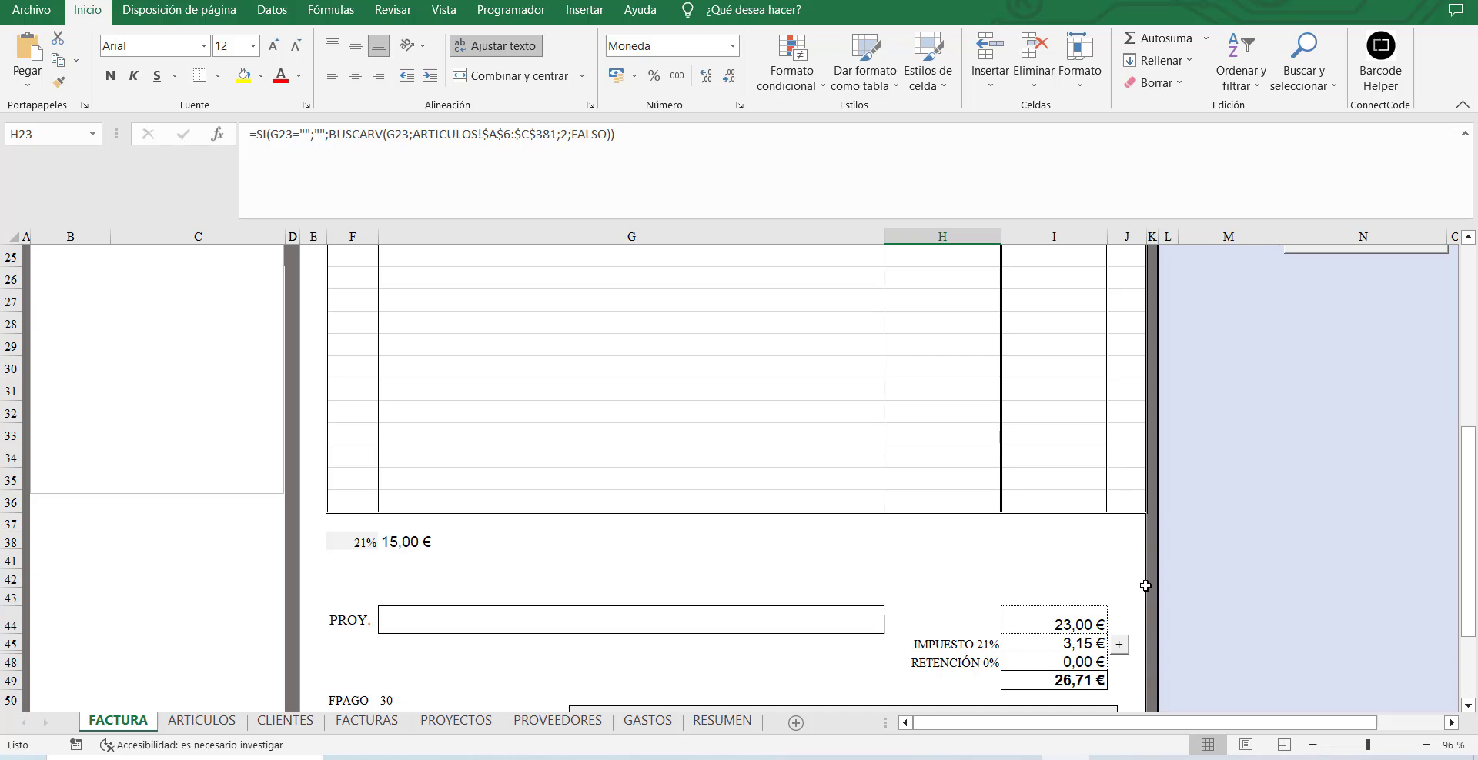
left_click(1120, 645)
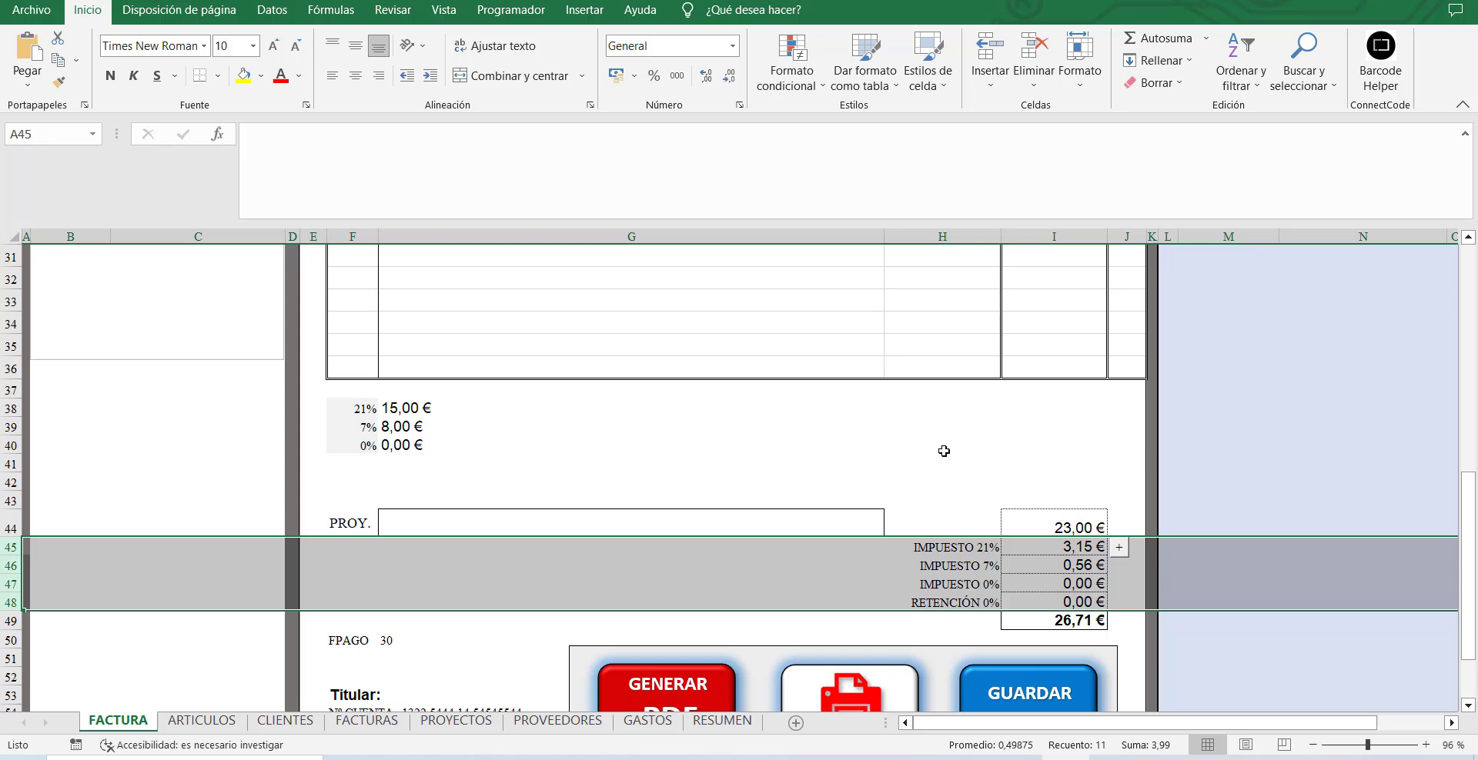
Set the third tax rate to 3% in both the tax-base breakdown (F40) and the tax totals (H47).
scroll(944, 452, "up", 5)
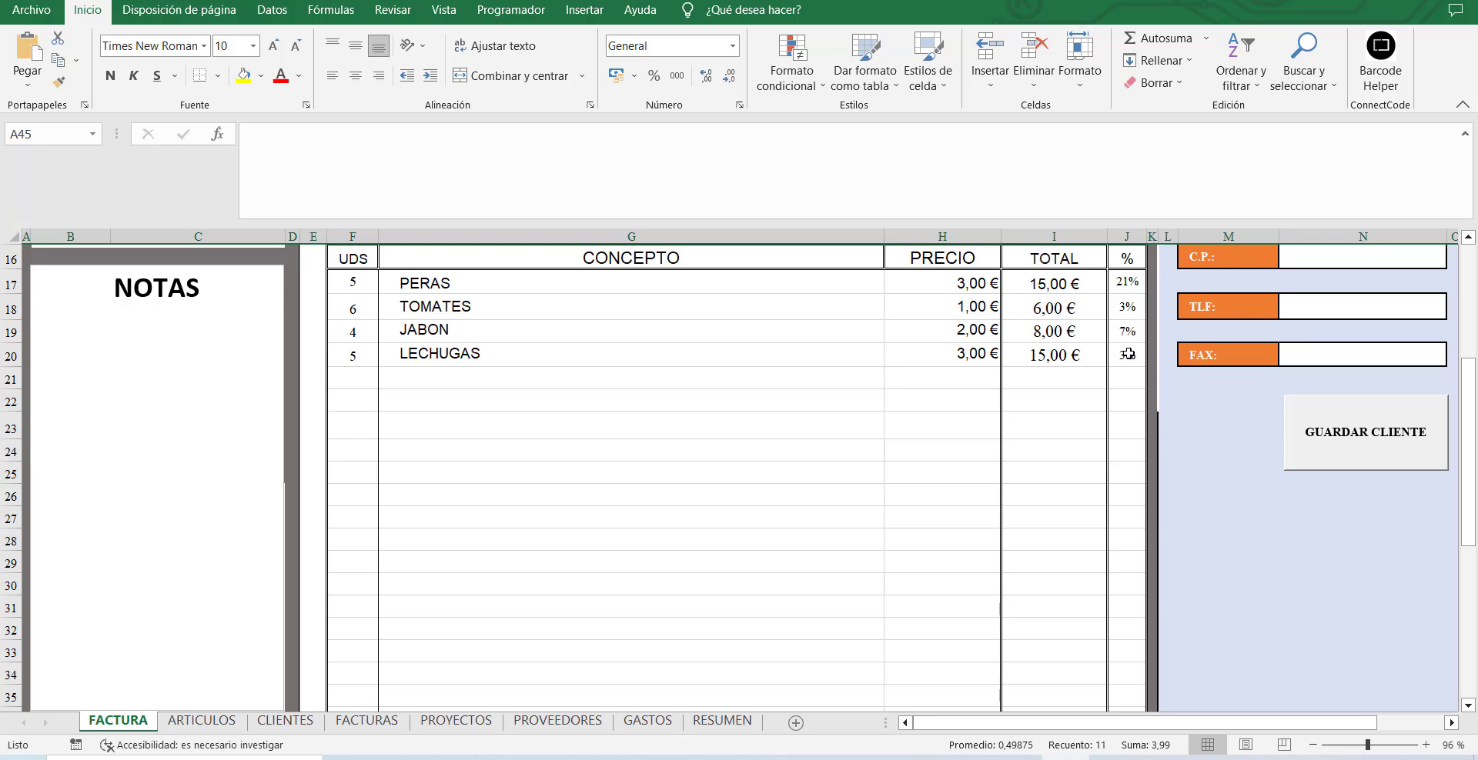
scroll(890, 551, "down", 3)
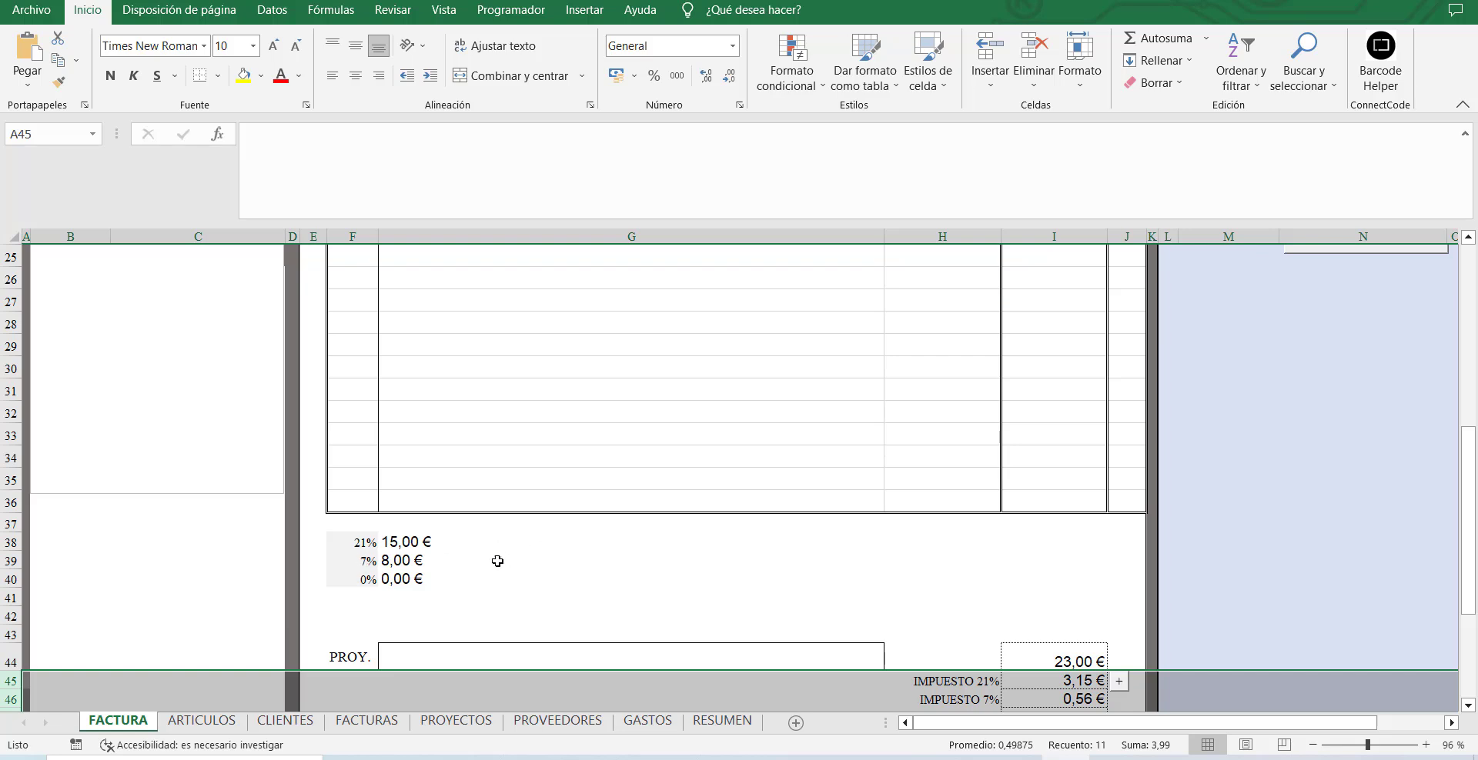
left_click(360, 581)
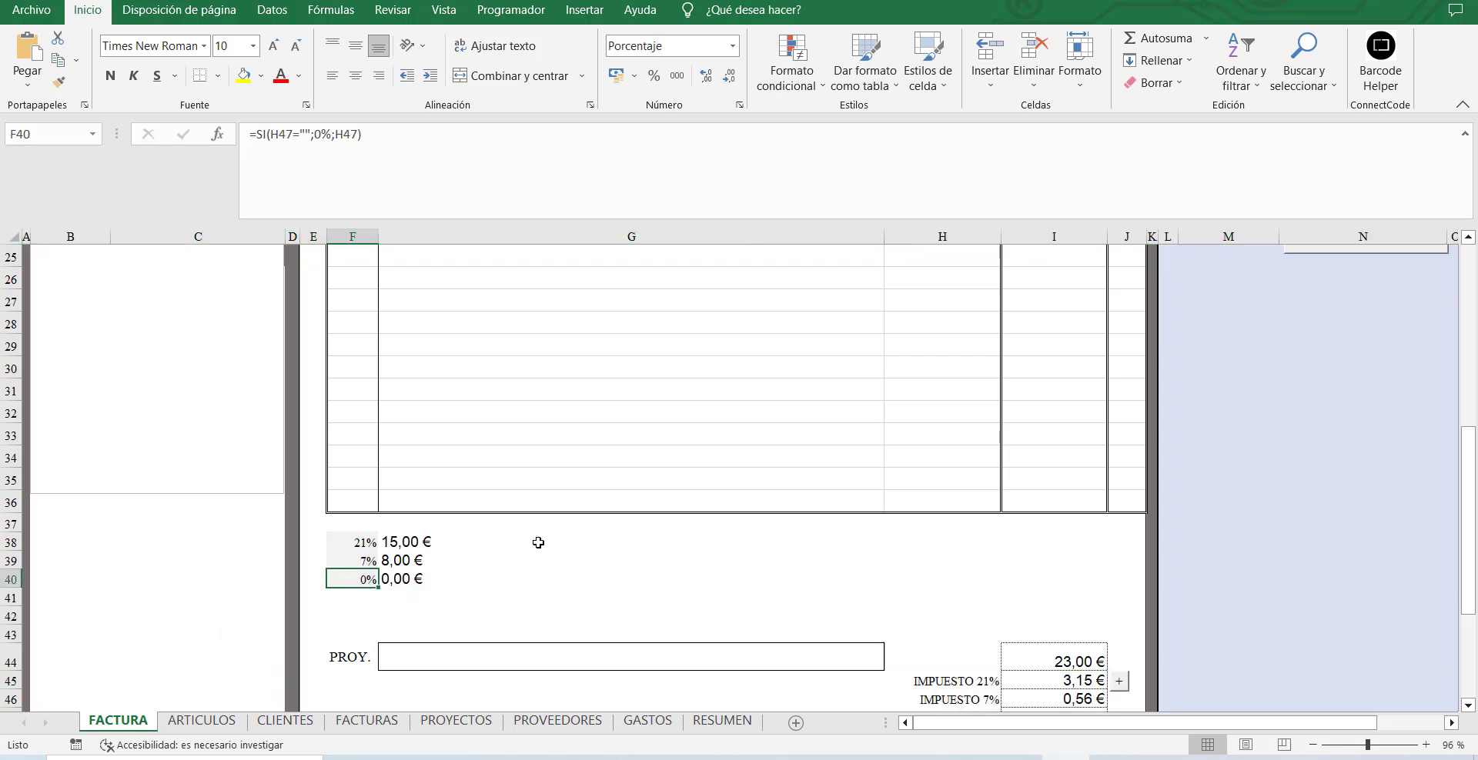
type("3")
left_click(577, 609)
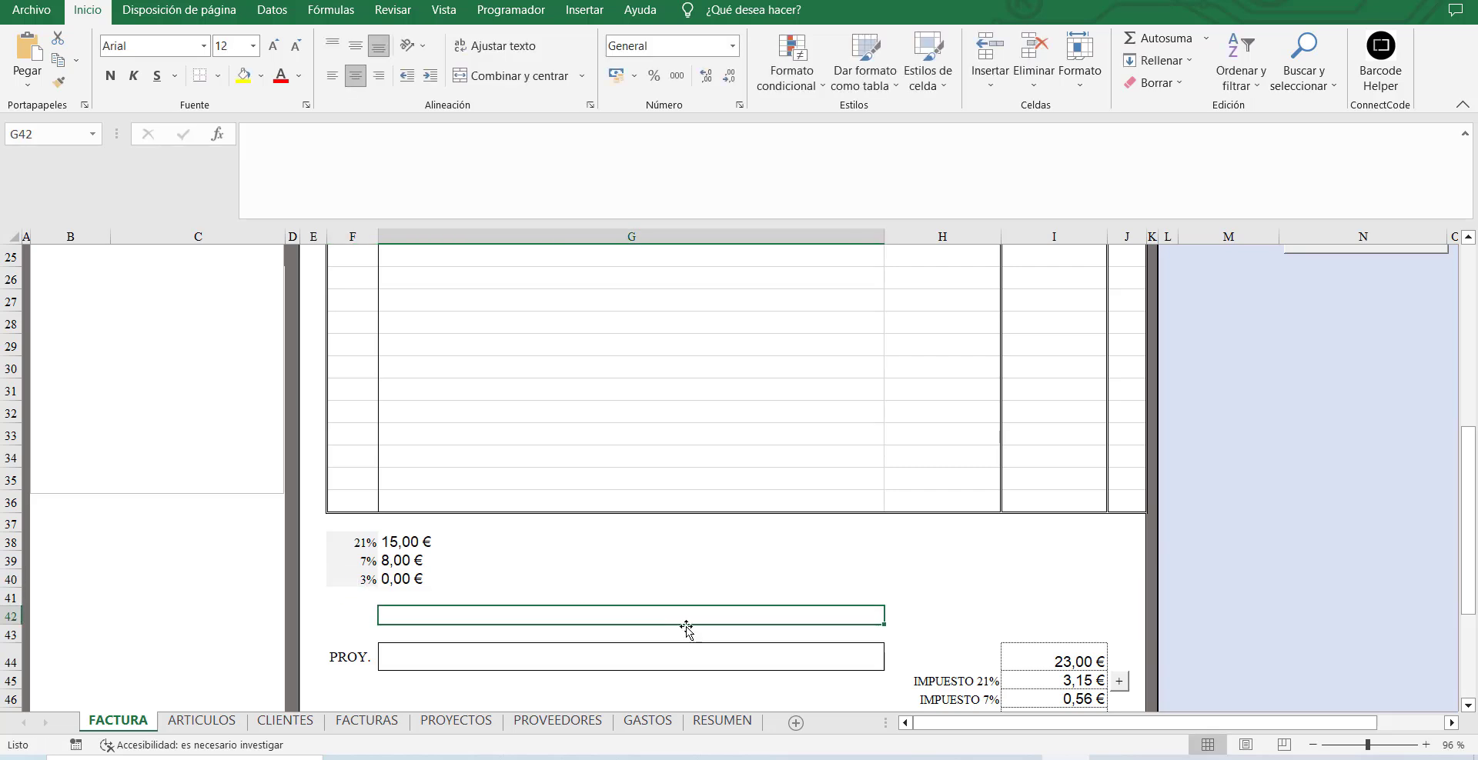
scroll(916, 628, "down", 1)
left_click(942, 651)
type("3")
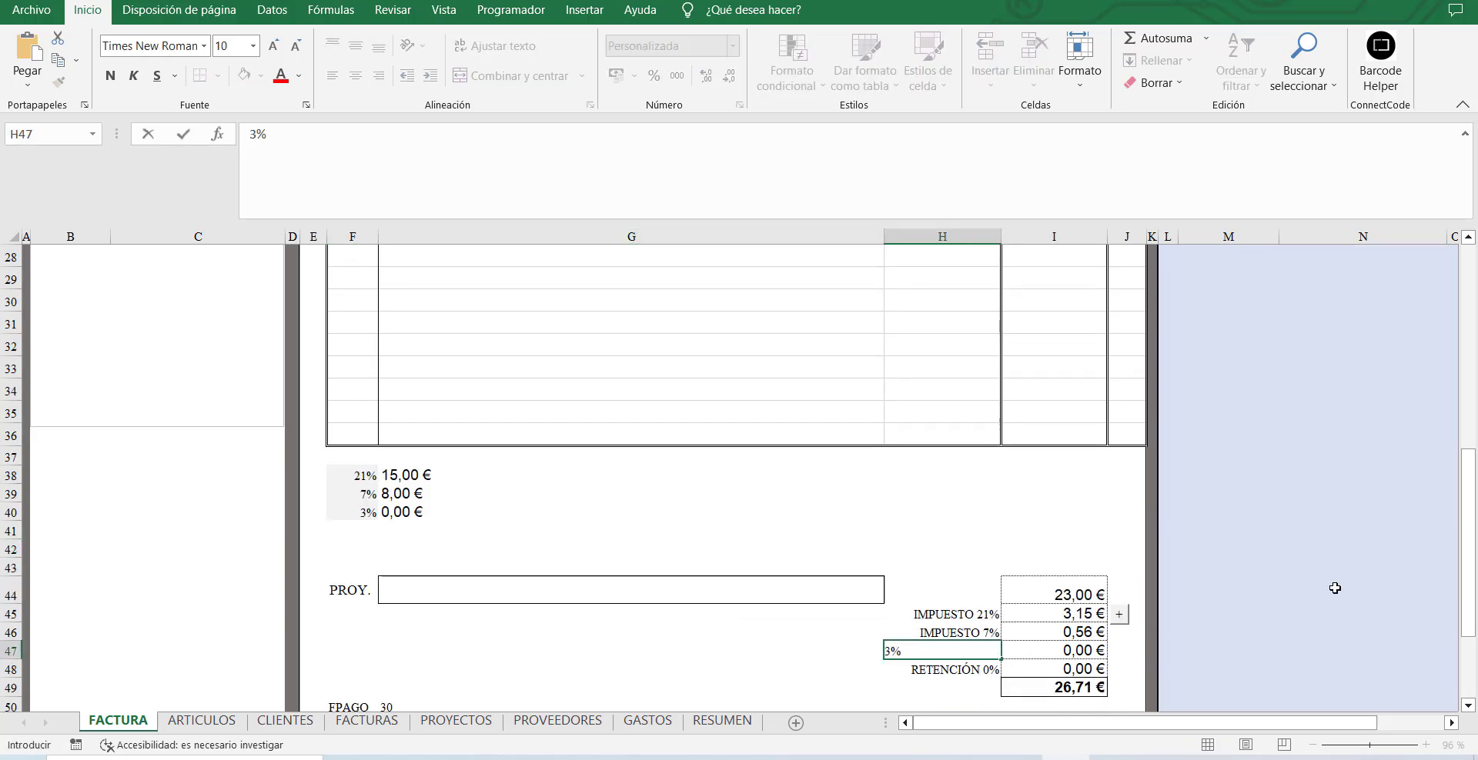
key("Return")
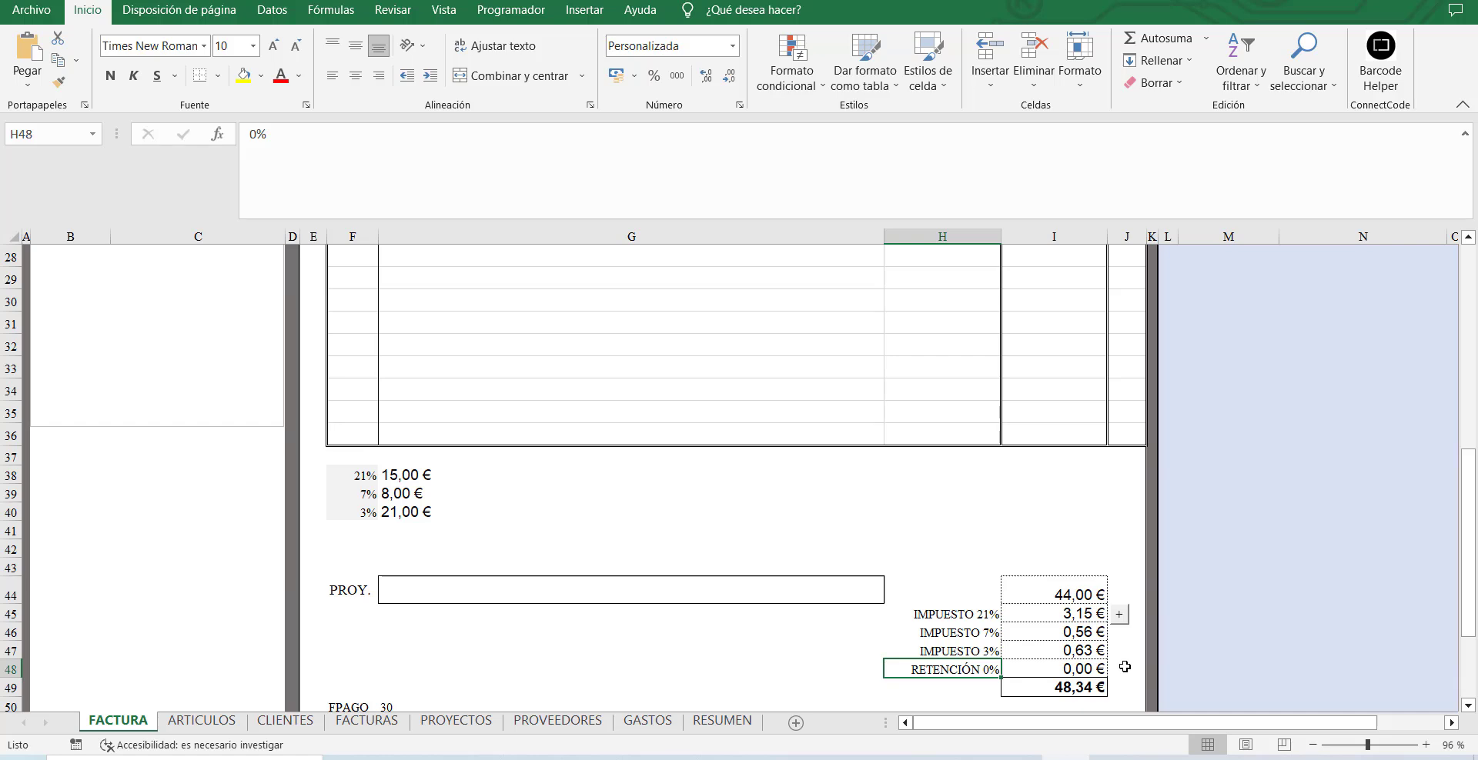
Review the invoice lines and tax totals, and save the completed invoice.
scroll(1124, 667, "up", 9)
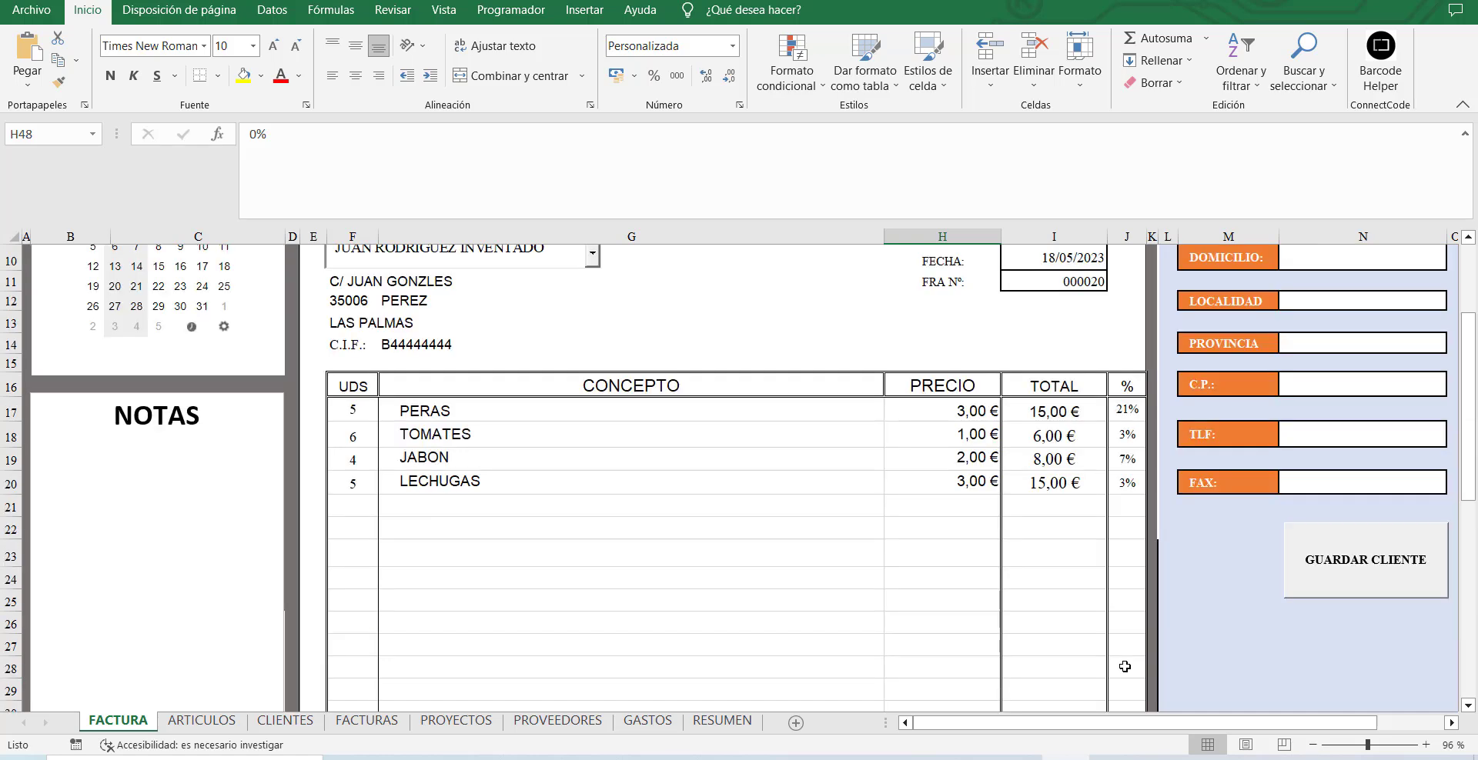
scroll(1125, 466, "down", 11)
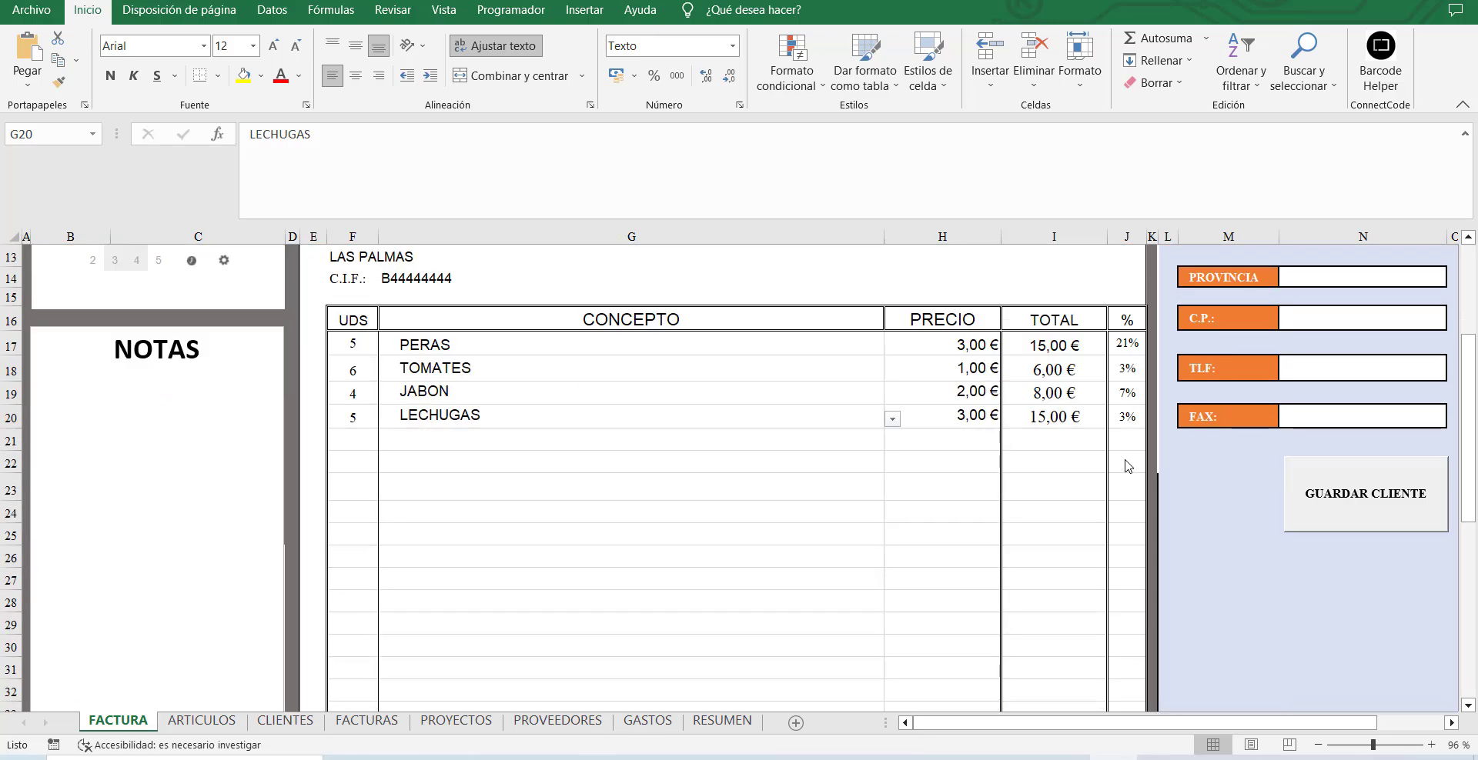
scroll(1127, 465, "down", 2)
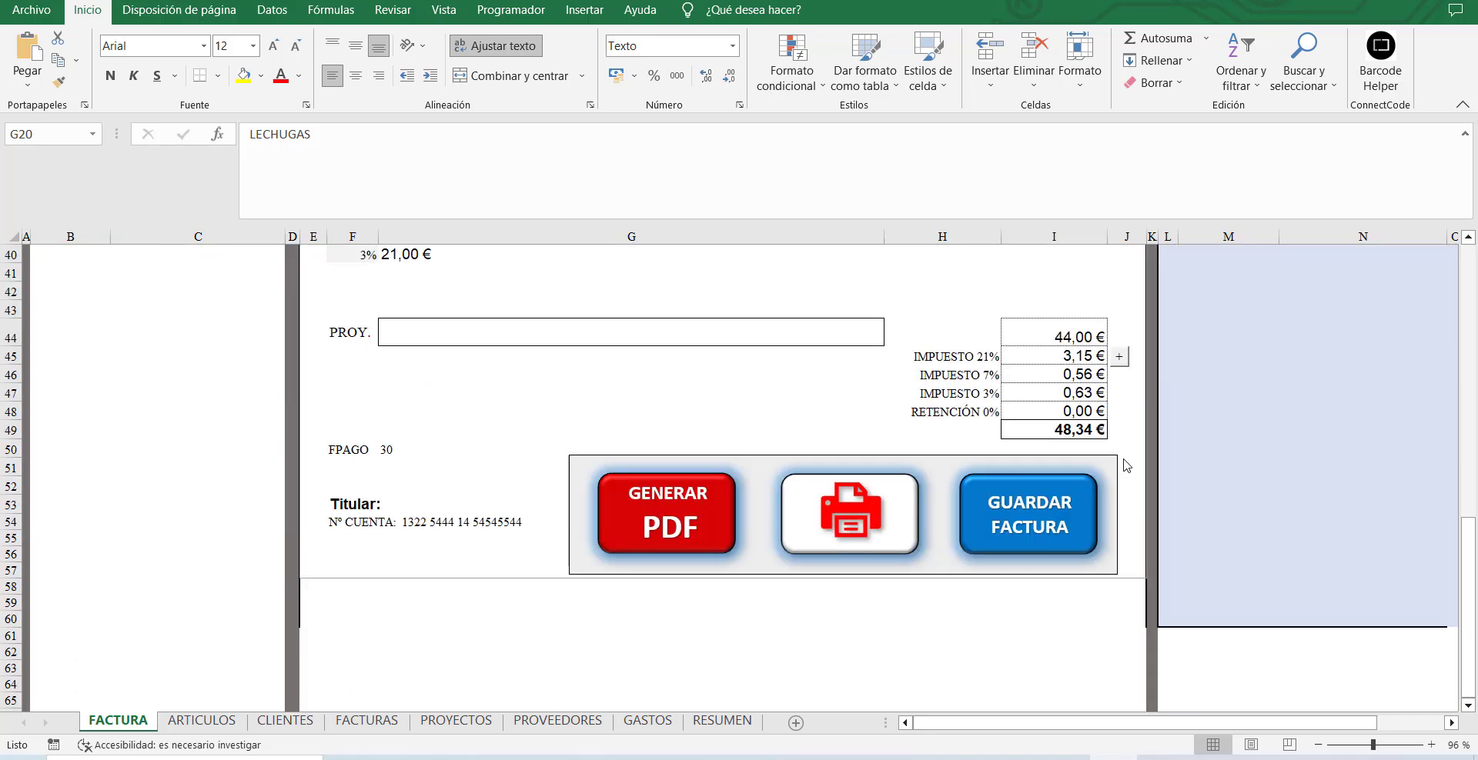
left_click(1031, 530)
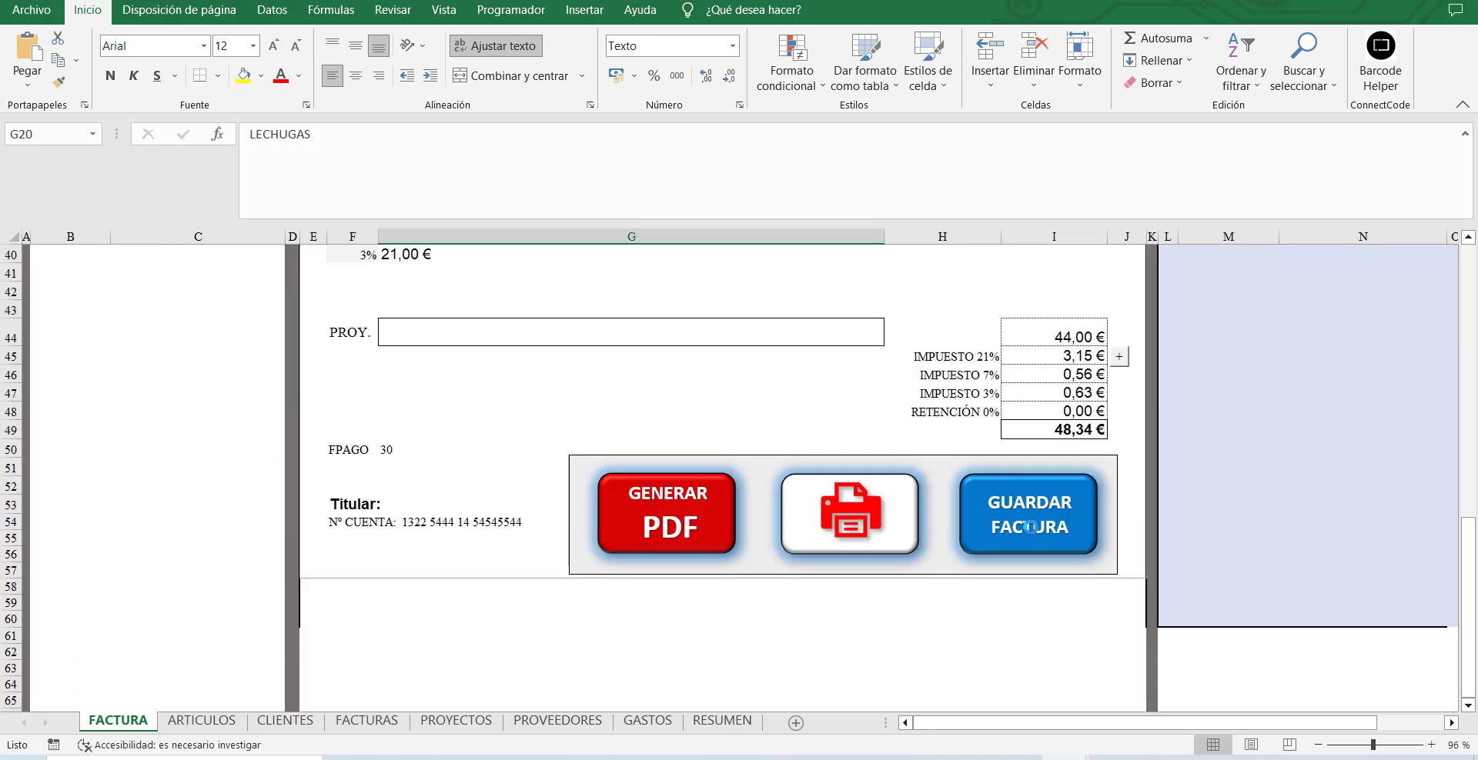
left_click(777, 438)
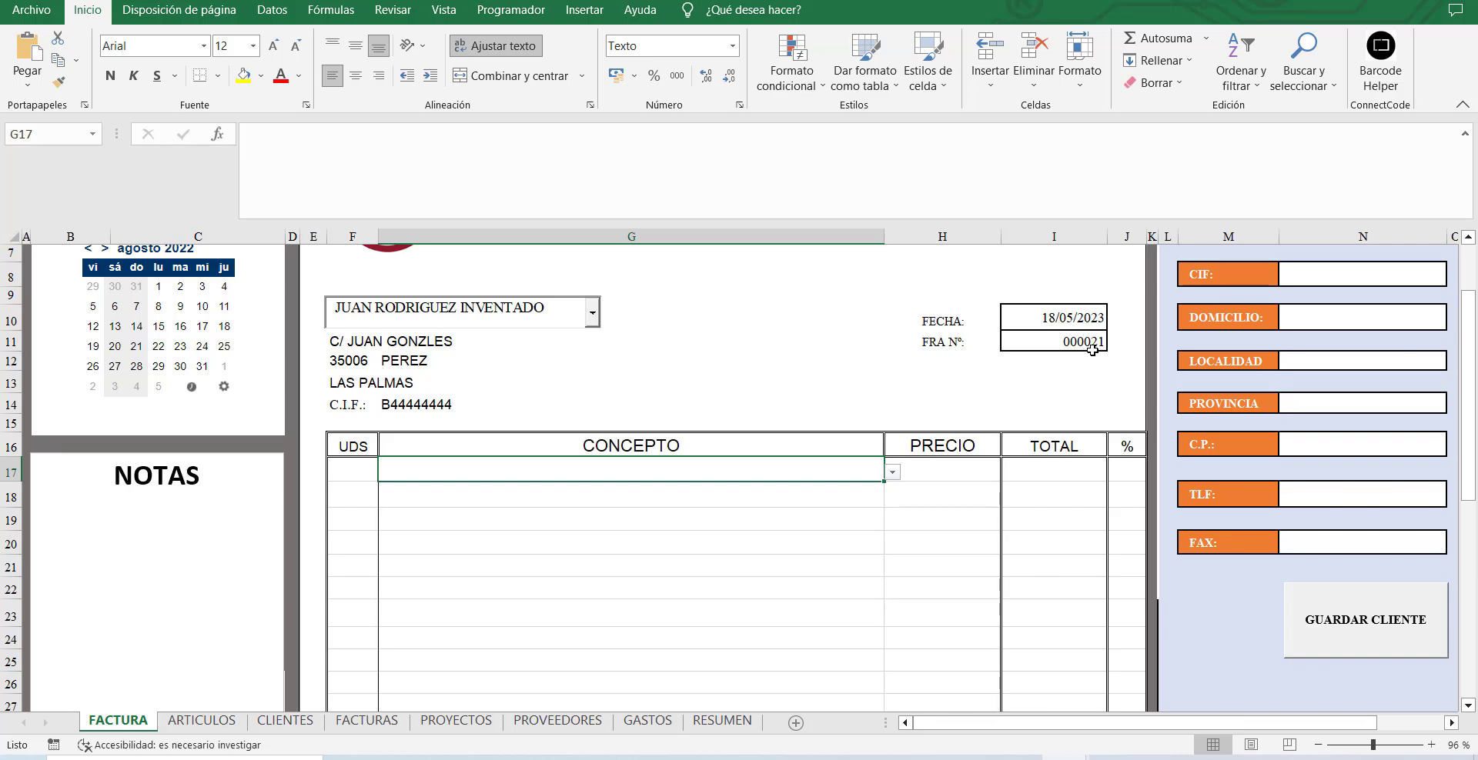
Enter 000020 as the invoice number and load that saved invoice for editing.
scroll(1092, 350, "up", 2)
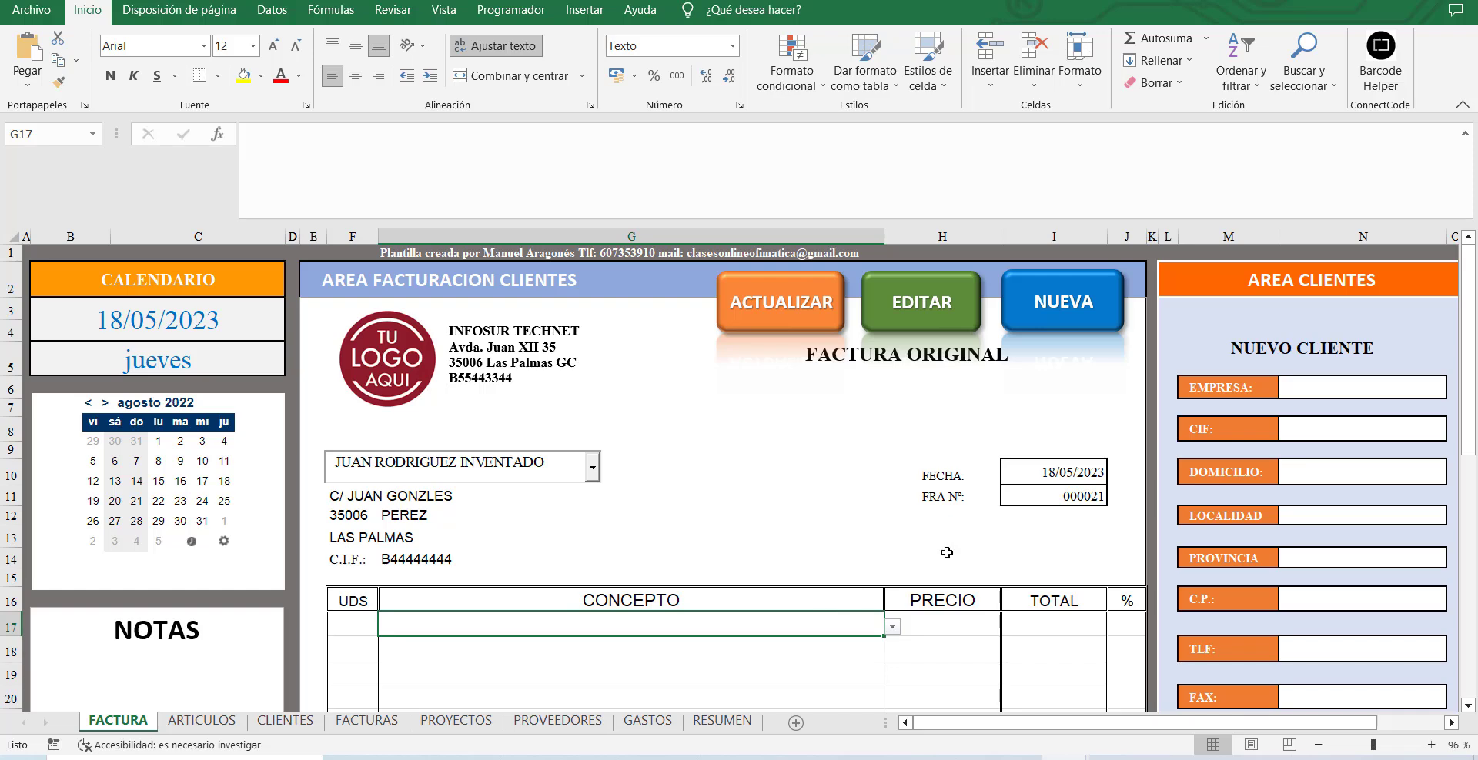
left_click(1050, 499)
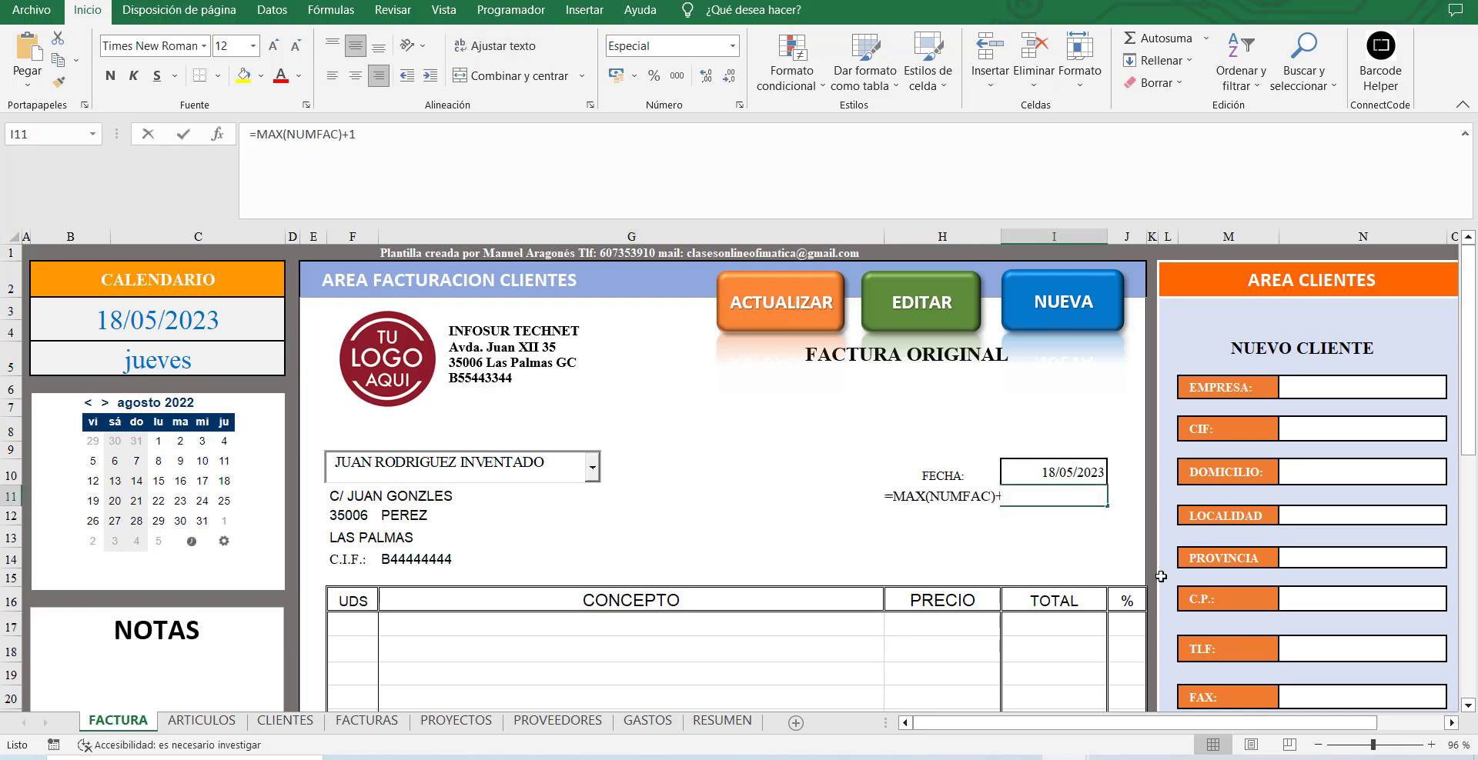
type("000020")
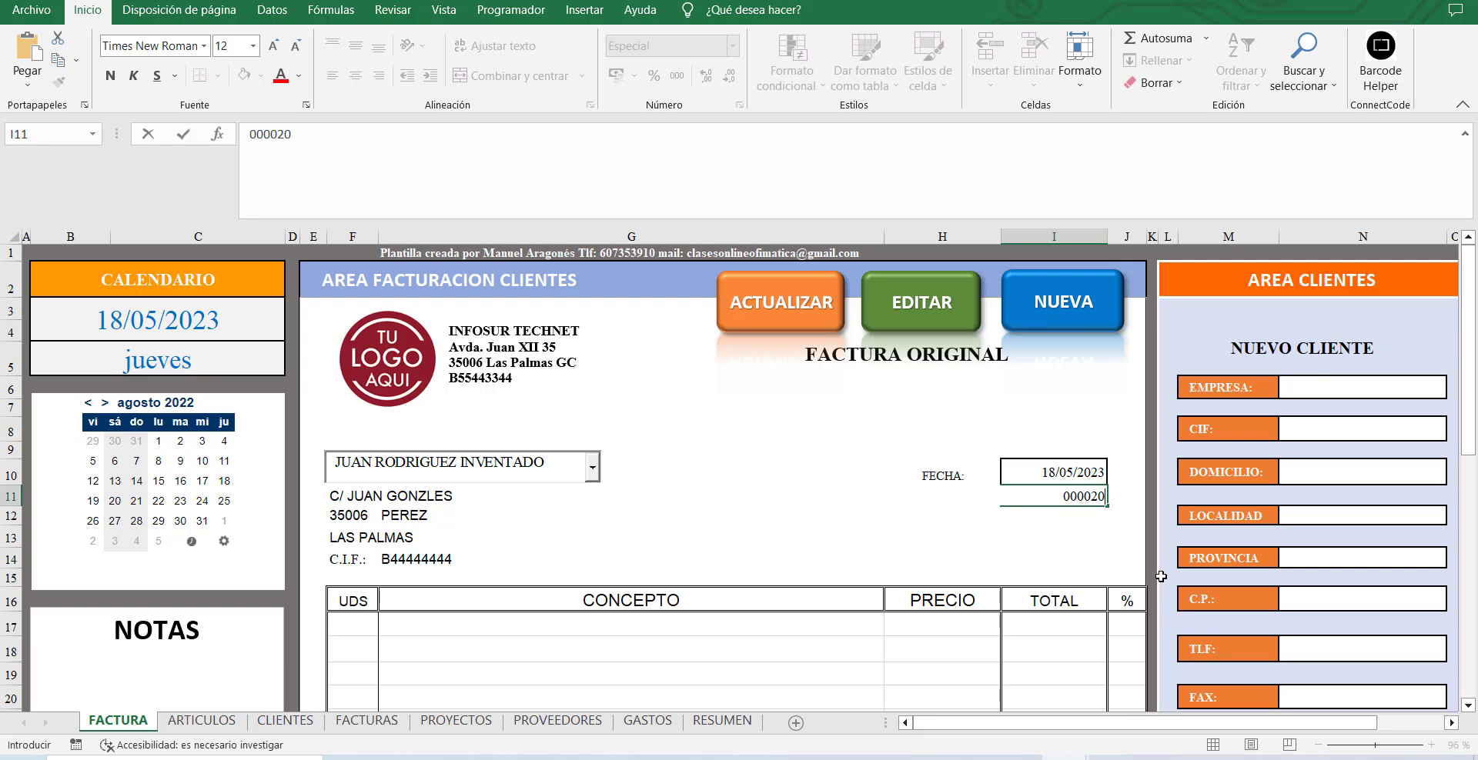
key("Return")
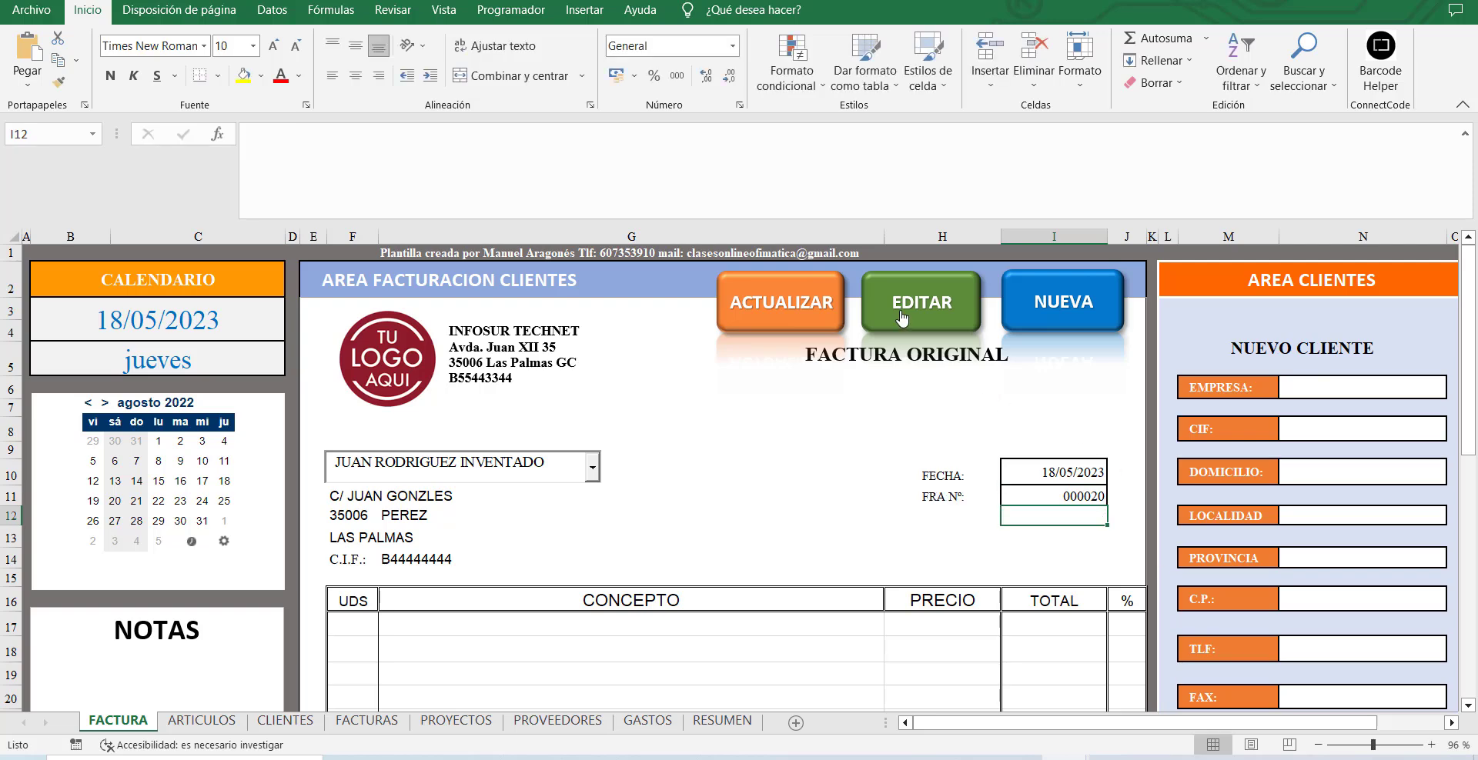
left_click(933, 316)
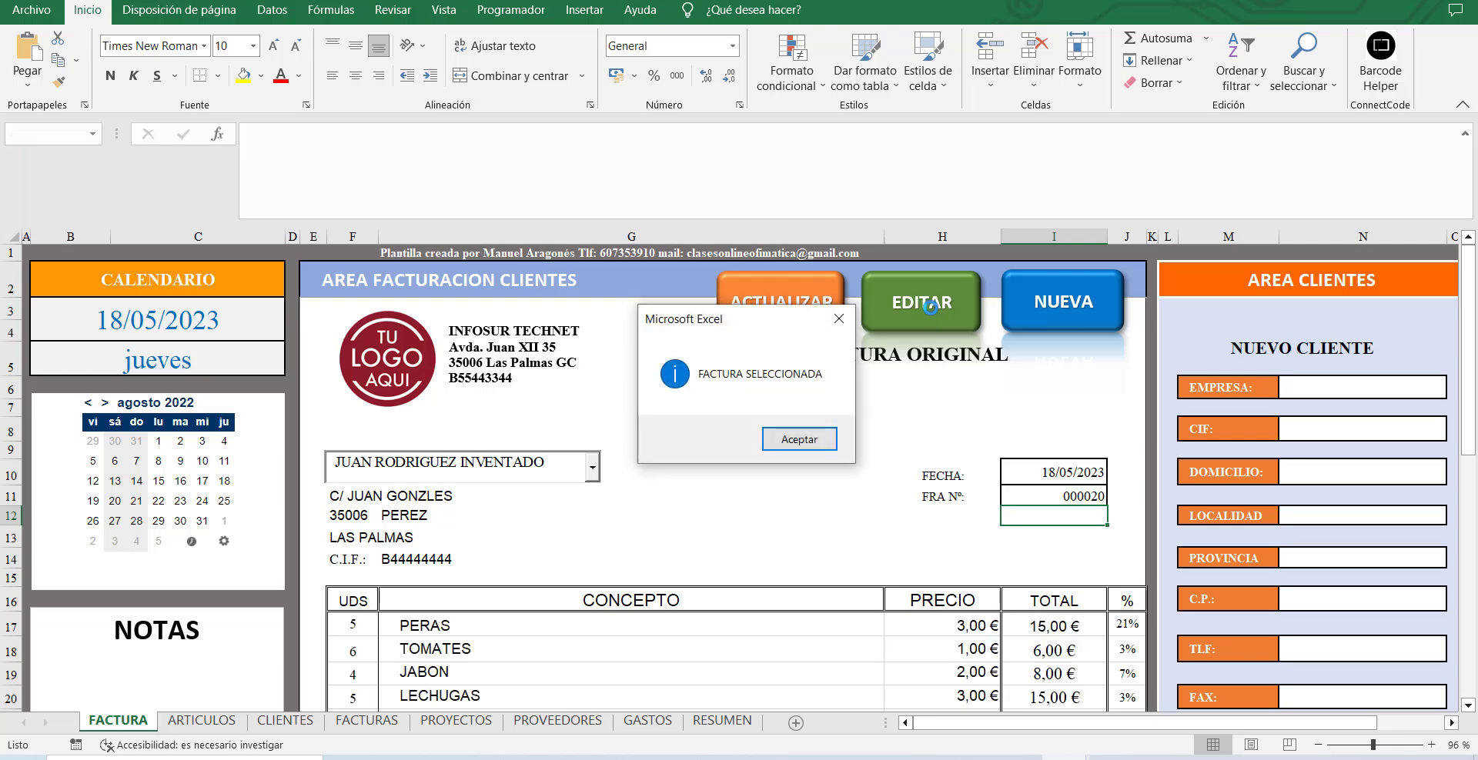
left_click(800, 439)
Review the reloaded invoice's lines and totals, and update its saved record.
scroll(711, 585, "down", 3)
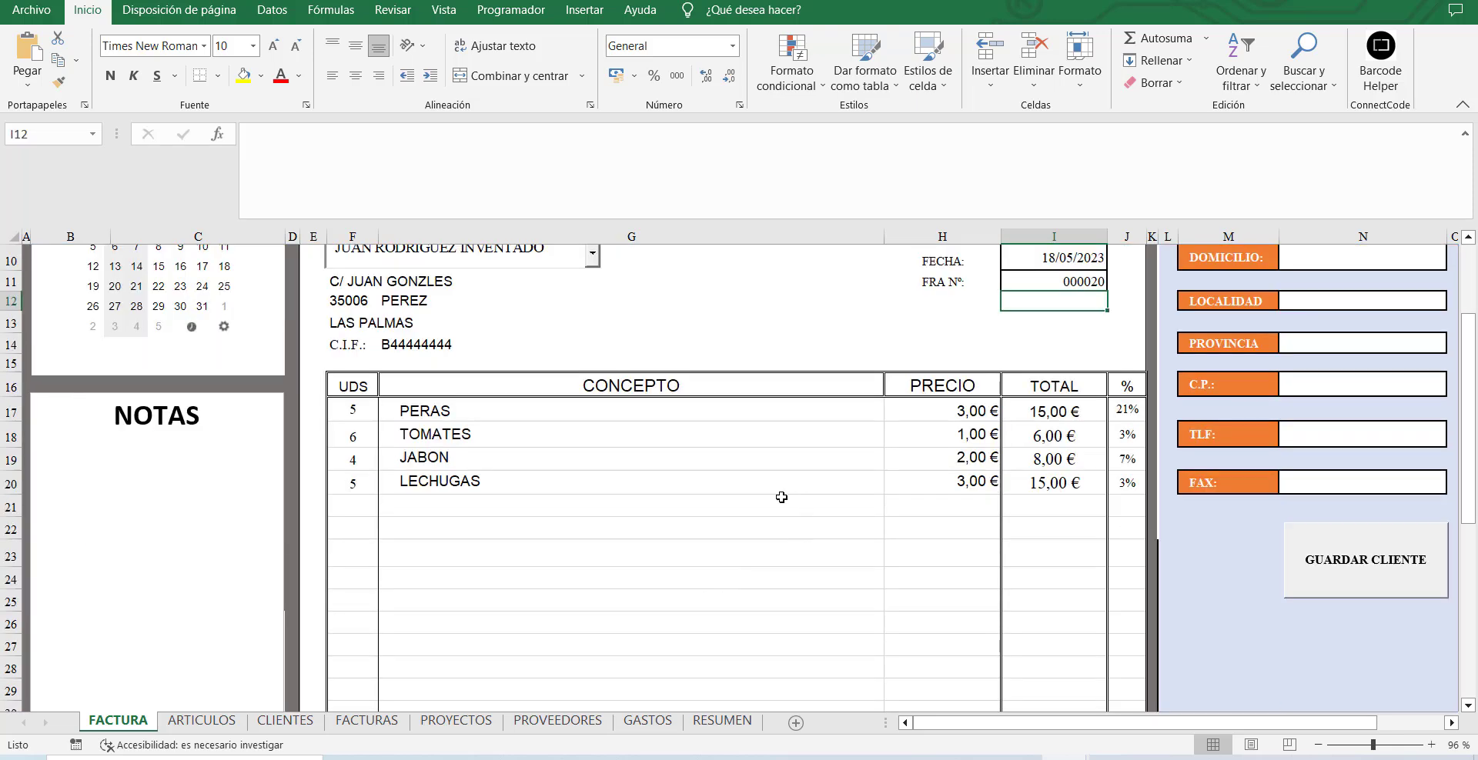
scroll(707, 528, "down", 7)
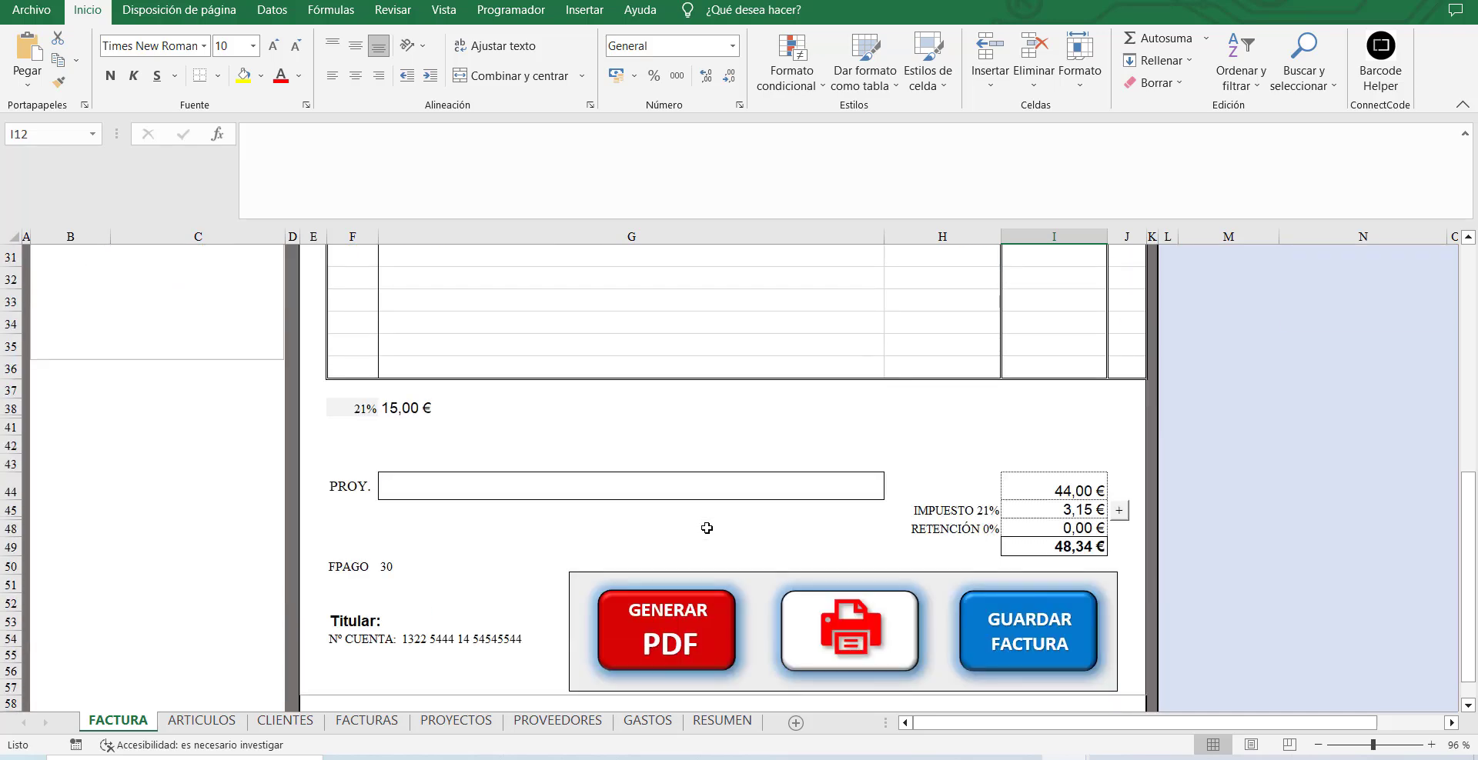
scroll(706, 528, "up", 9)
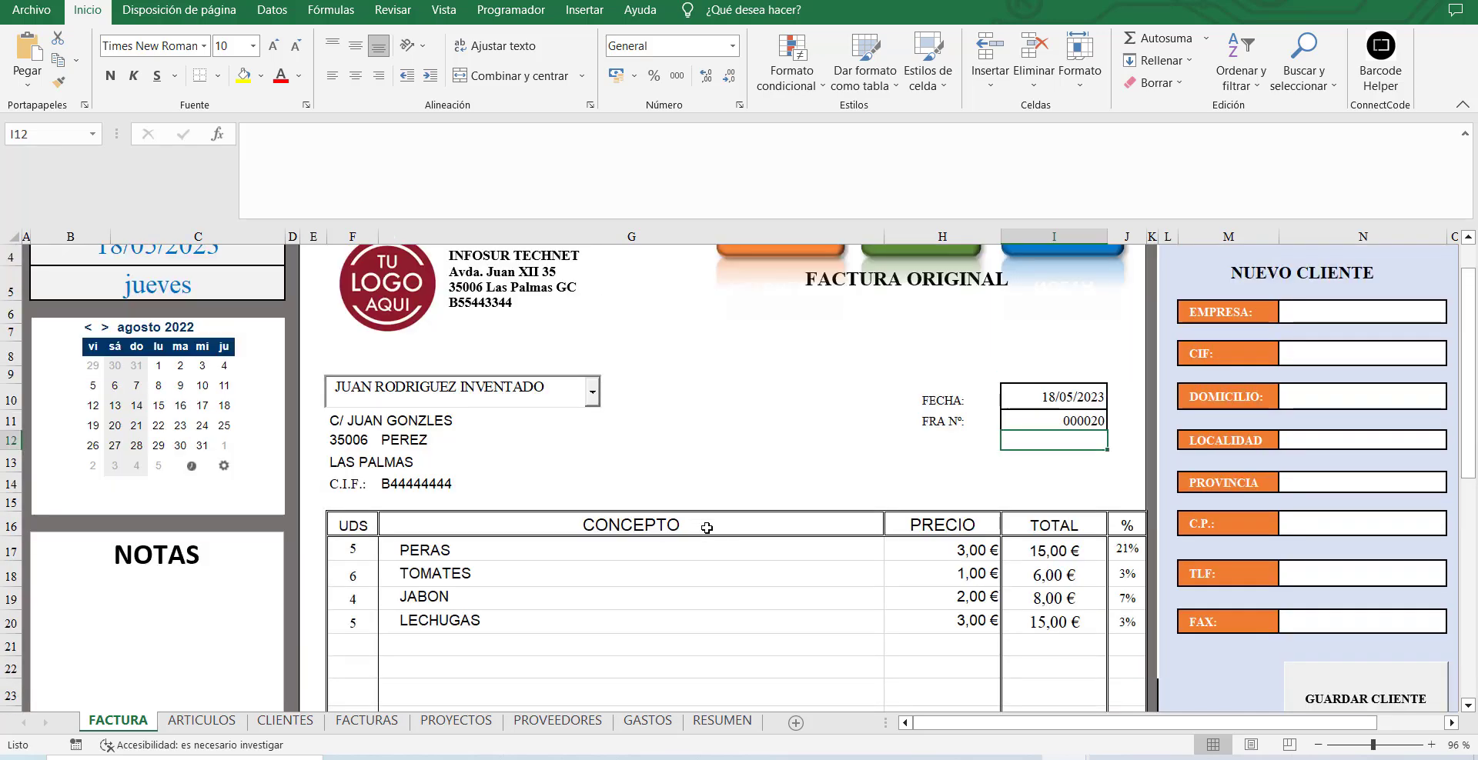
scroll(707, 528, "up", 1)
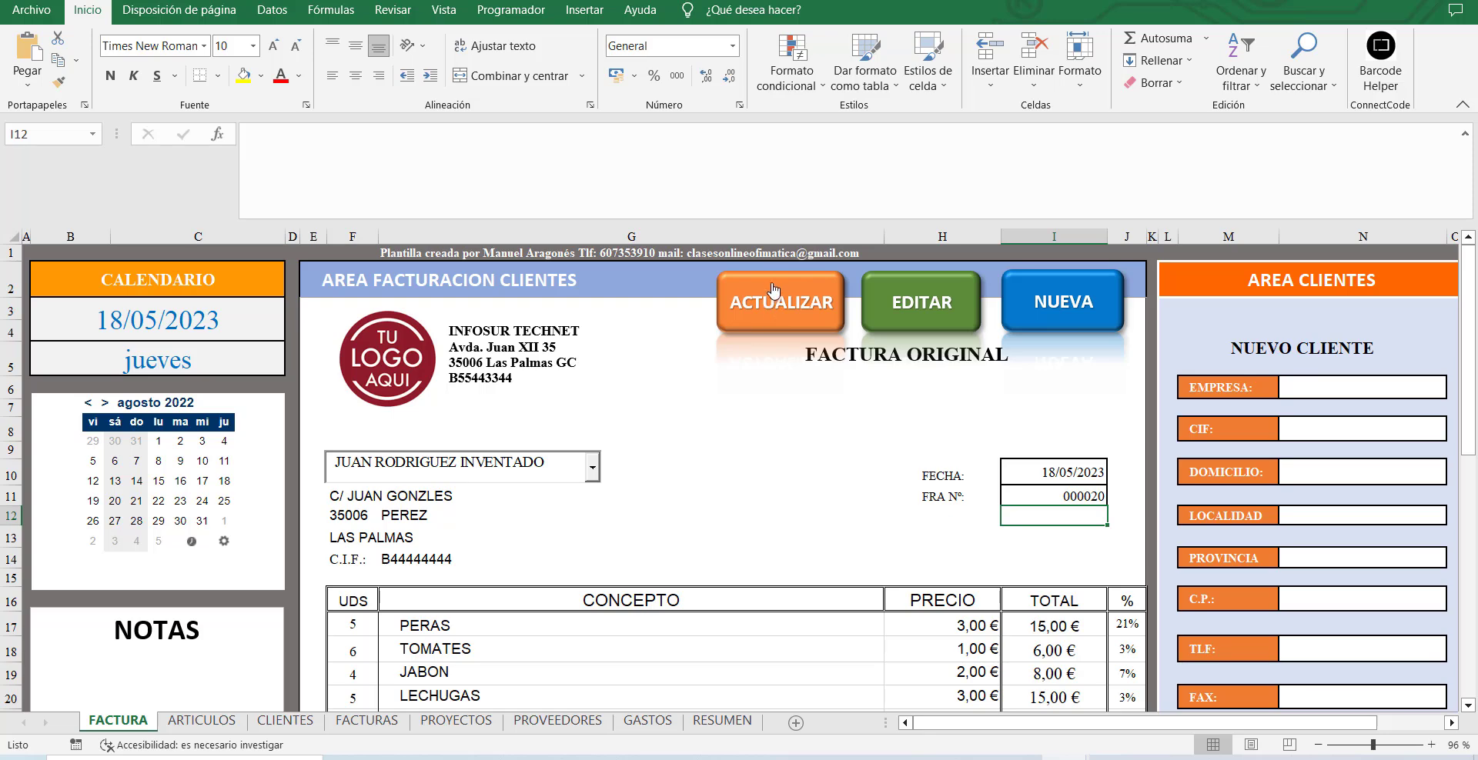
left_click(773, 290)
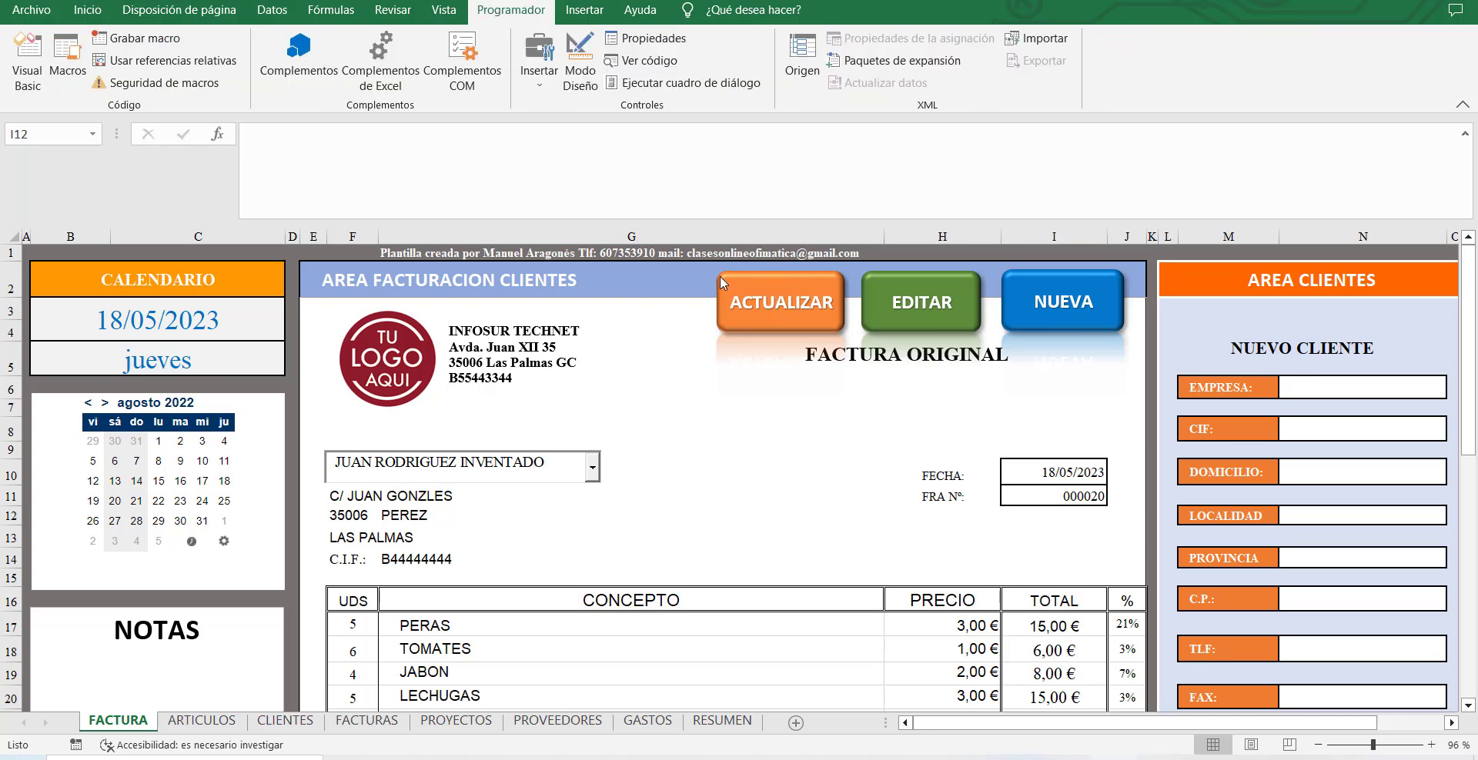
left_click(783, 310)
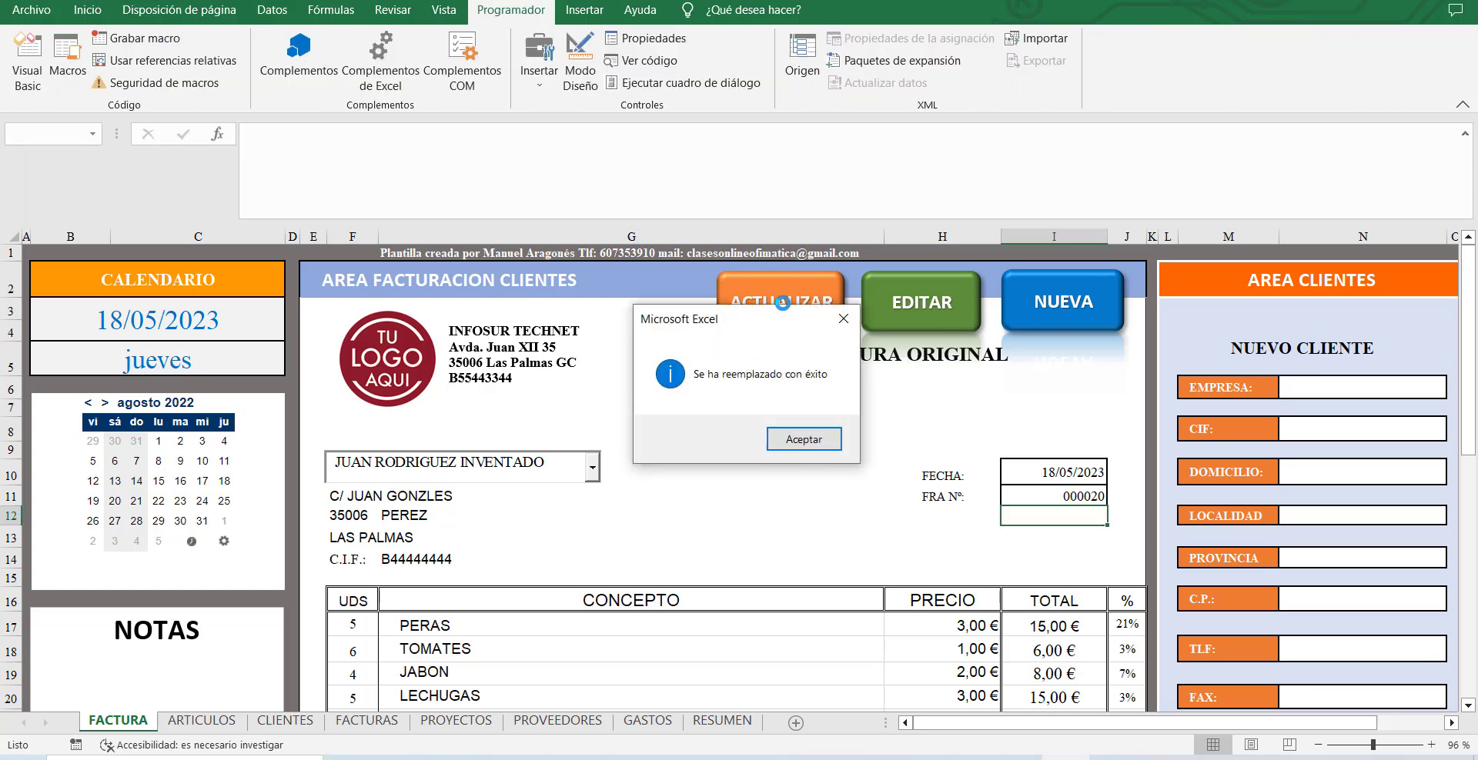
left_click(803, 439)
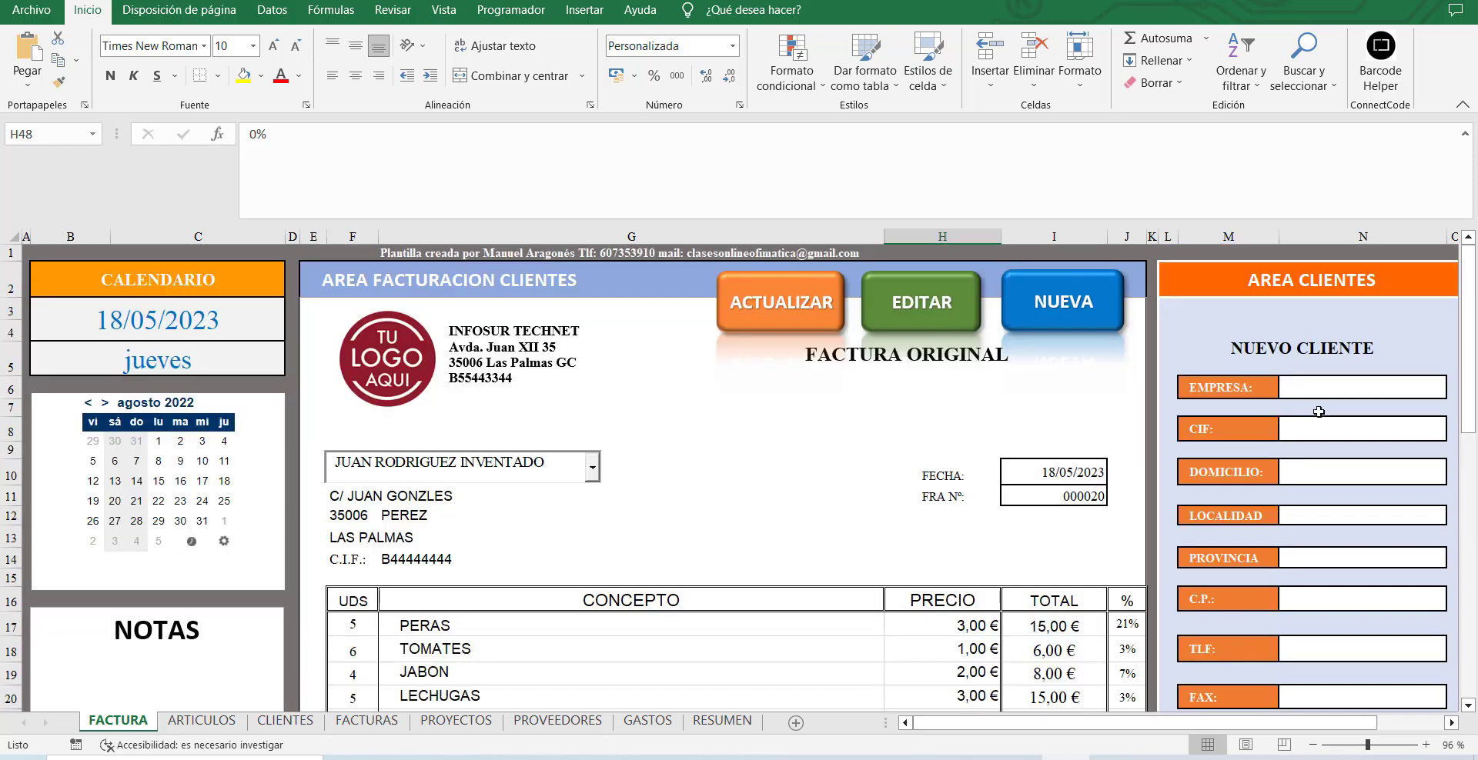
Examine the customer register, the current invoice's lines and the list of saved customer invoices.
left_click(285, 721)
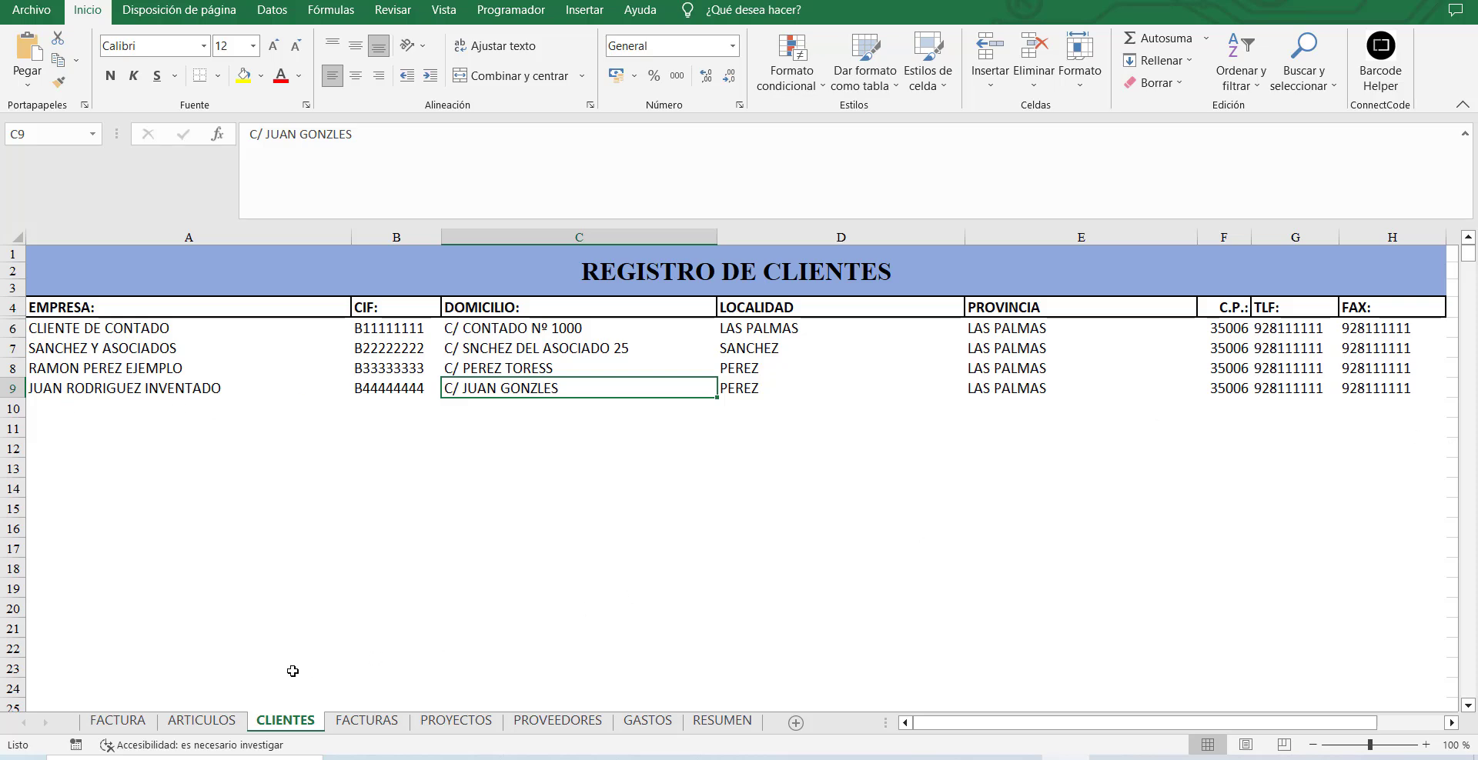
left_click(117, 727)
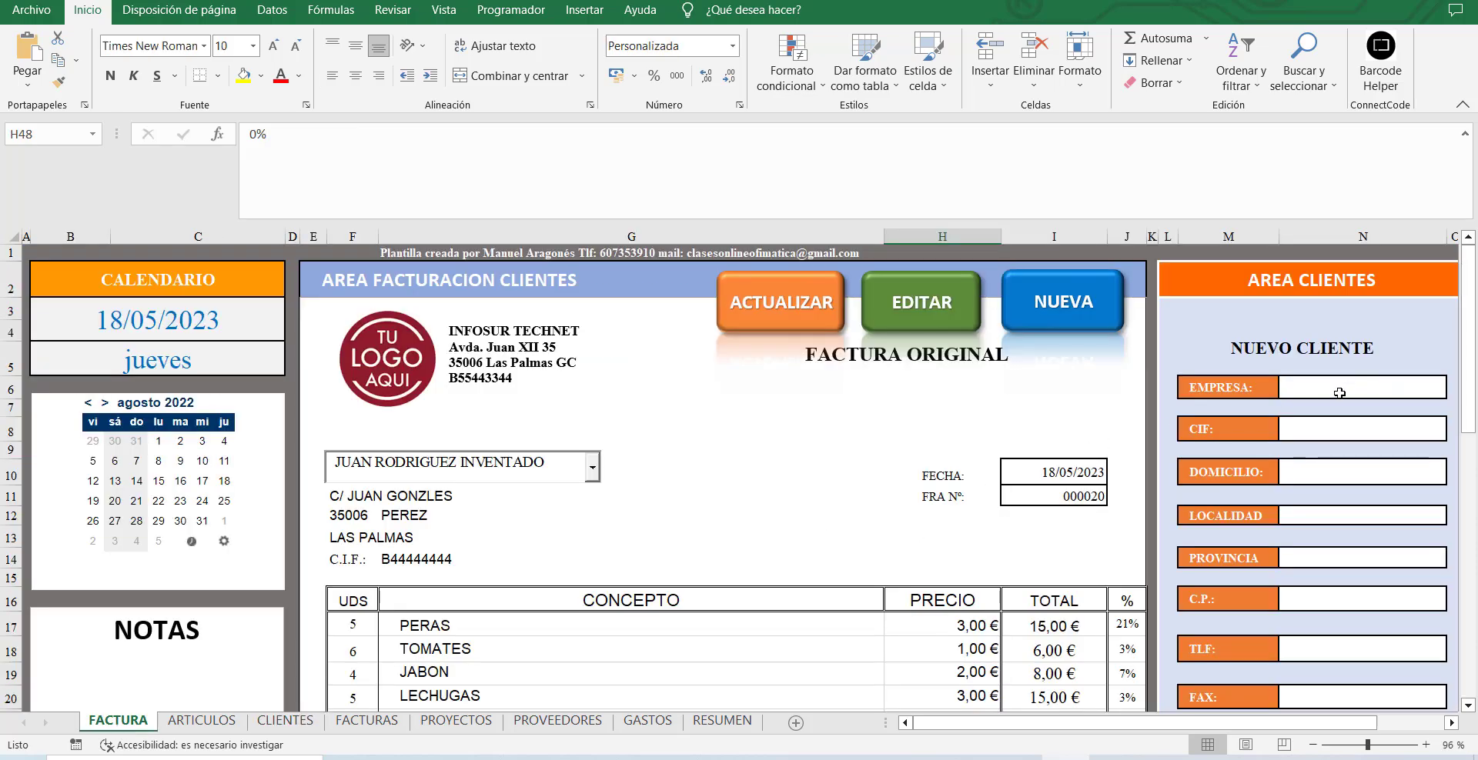
scroll(1337, 384, "down", 1)
scroll(1363, 575, "down", 2)
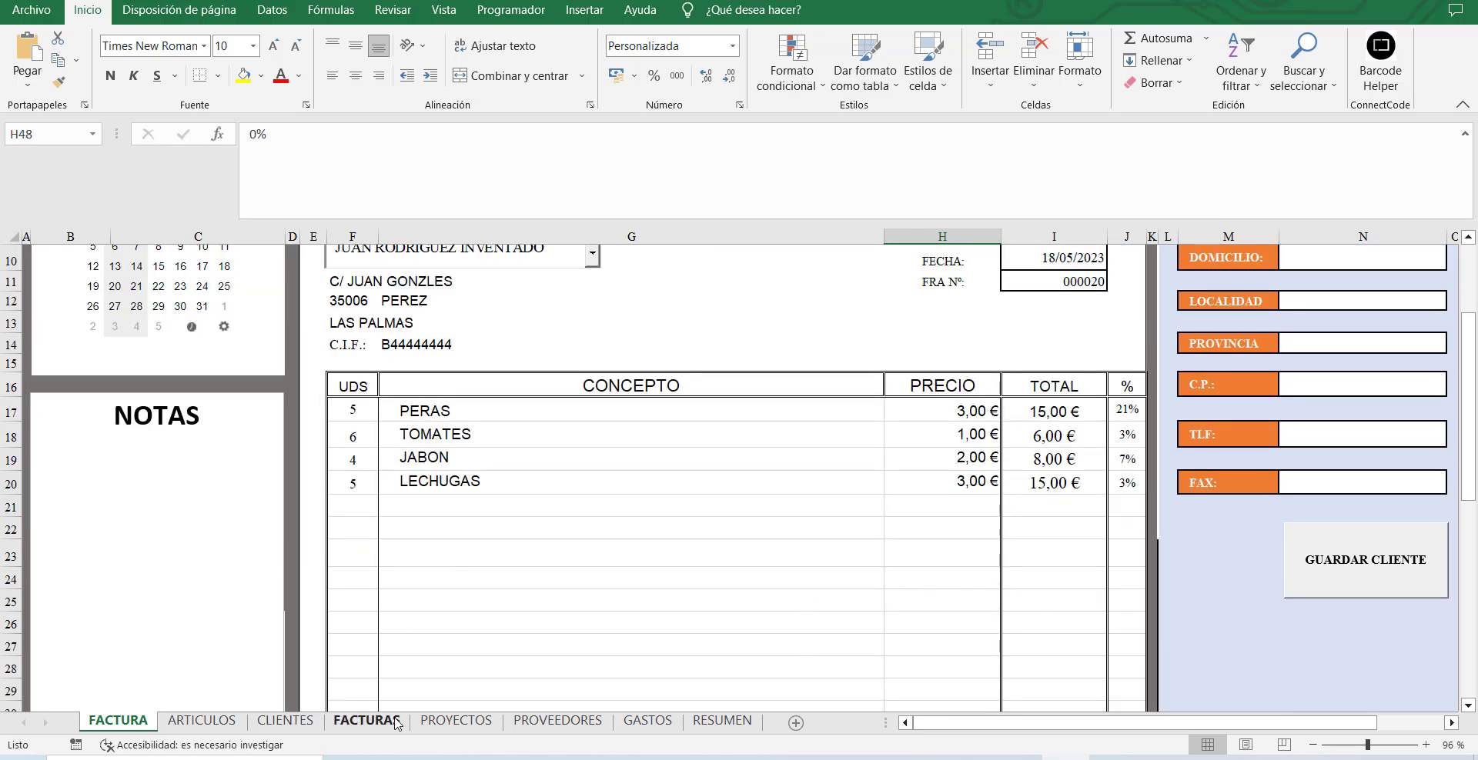
left_click(366, 721)
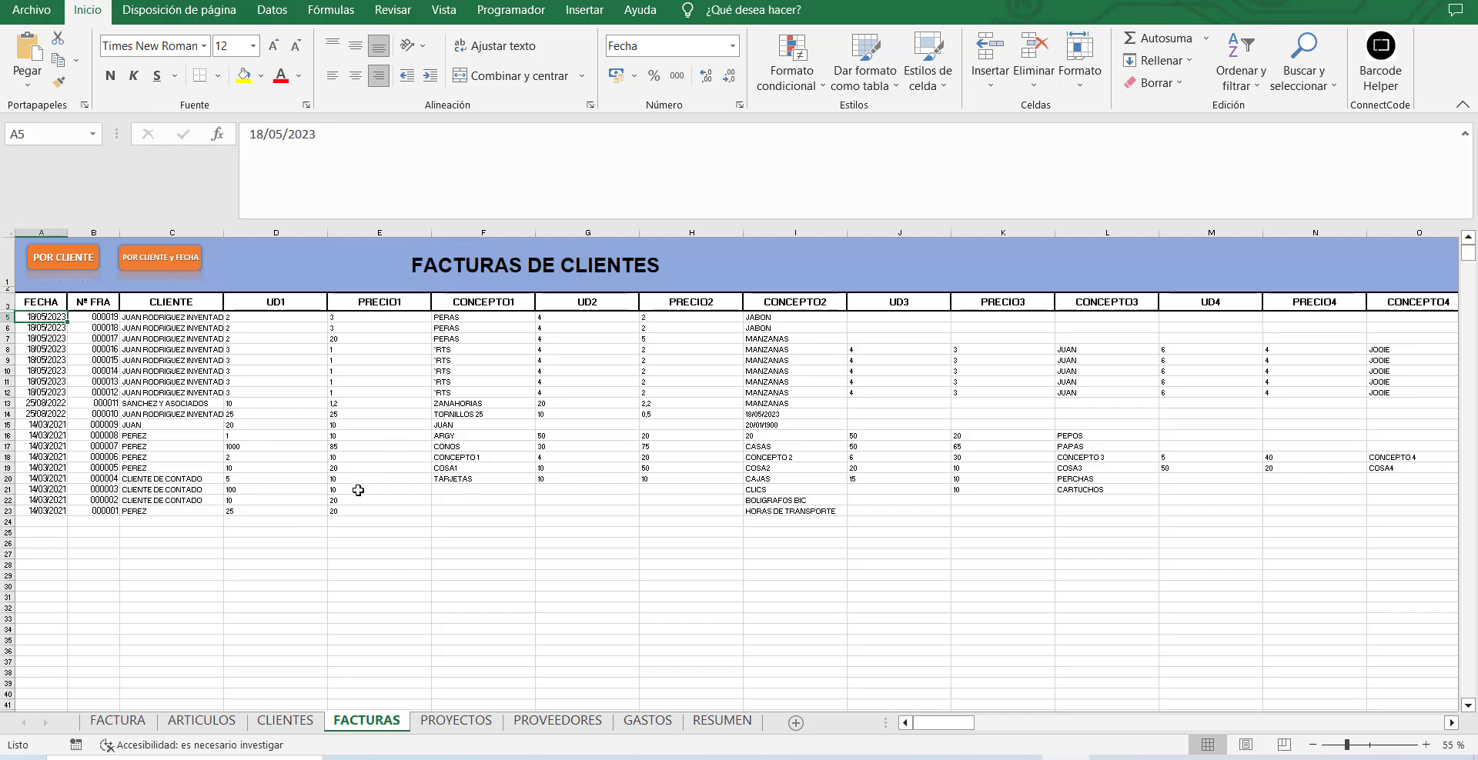
left_click(285, 721)
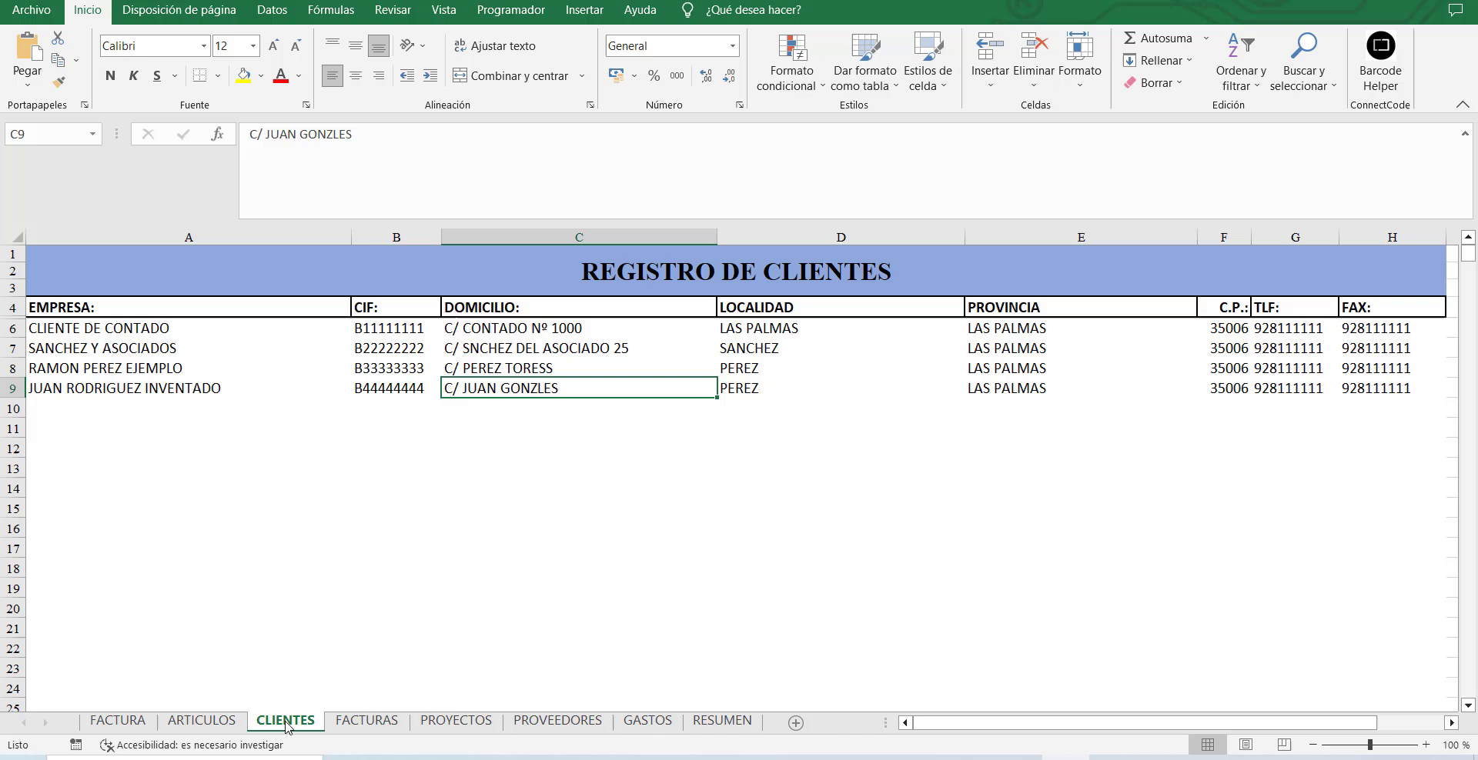
Examine the PROYECTOS, PROVEEDORES and GASTOS sheets and the total income and expense cells in RESUMEN.
left_click(462, 721)
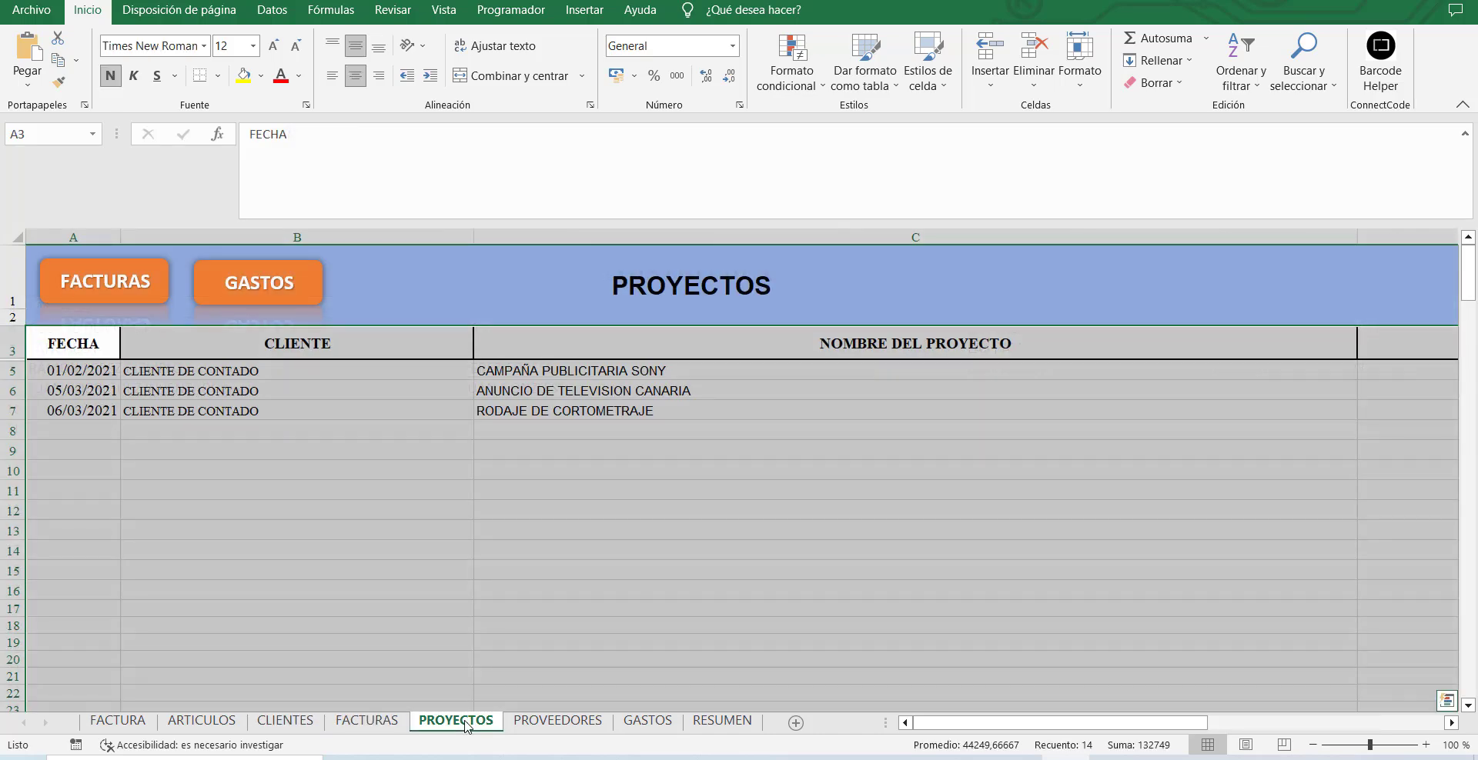
left_click(557, 721)
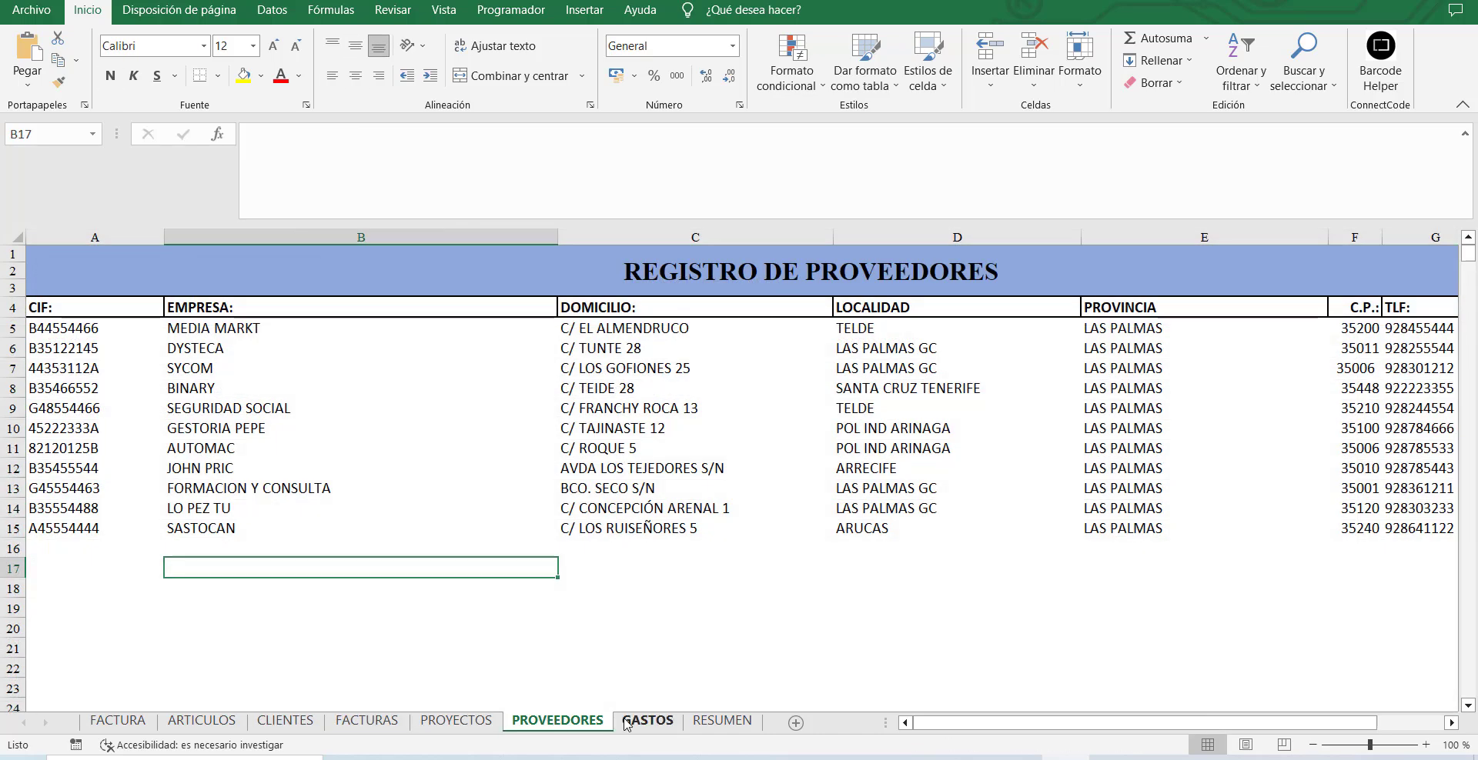
left_click(647, 721)
left_click(721, 722)
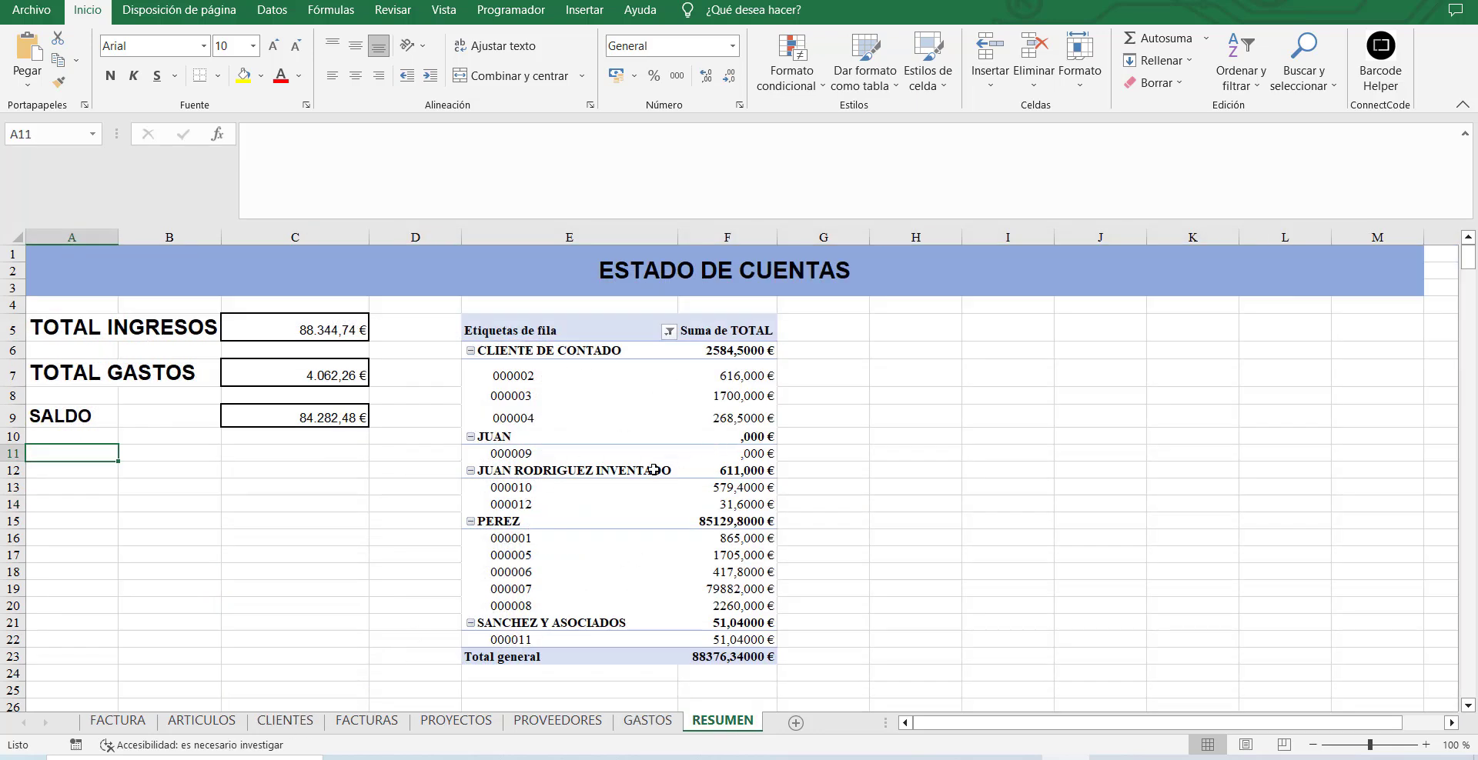
left_click(308, 329)
left_click(312, 371)
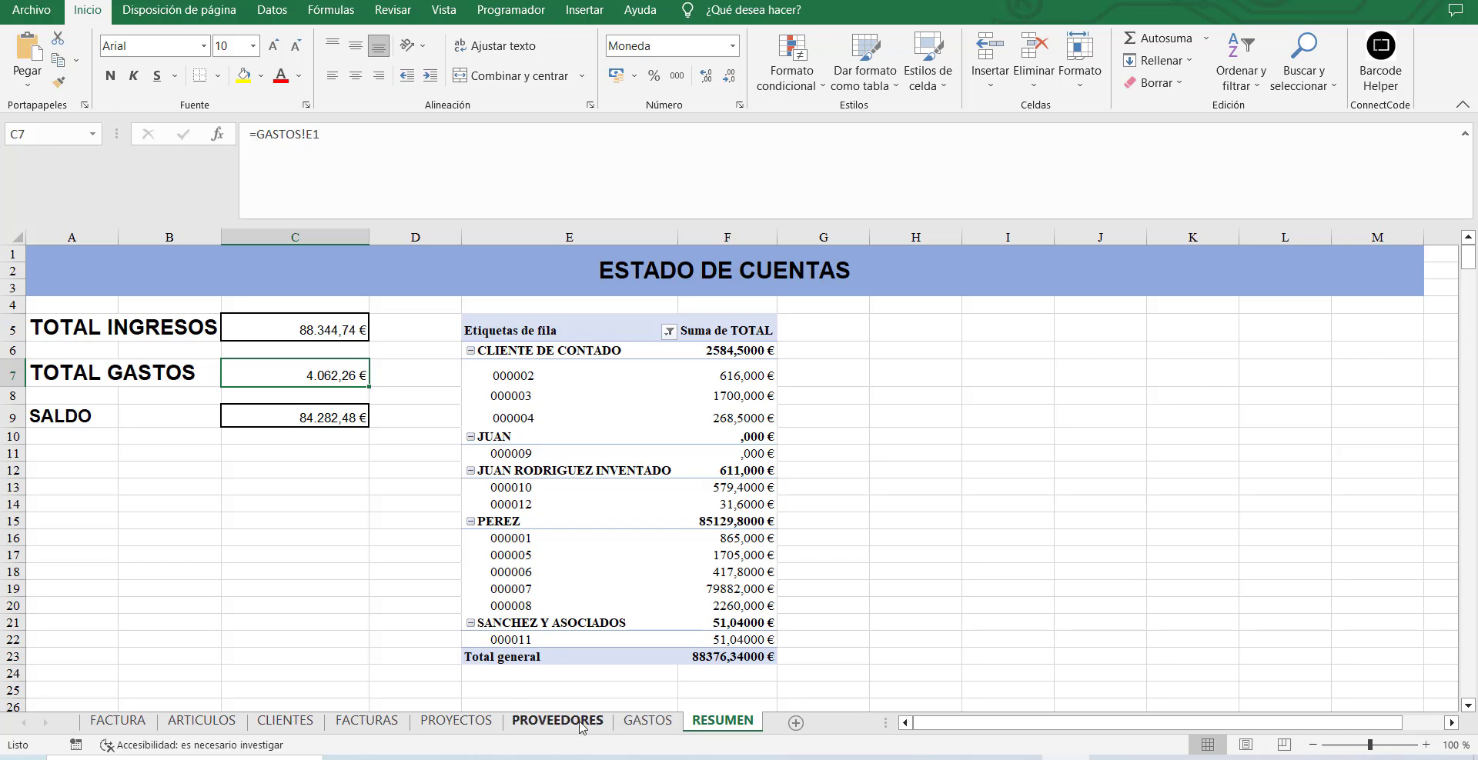
Refresh the RESUMEN pivot table from the FACTURAS sheet and review its invoice totals by client.
left_click(360, 721)
left_click(59, 257)
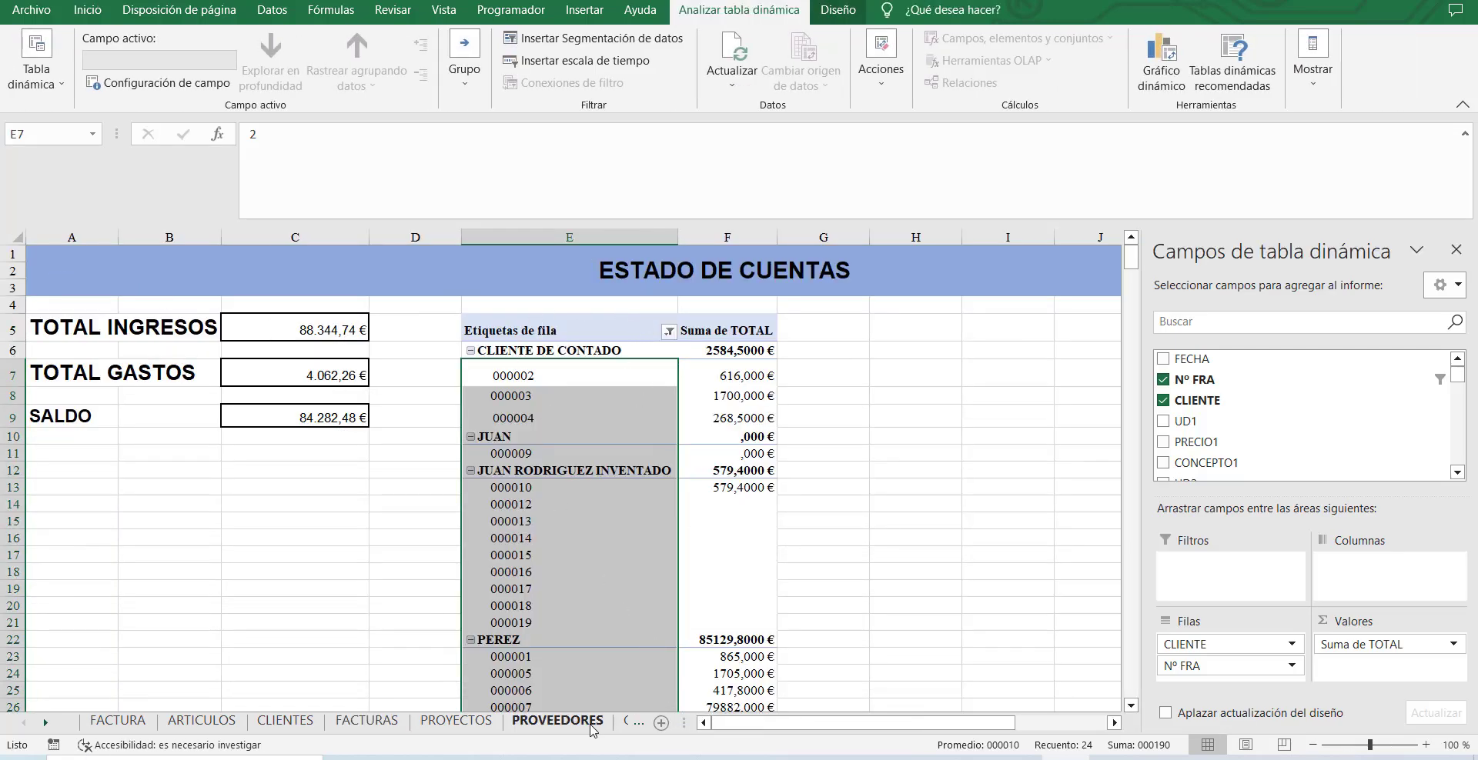
left_click(46, 722)
left_click(46, 723)
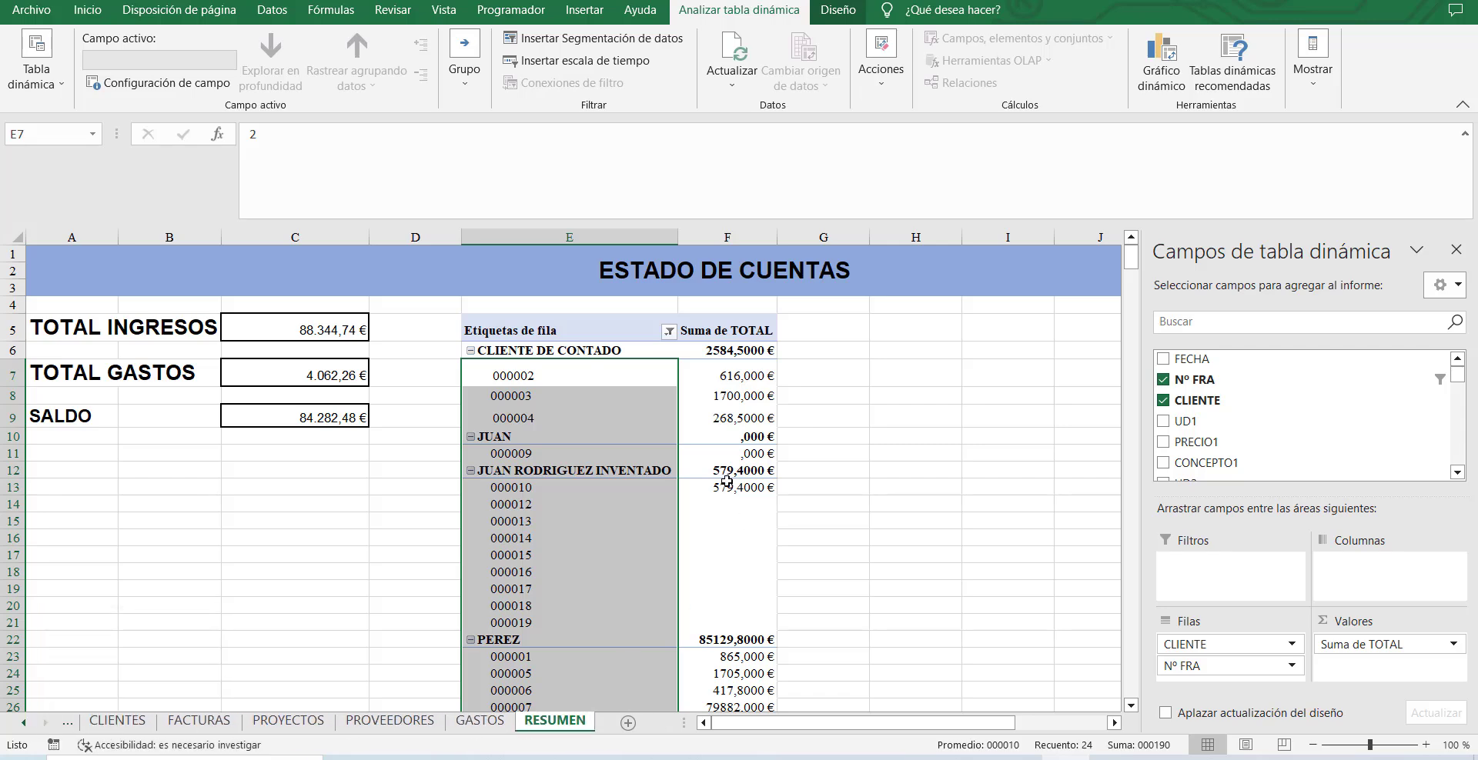
scroll(662, 509, "down", 4)
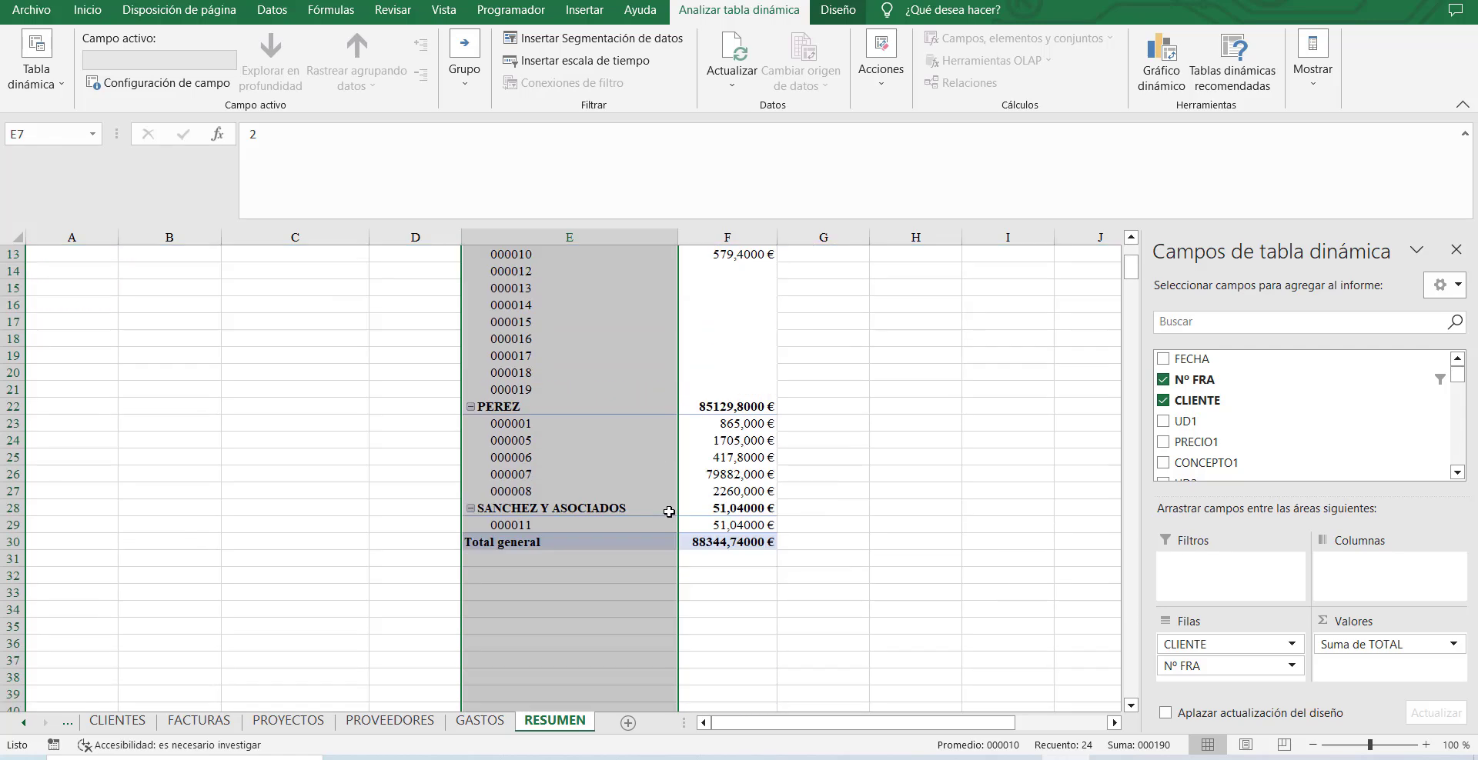
scroll(669, 512, "up", 4)
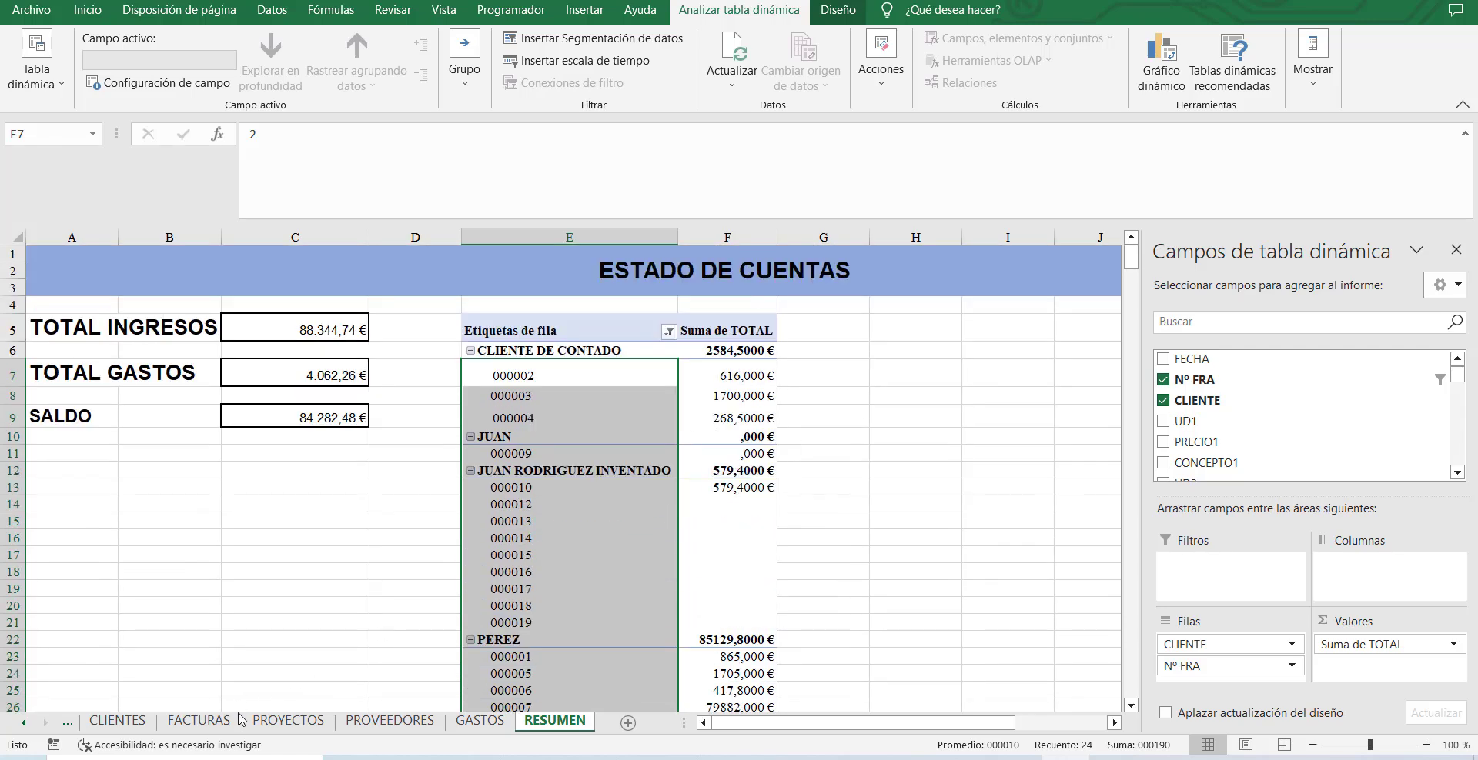
Examine the supplier register, the project list, the expense entries and the overall balance in RESUMEN.
left_click(389, 722)
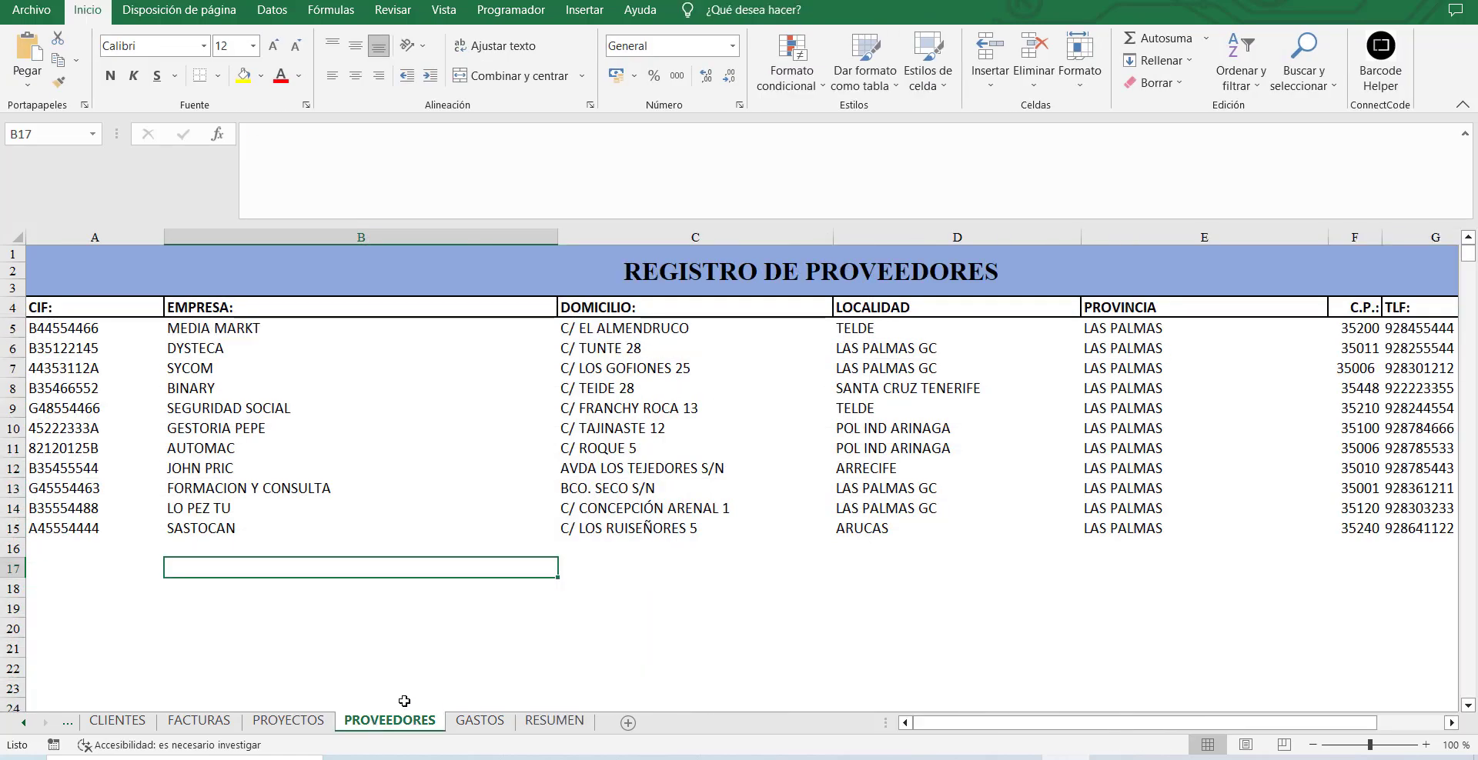
left_click(319, 721)
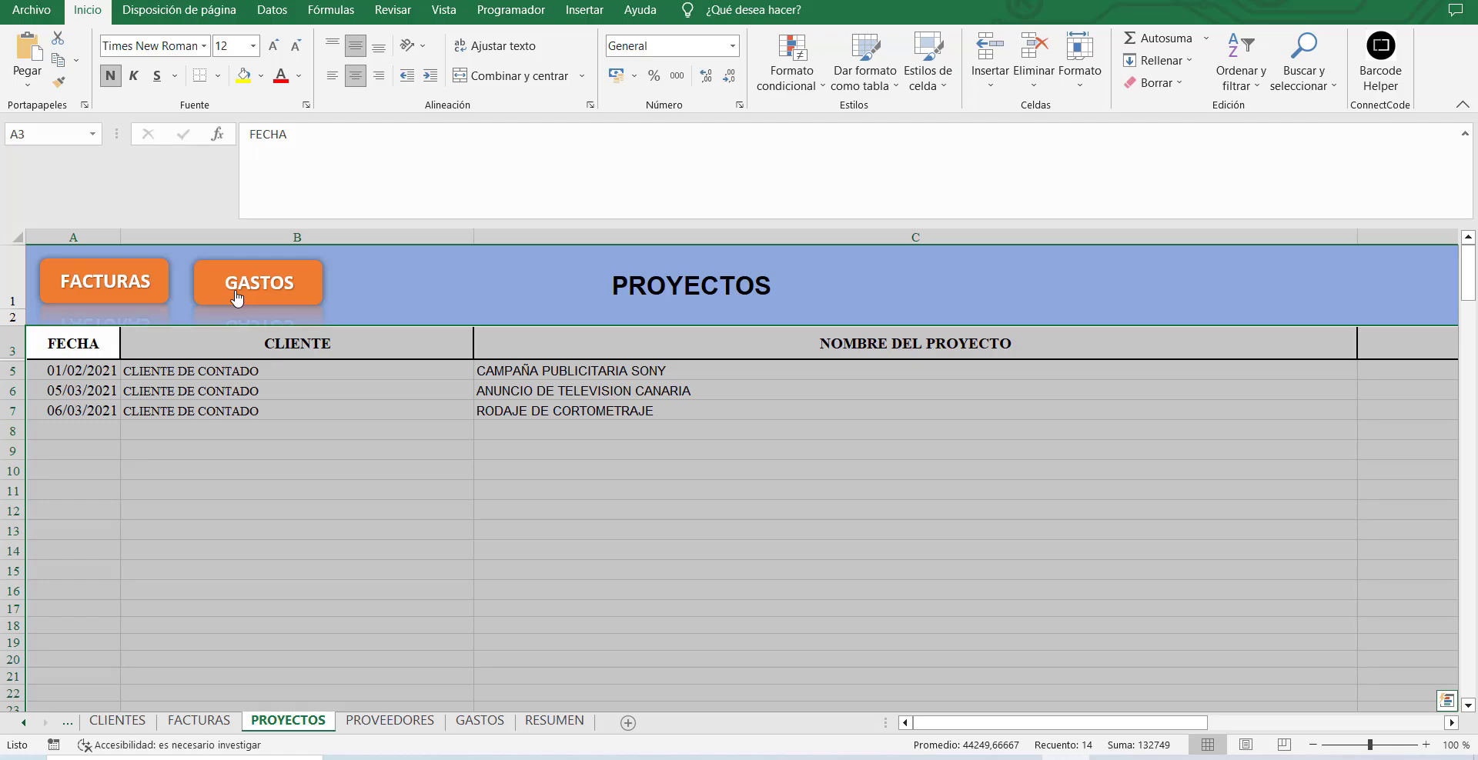
left_click(498, 724)
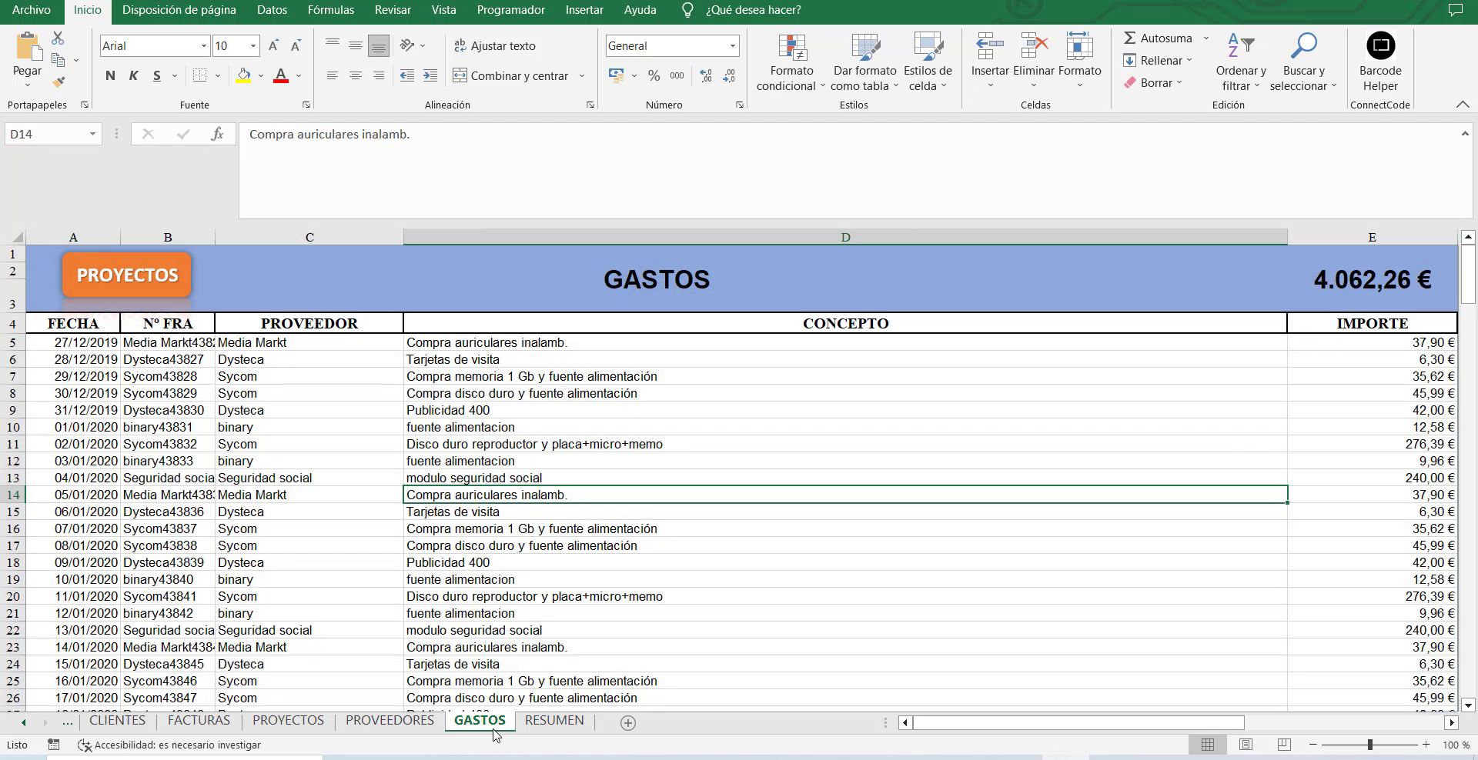
scroll(480, 480, "down", 6)
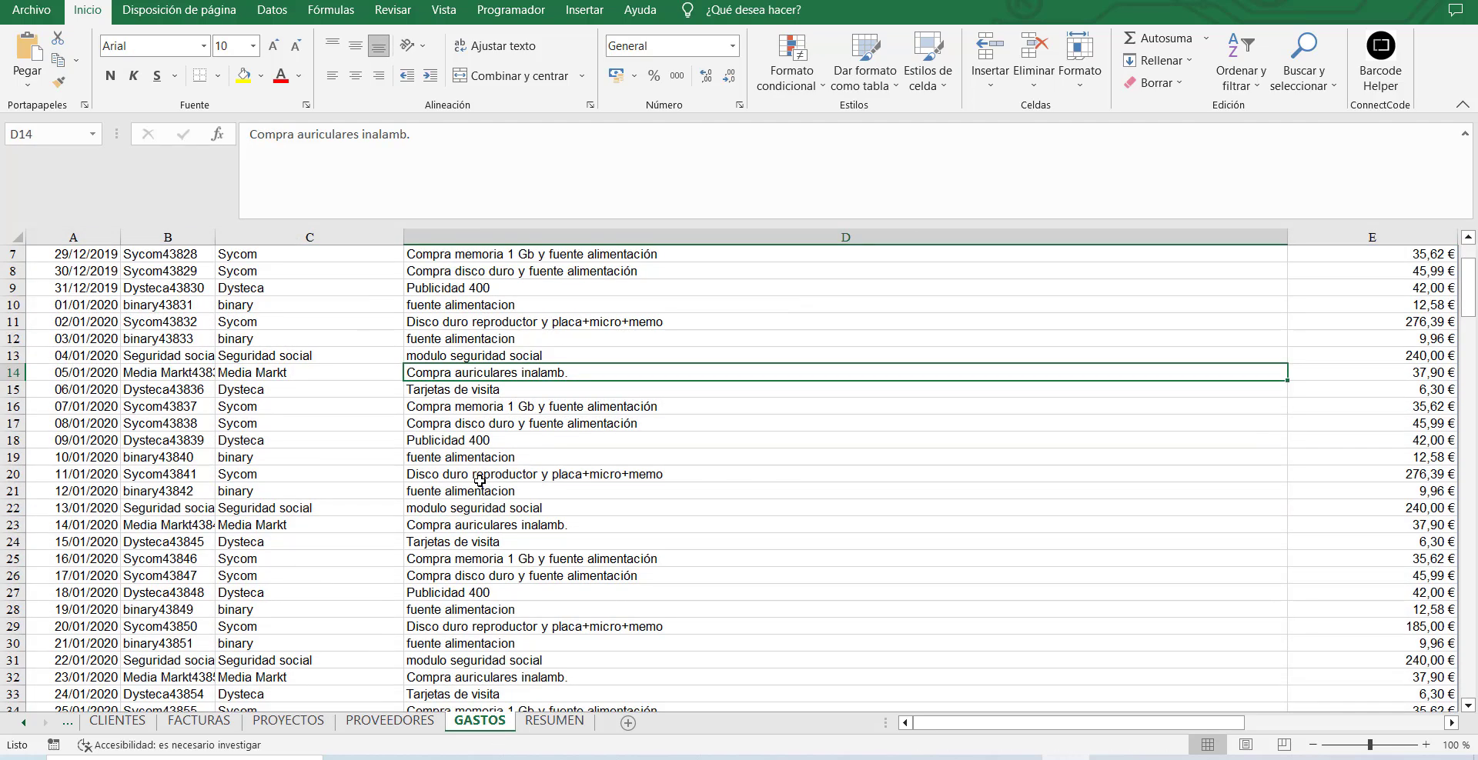
scroll(480, 480, "up", 6)
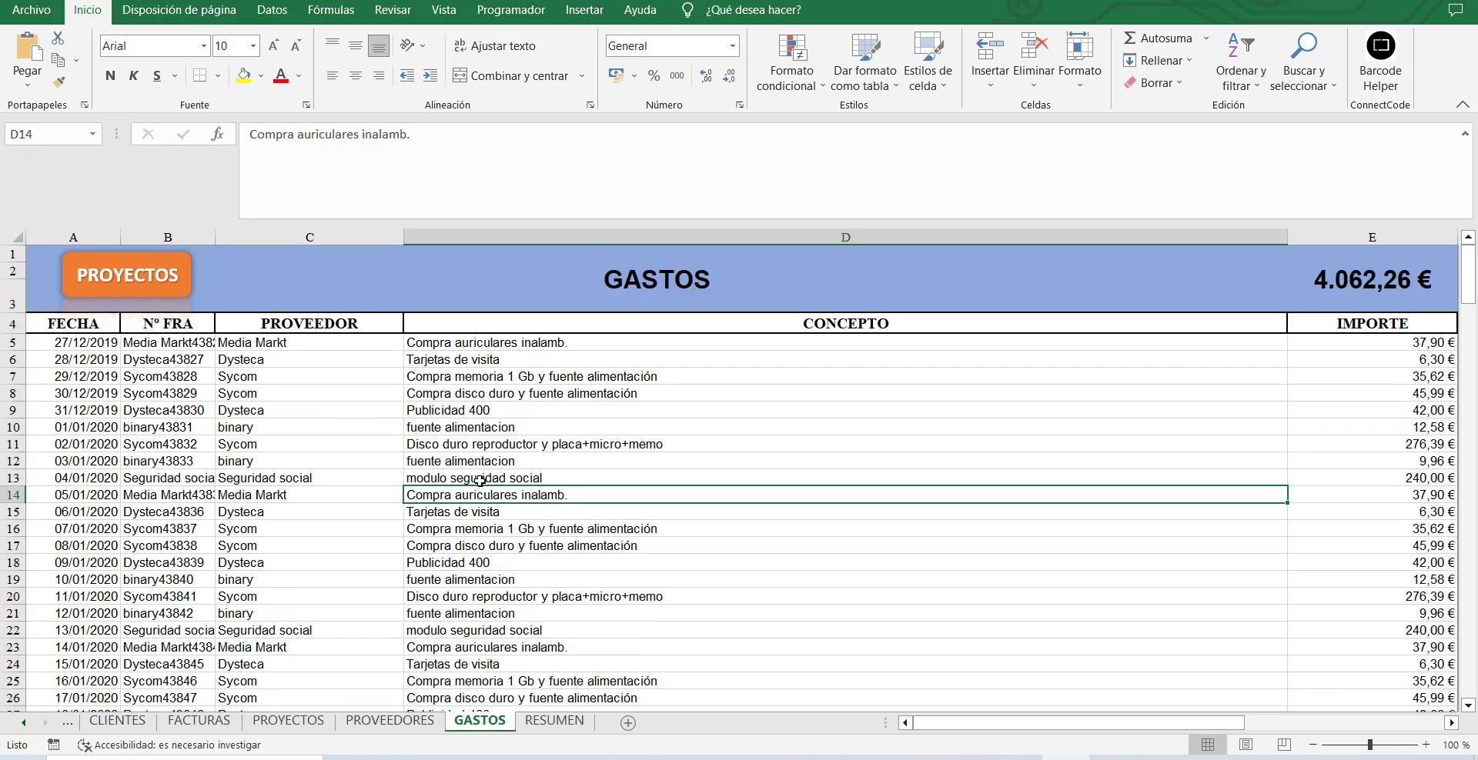
left_click(554, 721)
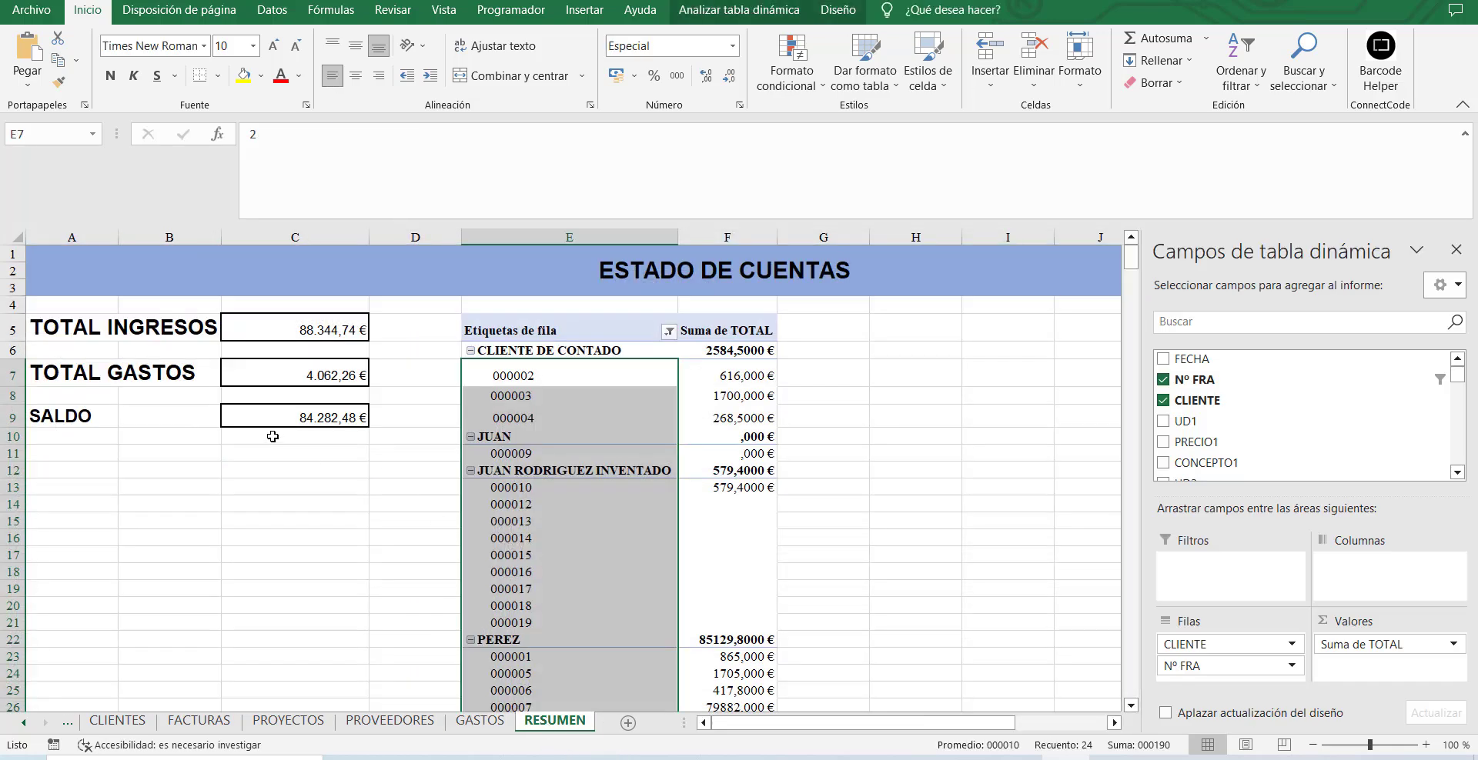
View the customer register and return to the invoice on the FACTURA sheet.
left_click(117, 721)
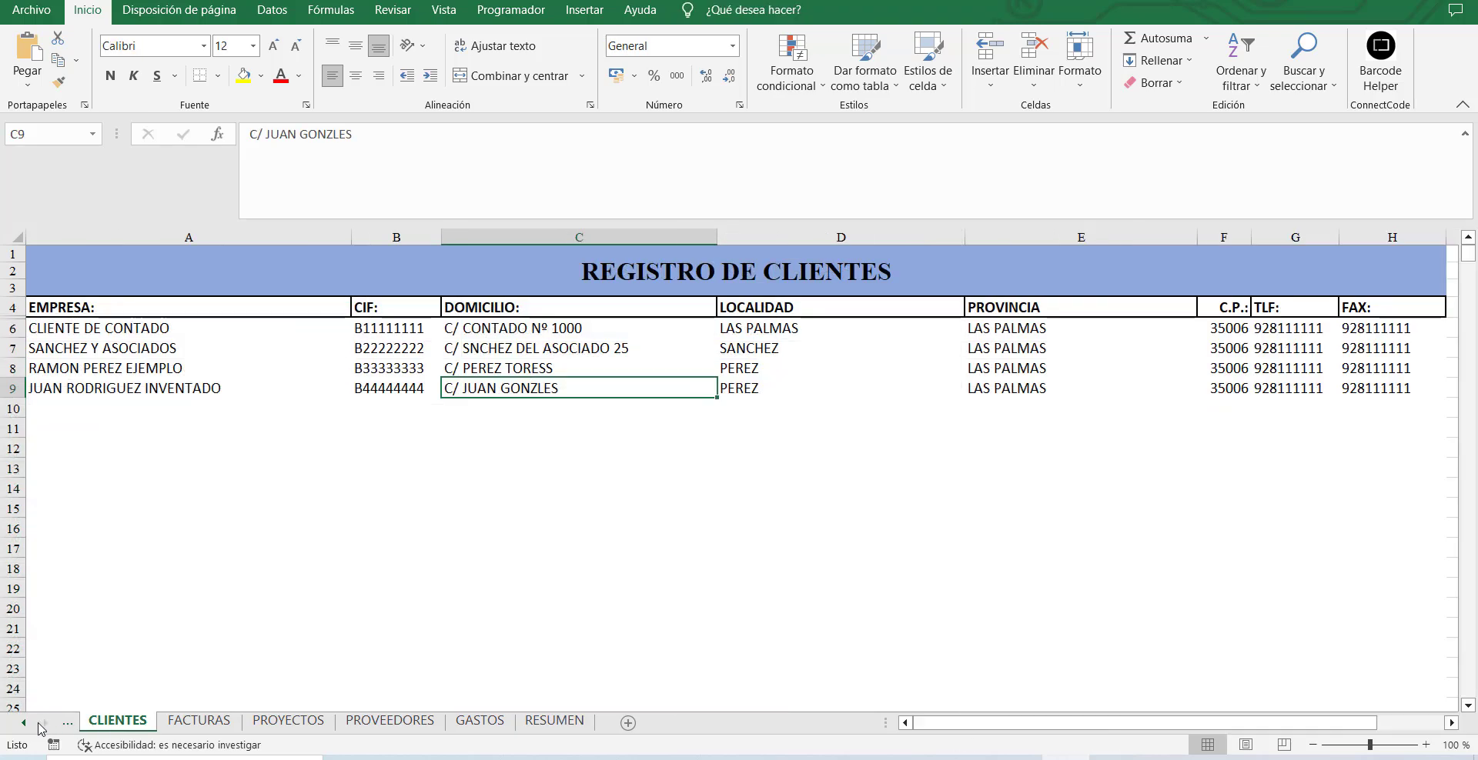
left_click(23, 725)
left_click(24, 725)
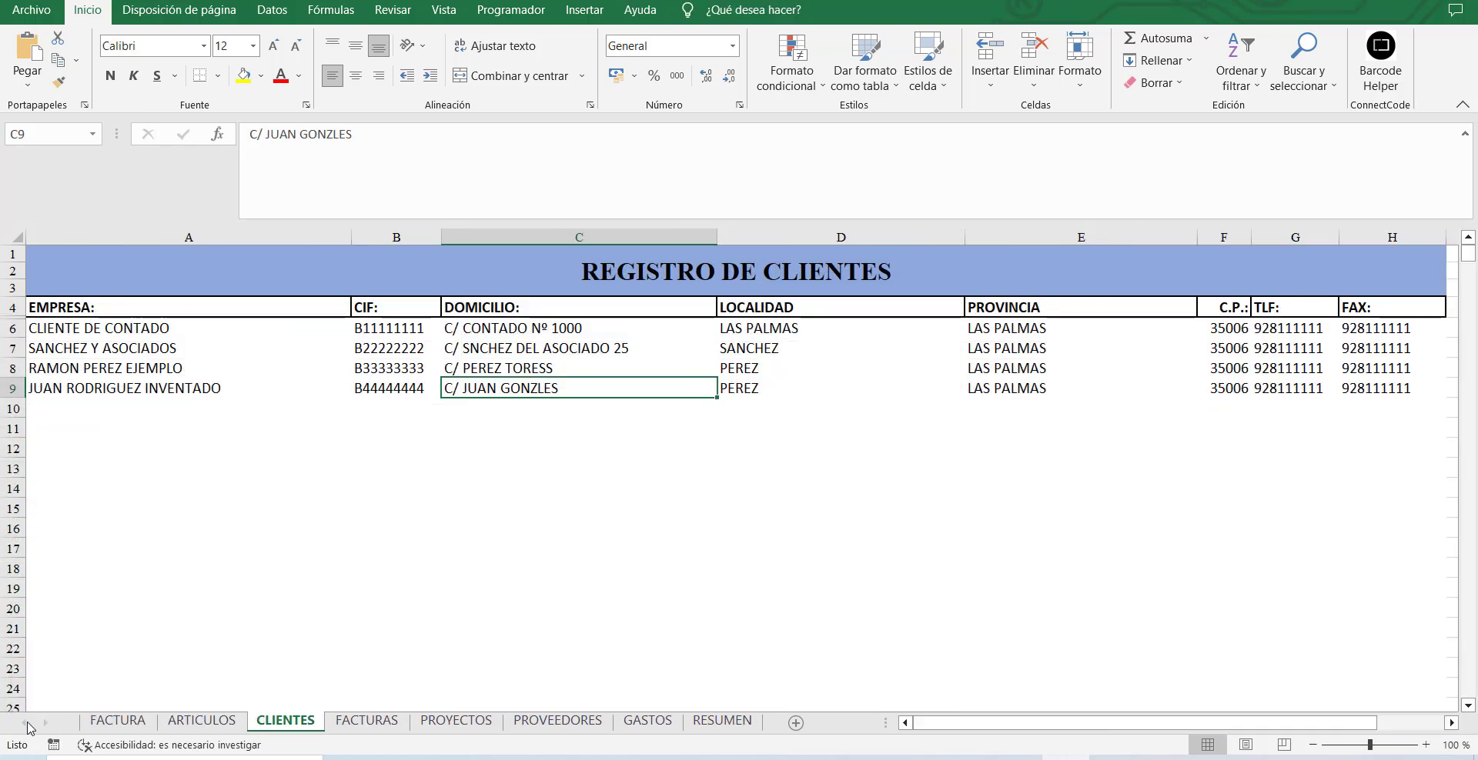
left_click(119, 721)
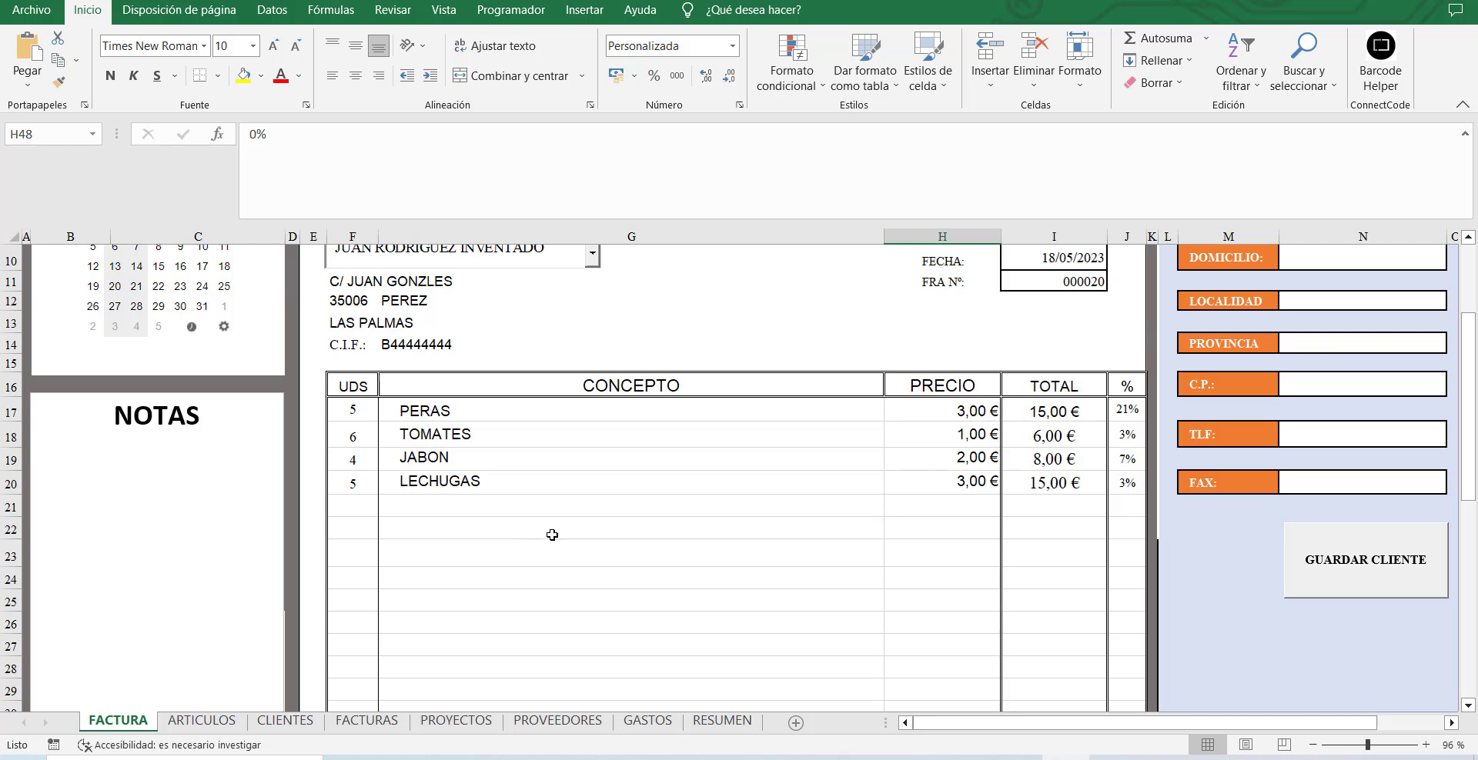
Switch to the YouTube page of the free Excel invoicing system video and read its expanded description.
mouse_move(778, 758)
key("alt+Tab")
scroll(782, 615, "down", 3)
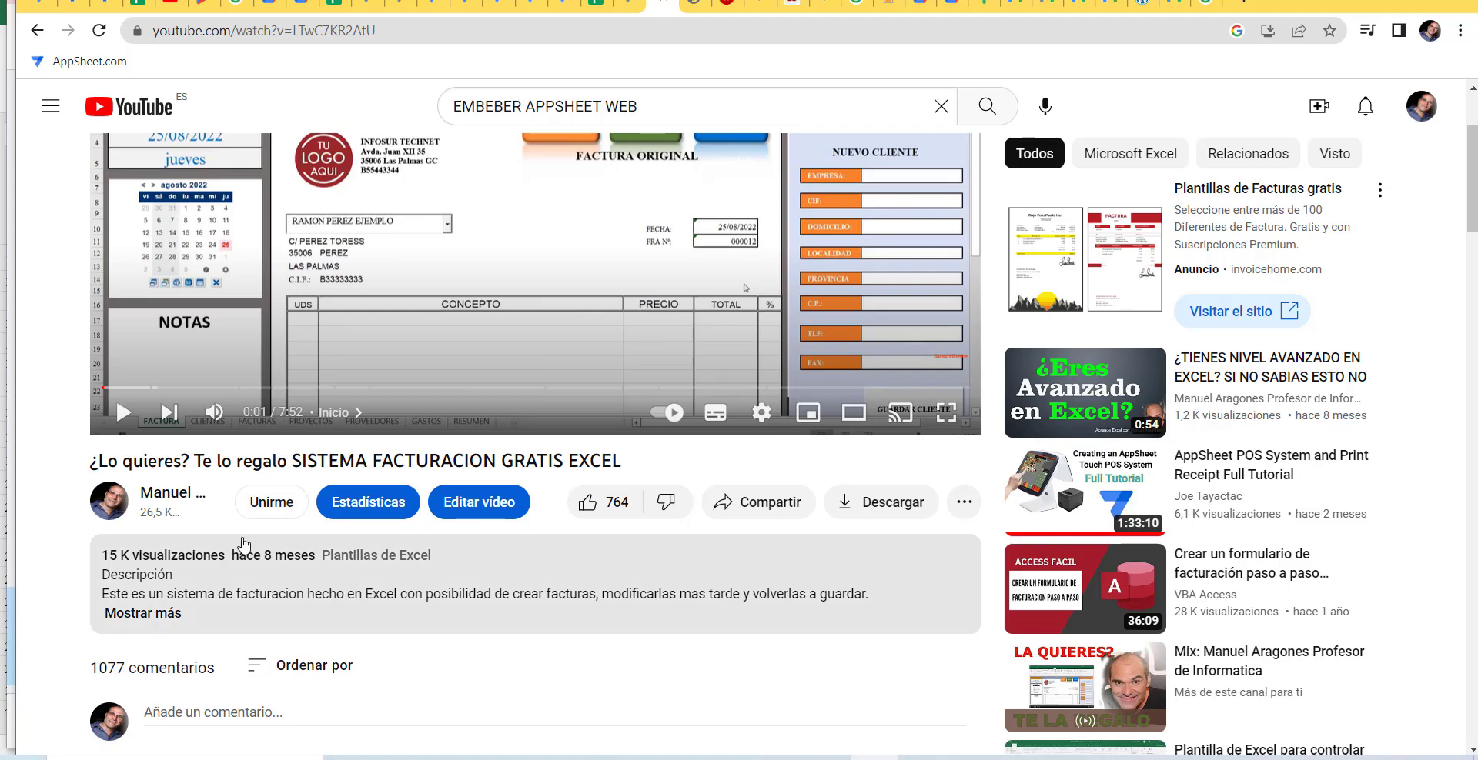
left_click(155, 619)
scroll(318, 290, "down", 3)
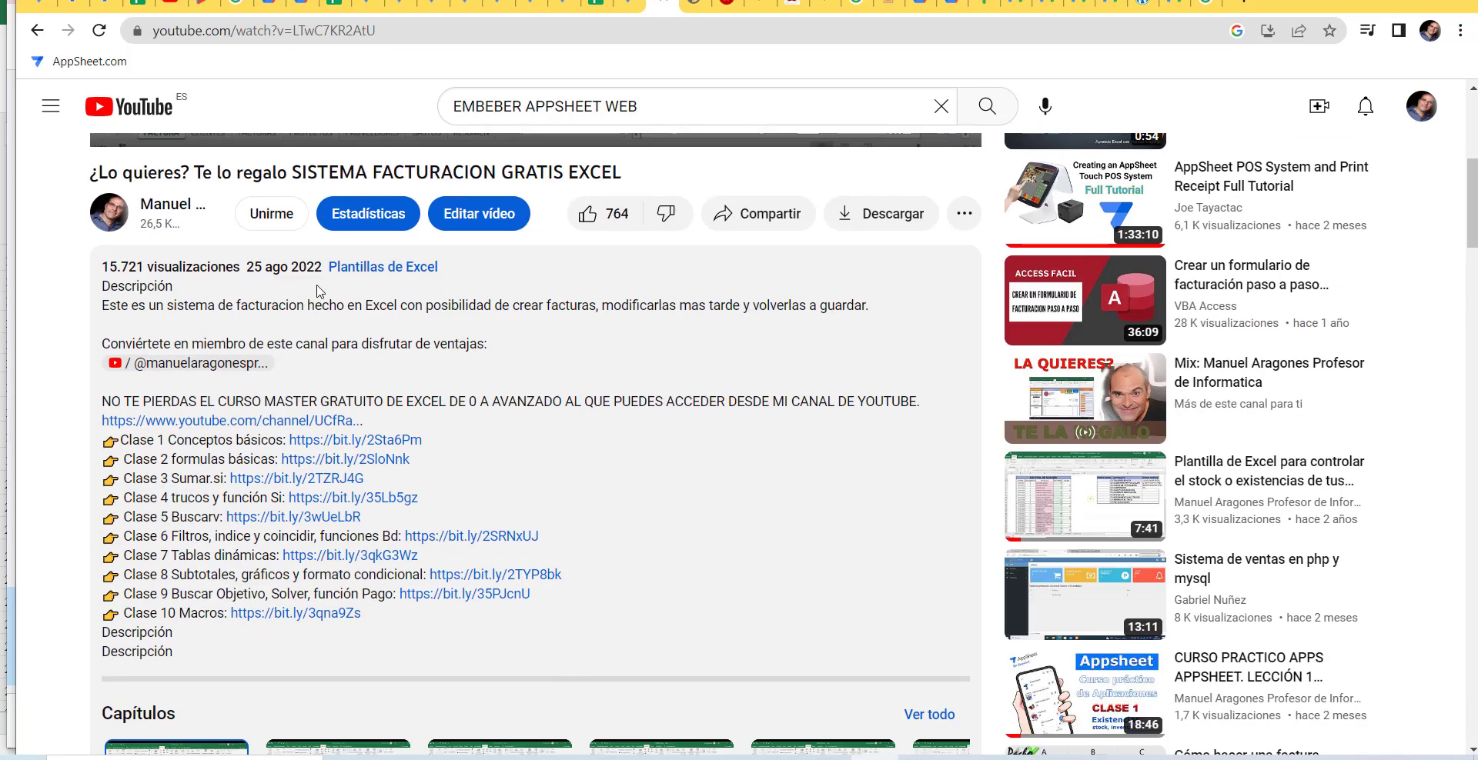
scroll(557, 432, "up", 2)
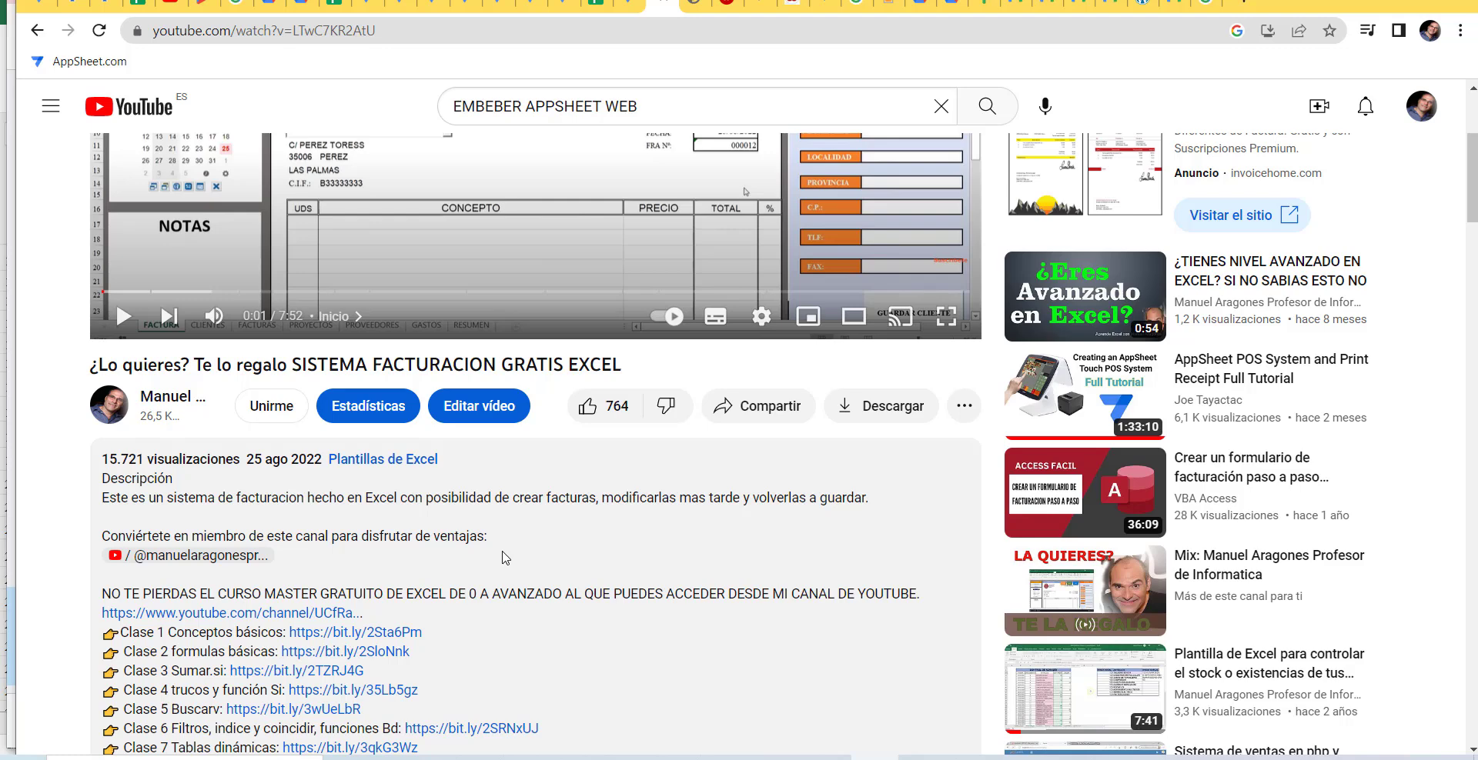
Switch to the GESPRO workbook in Excel, shrink the formula bar to one line and look over the main menu.
left_click(1065, 758)
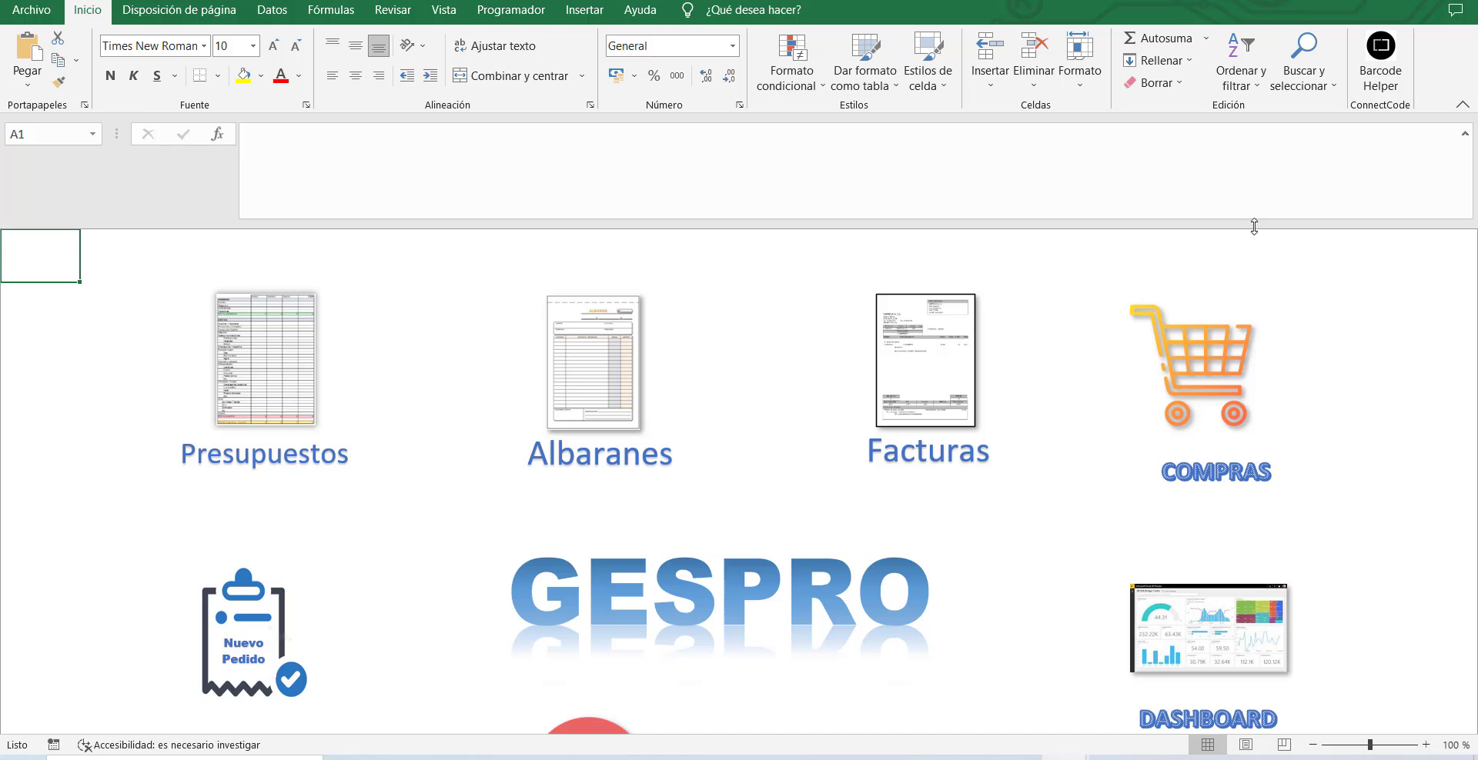
left_click_drag(1254, 222, 1251, 146)
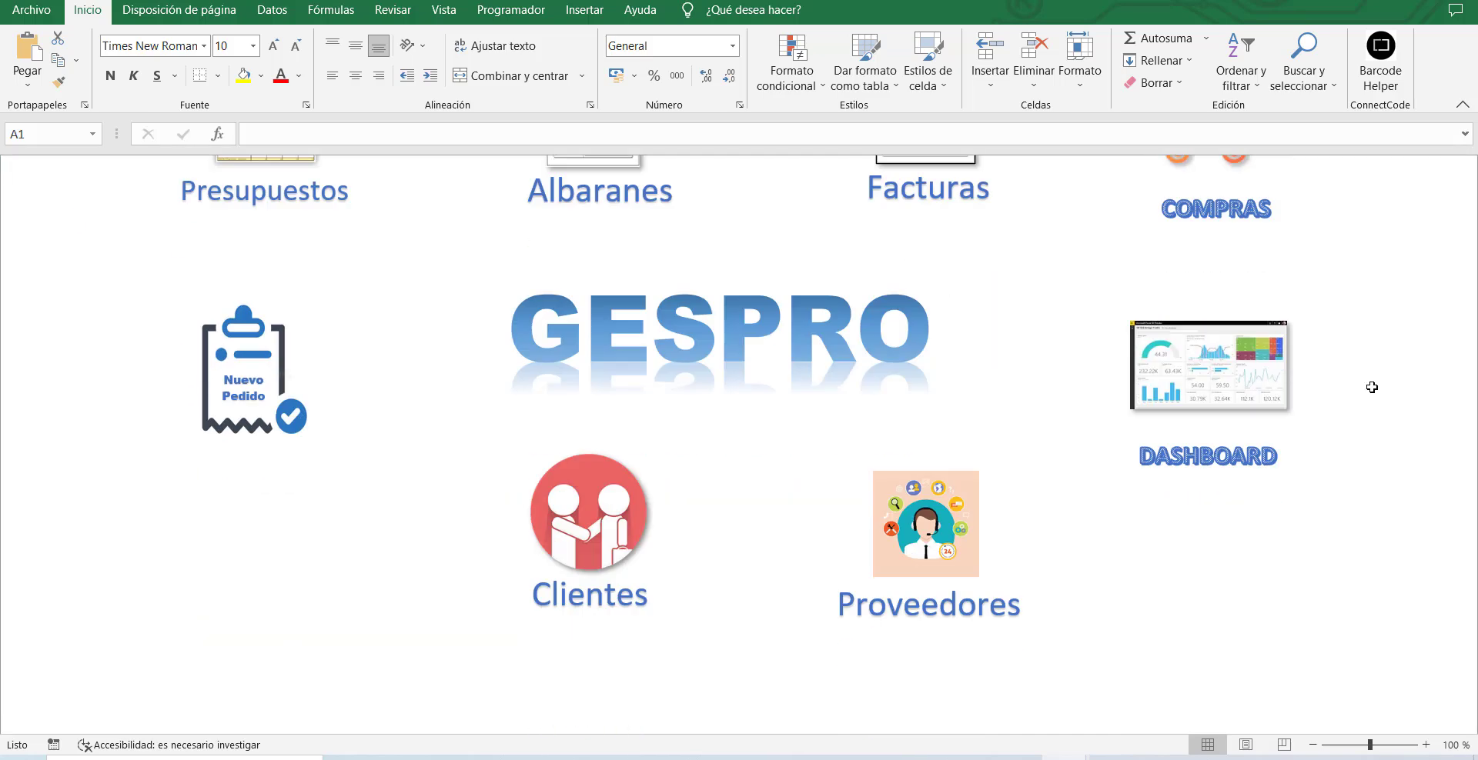
scroll(1369, 391, "down", 5)
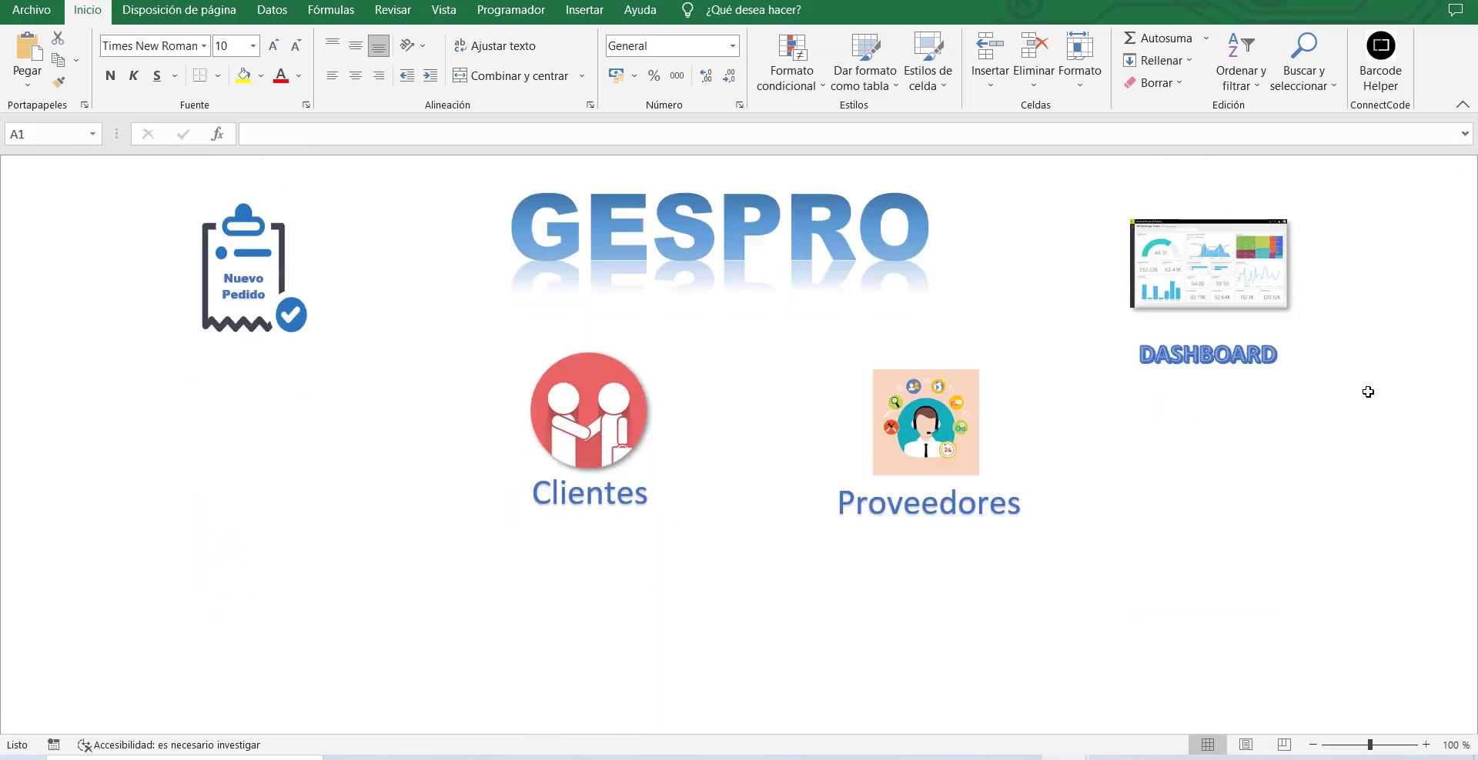
scroll(1368, 391, "up", 5)
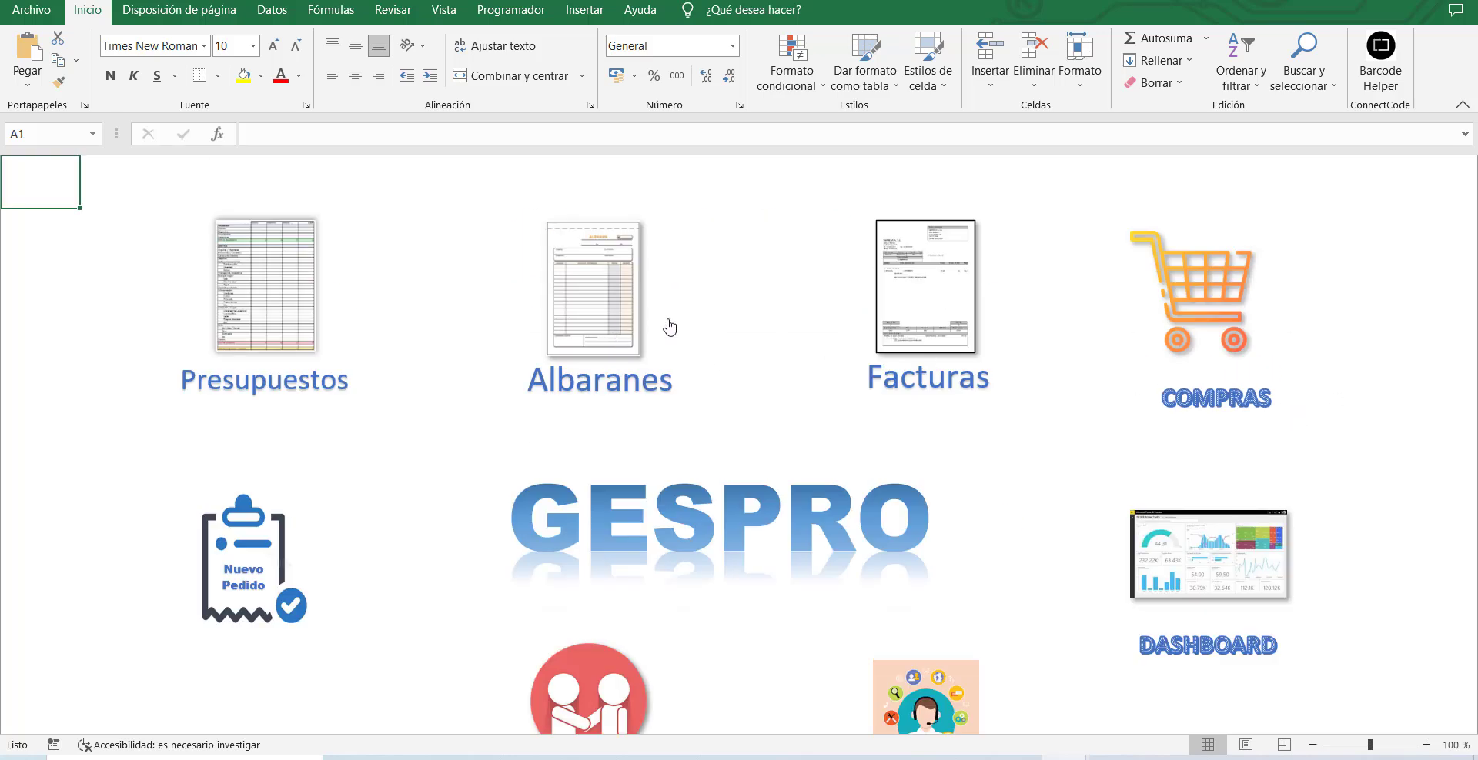
Examine GESPRO's Facturas form and, through the main menu, its Presupuestos form down to the totals and action buttons.
left_click(925, 300)
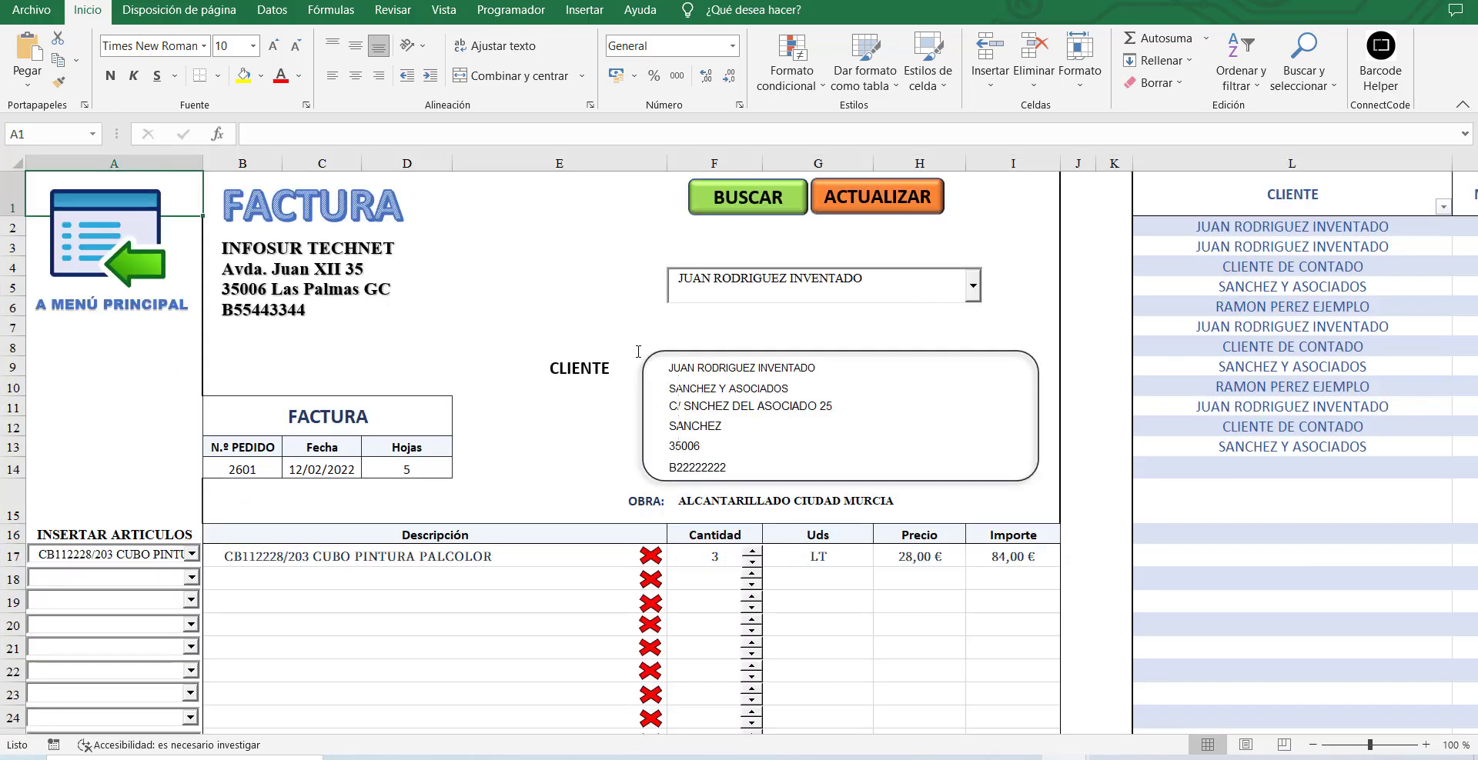
left_click(127, 261)
left_click(224, 312)
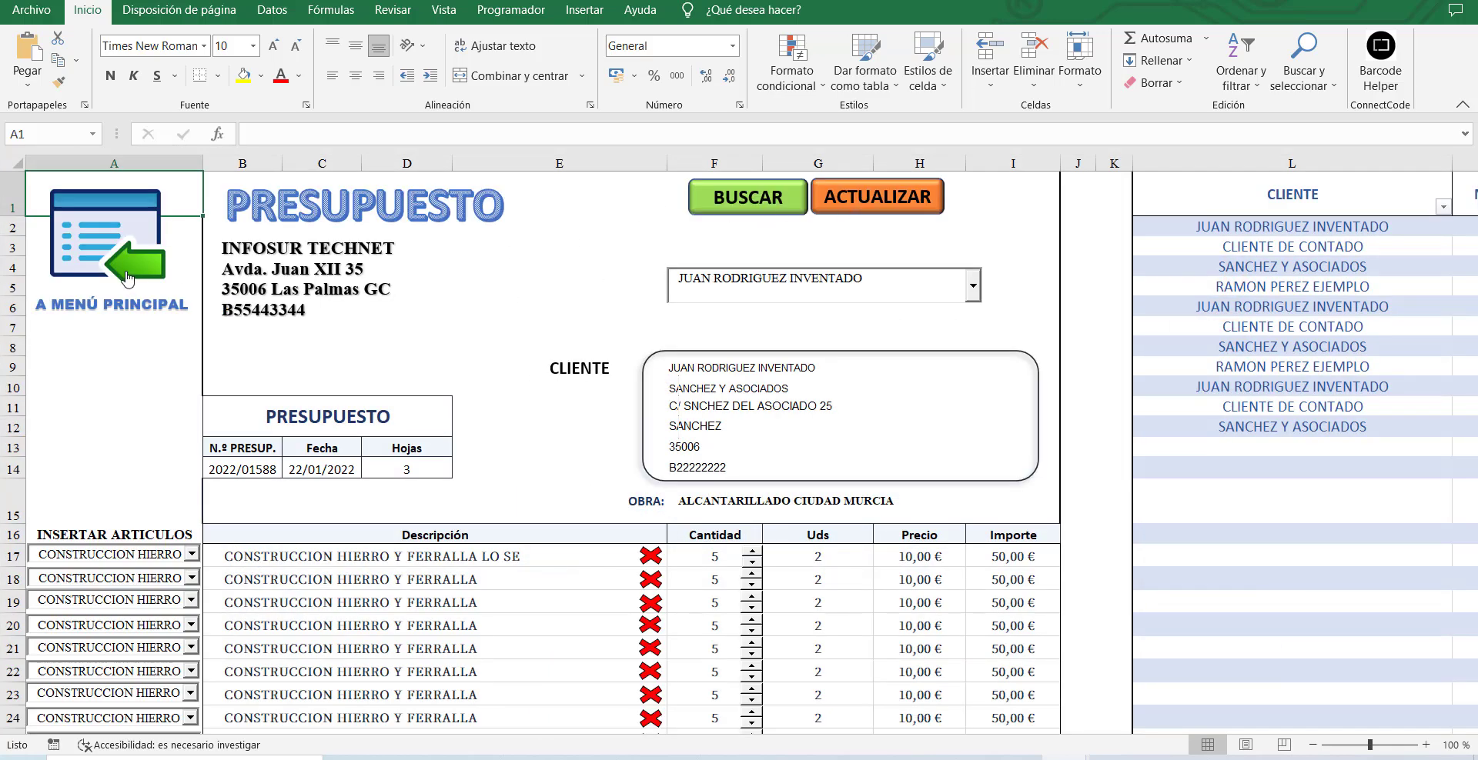
scroll(380, 377, "down", 1)
scroll(380, 377, "down", 12)
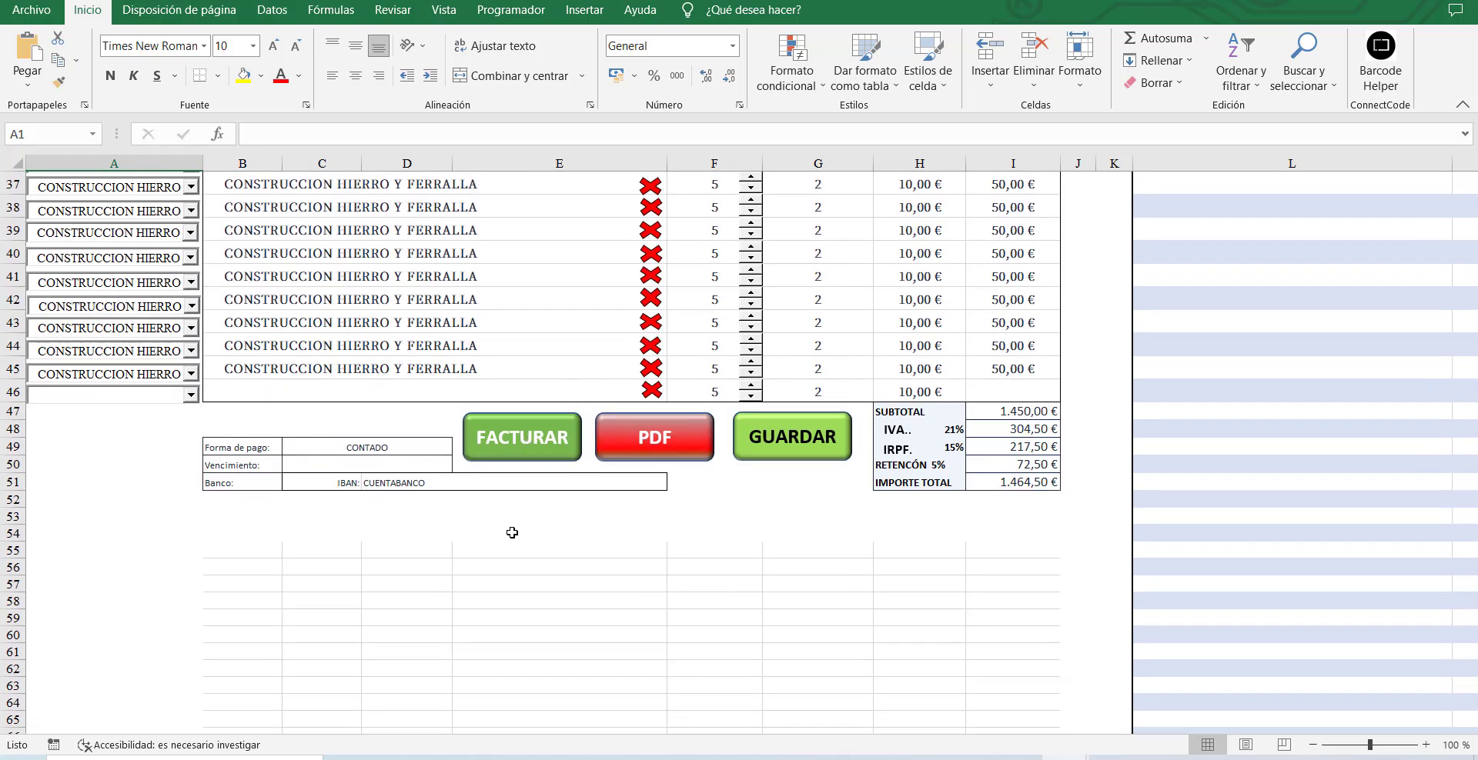
scroll(412, 502, "up", 12)
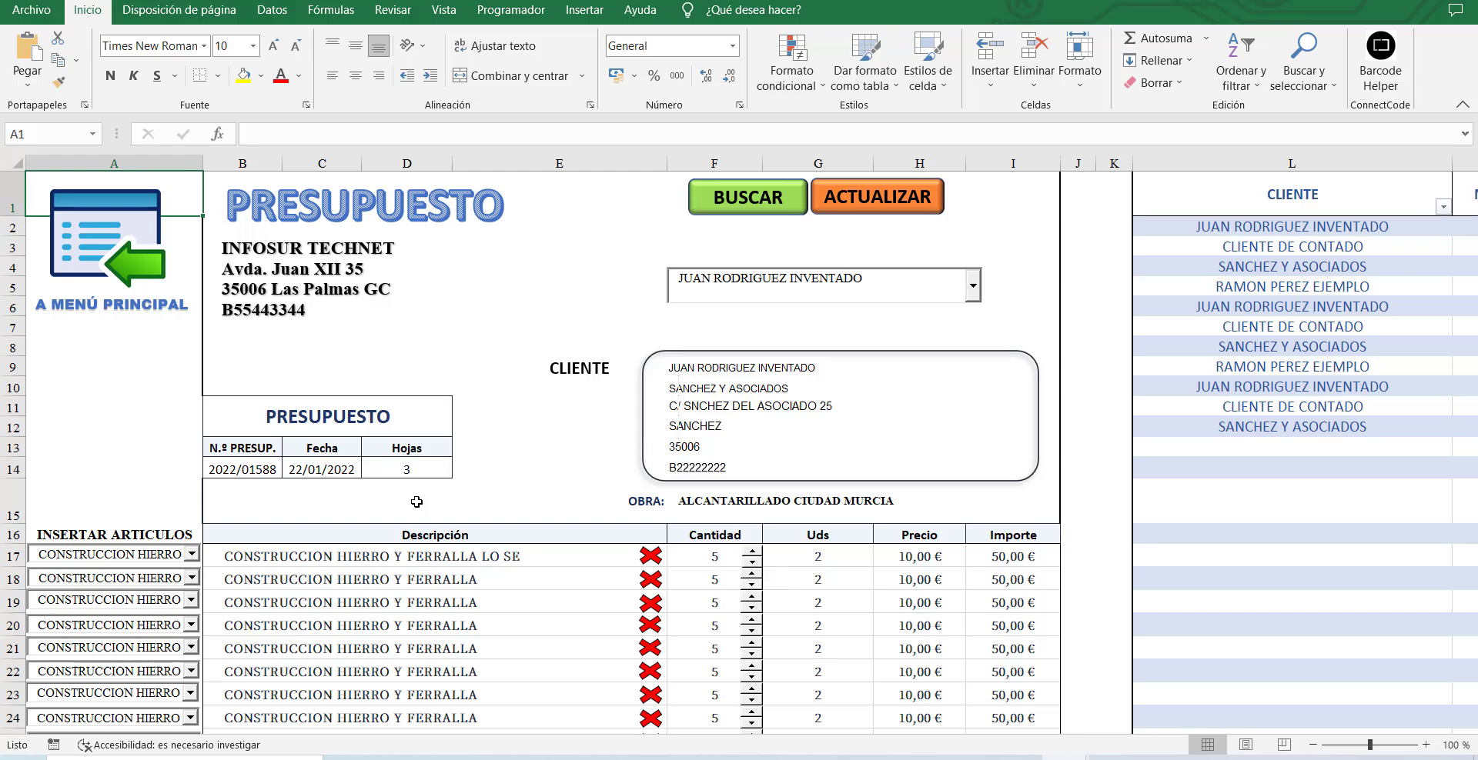